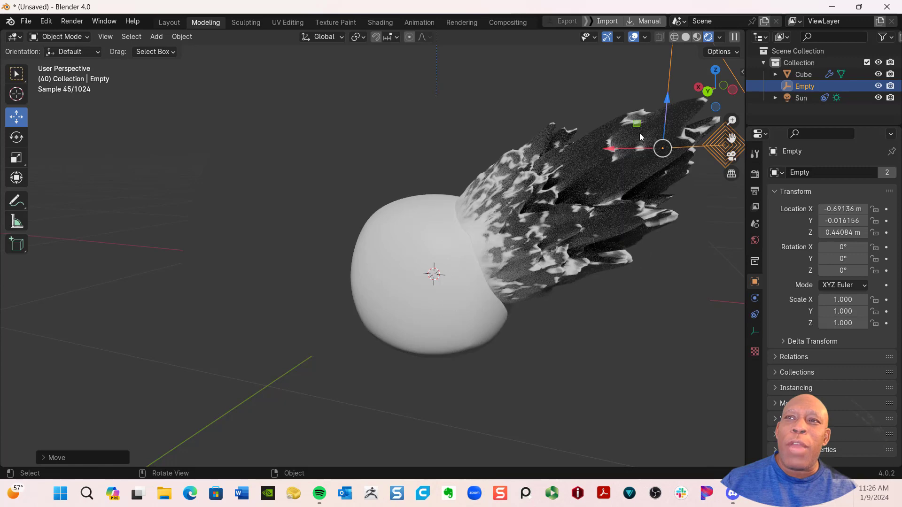
Move the Empty from the spiky area across to the opposite side of the sphere
left_click_drag(661, 149, 346, 212)
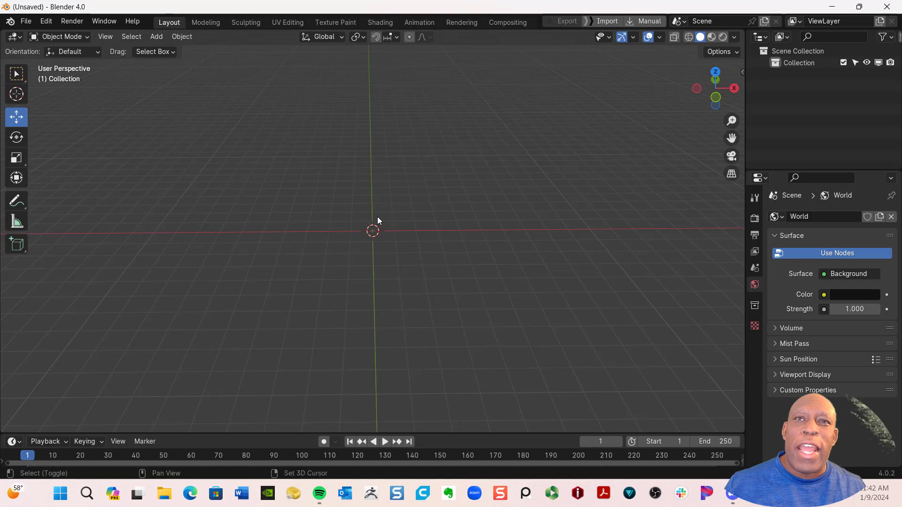
Add a cube mesh at the origin and round it with a Subdivision modifier at viewport level 4
key("shift+a")
mouse_move(351, 230)
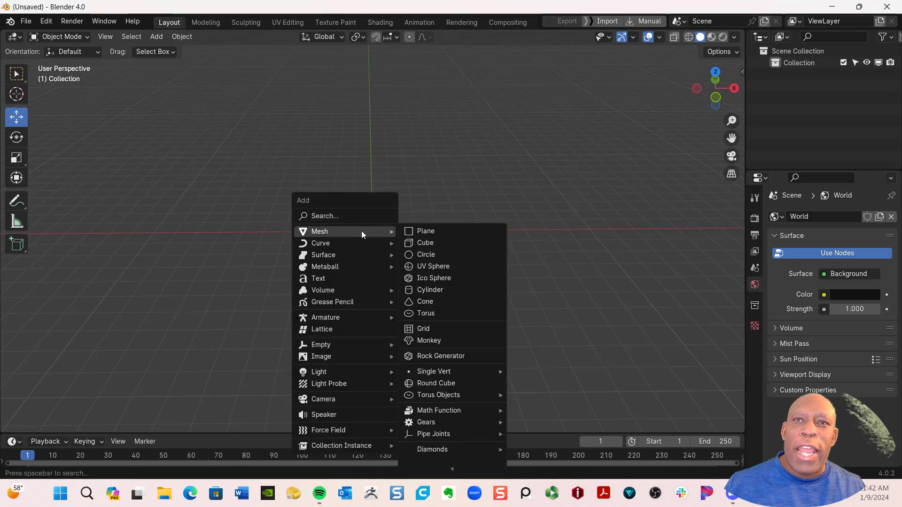
left_click(414, 242)
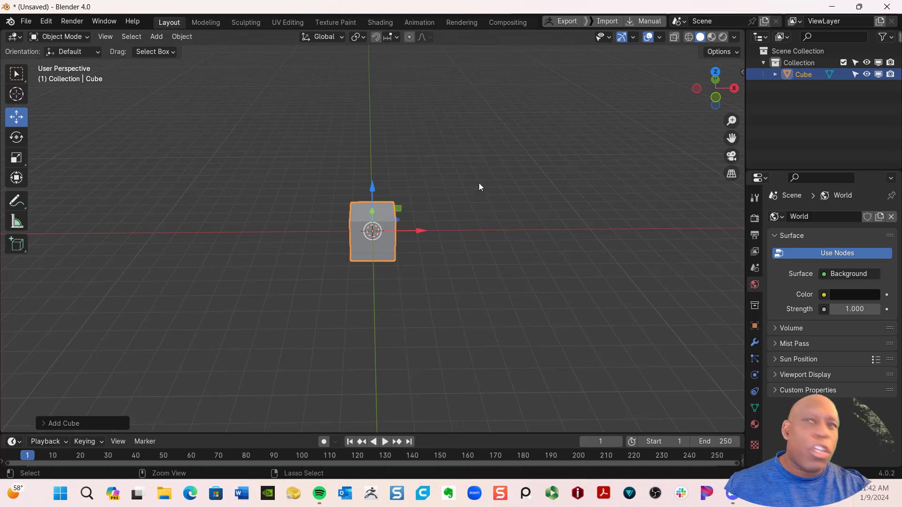
key("ctrl+2")
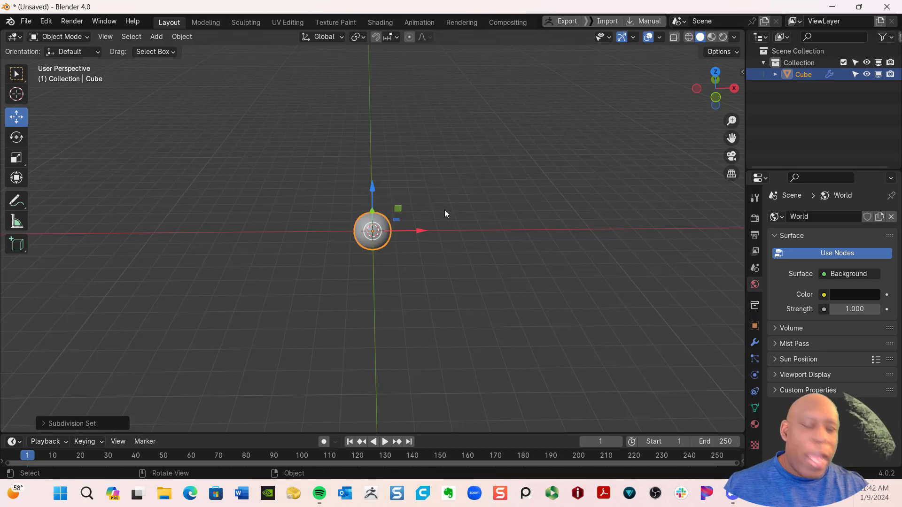
scroll(443, 213, "up", 5)
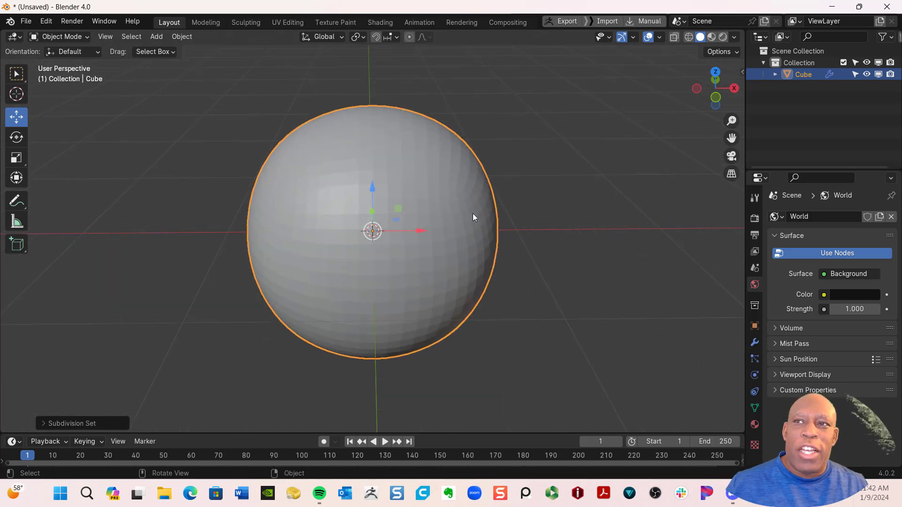
Set the Subdivision modifier's render level to 4 and apply the modifier to the cube
left_click(757, 343)
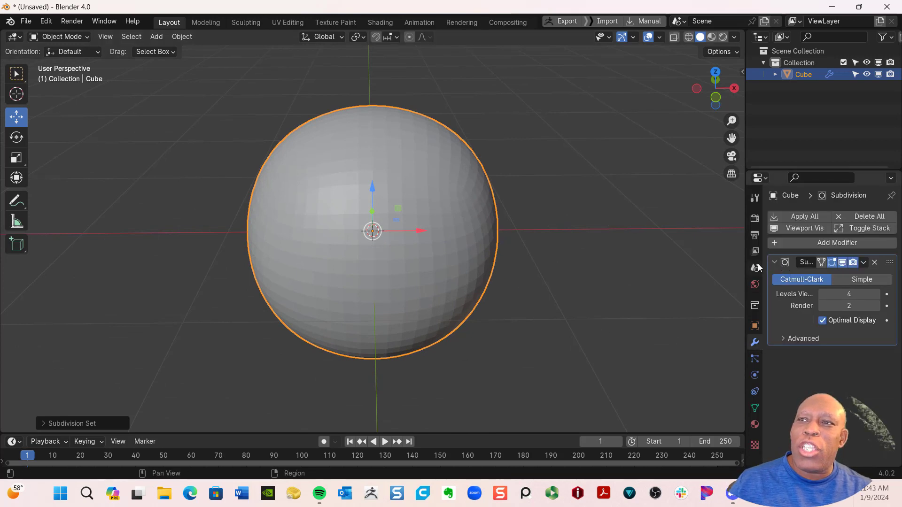
left_click_drag(745, 261, 683, 262)
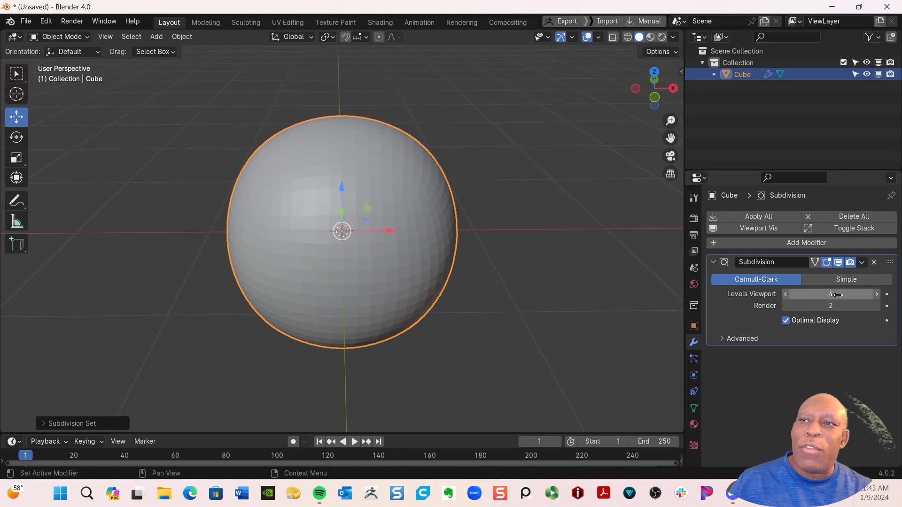
left_click(885, 306)
left_click(876, 306)
left_click(876, 306)
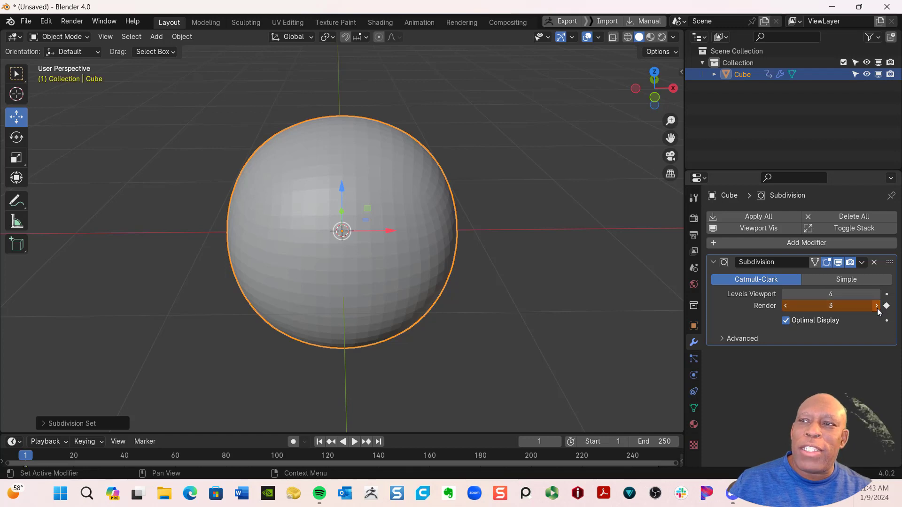
left_click(886, 306)
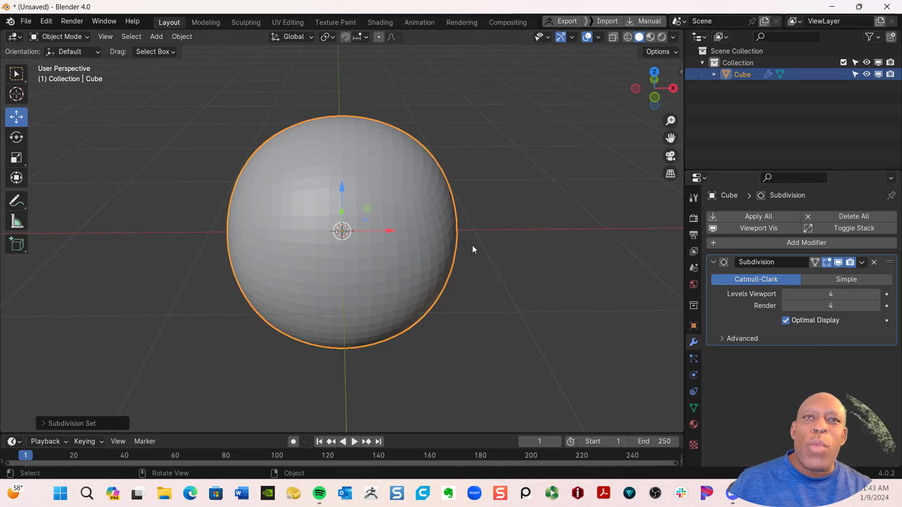
left_click(758, 217)
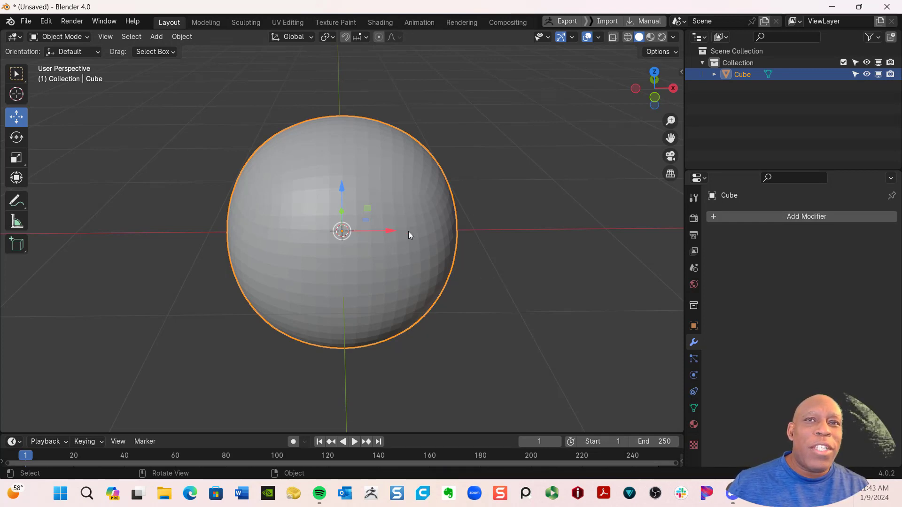
Create a new material on the rounded cube and name it Mountains
left_click(694, 425)
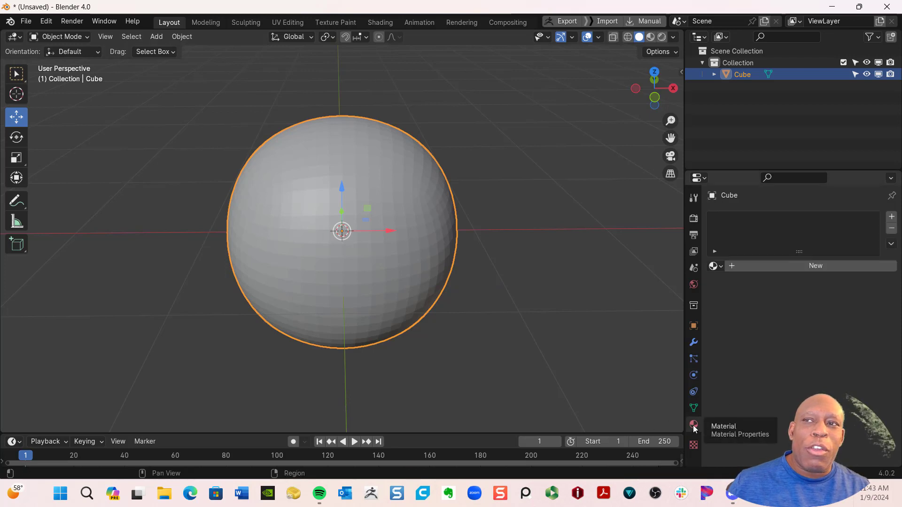
left_click(803, 267)
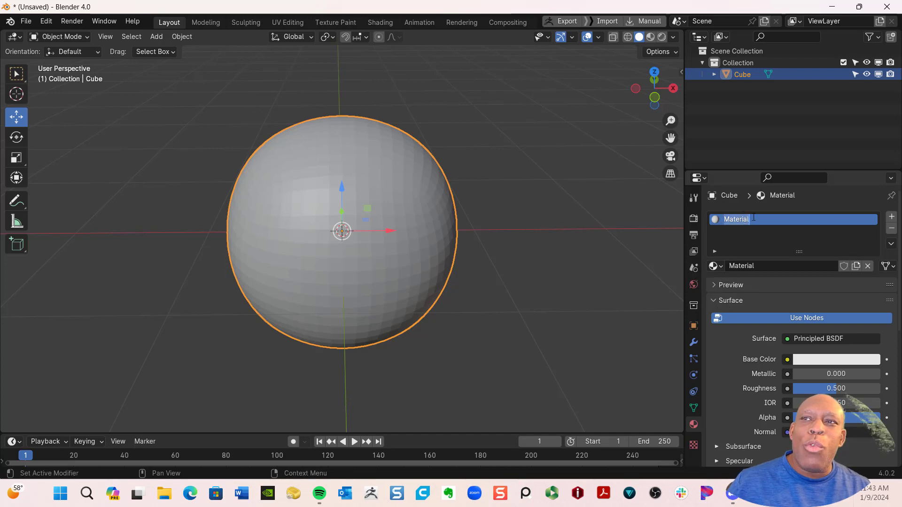
double_click(732, 220)
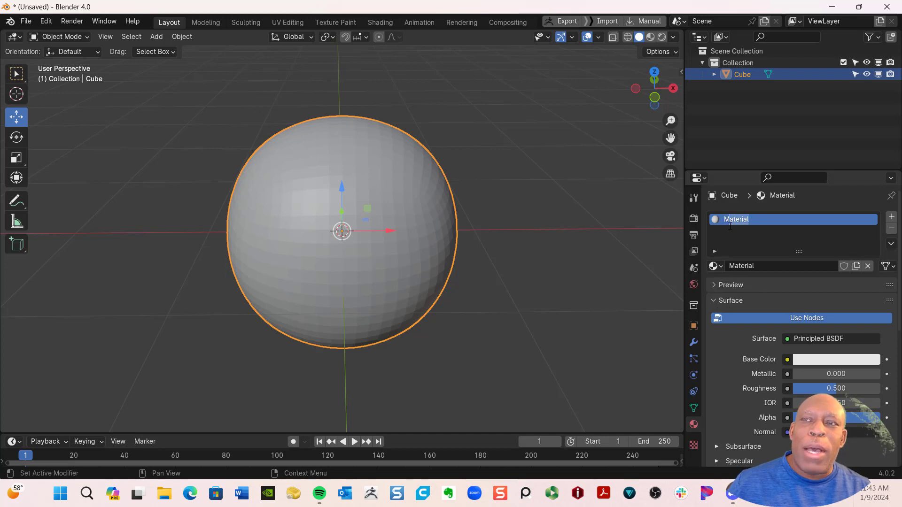
type("Mou")
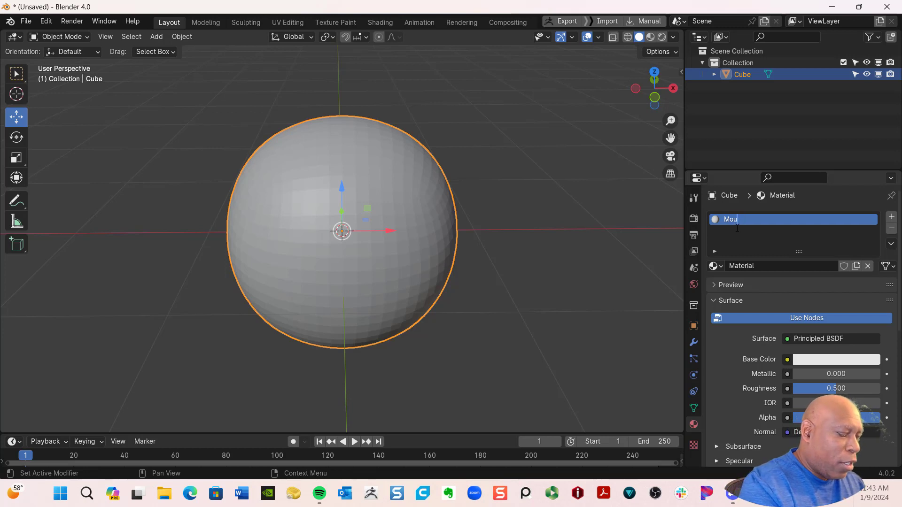
type("ntain")
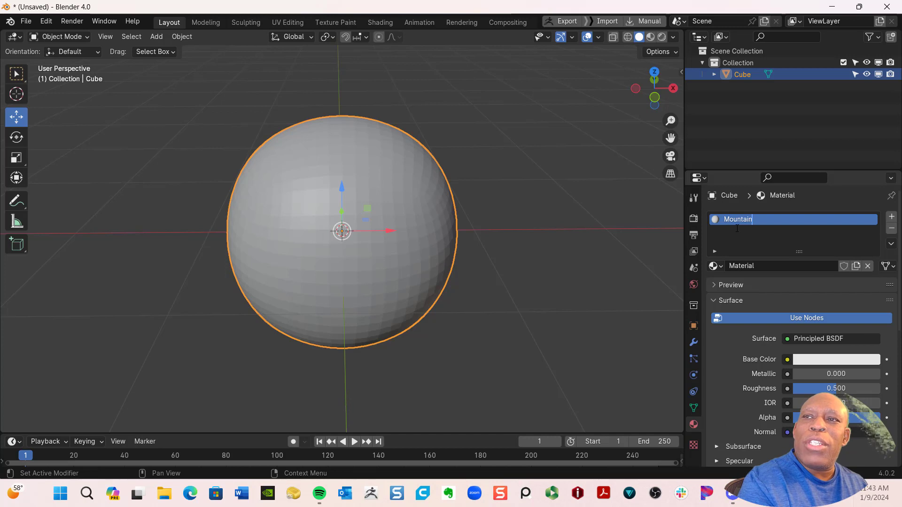
type("s")
key("Return")
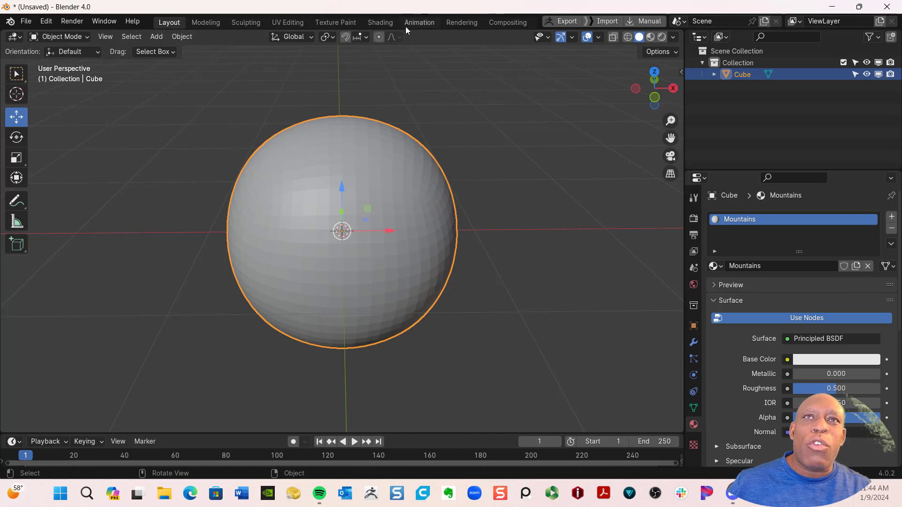
Switch to the Shading workspace and frame both the rounded cube and the Mountains material's nodes
left_click(380, 22)
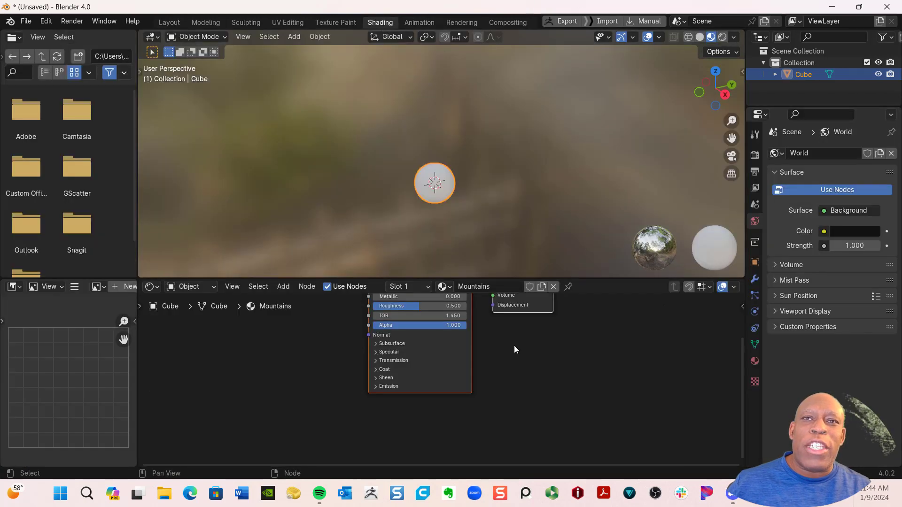
key("Home")
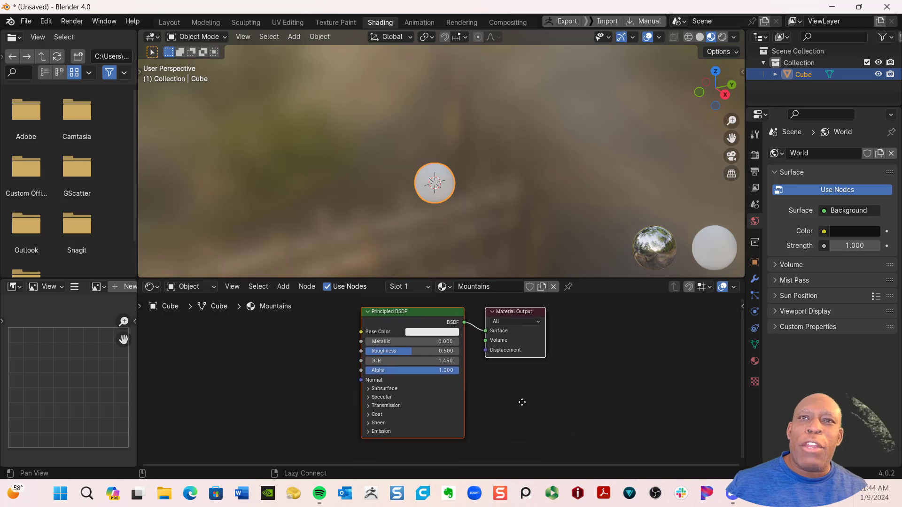
key("KP_Decimal")
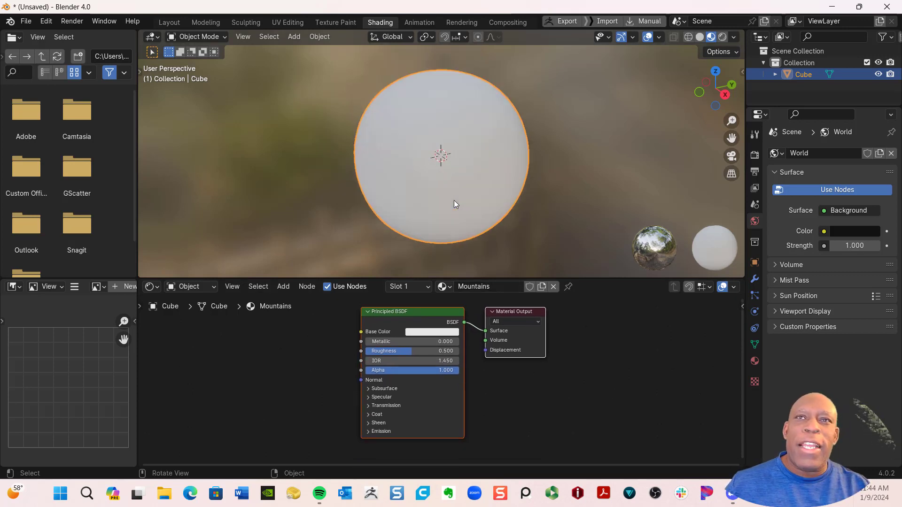
middle_click_drag(482, 191, 469, 141, "ctrl")
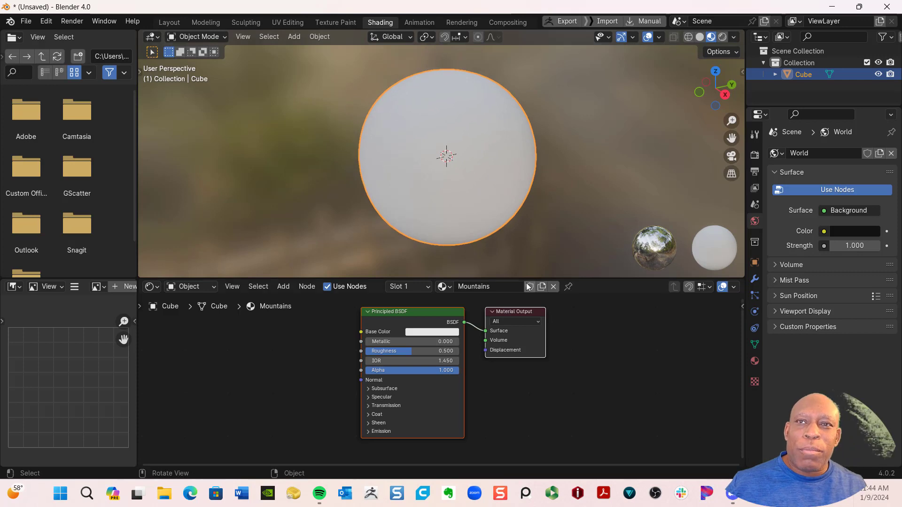
left_click_drag(447, 310, 479, 319)
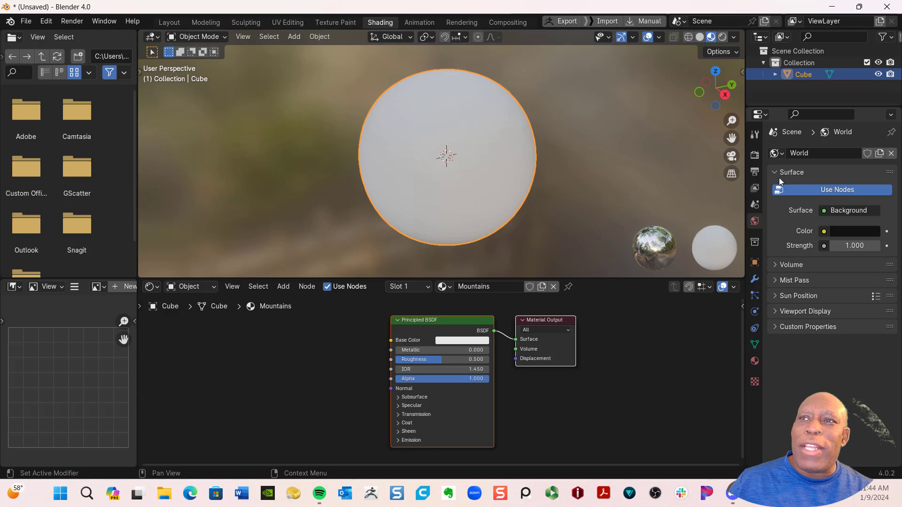
Set the render engine to Cycles with GPU Compute as the device and Experimental as the feature set
left_click(755, 155)
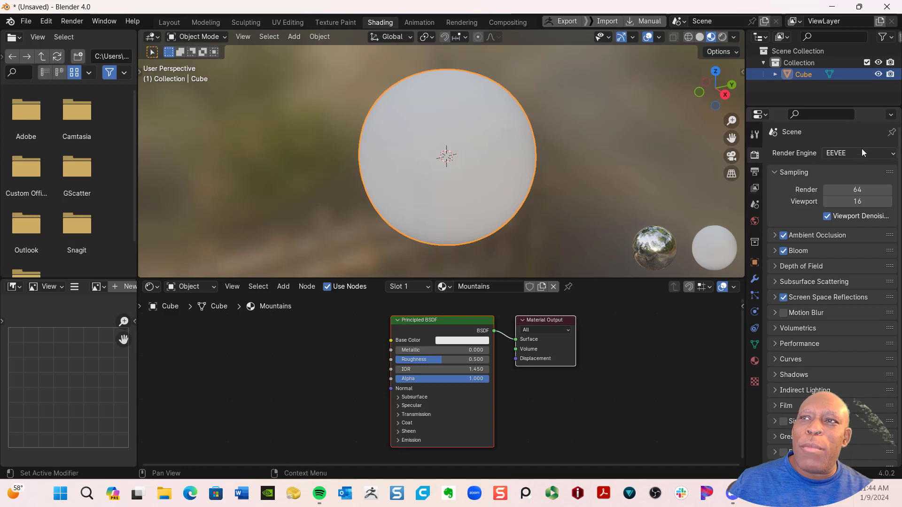
left_click(881, 155)
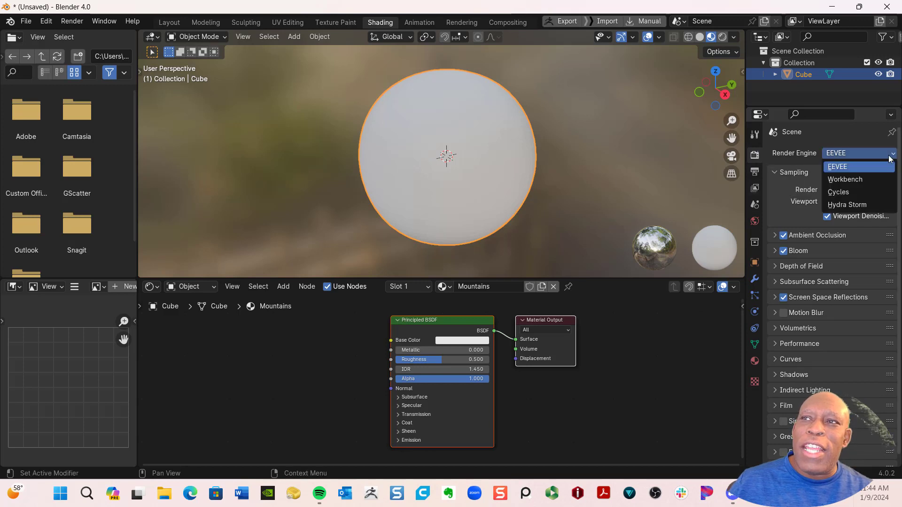
left_click(862, 195)
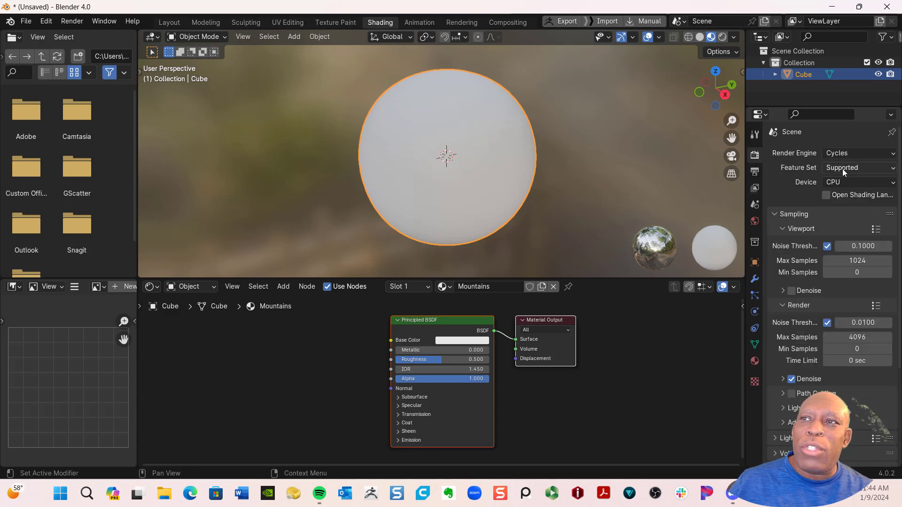
left_click(848, 182)
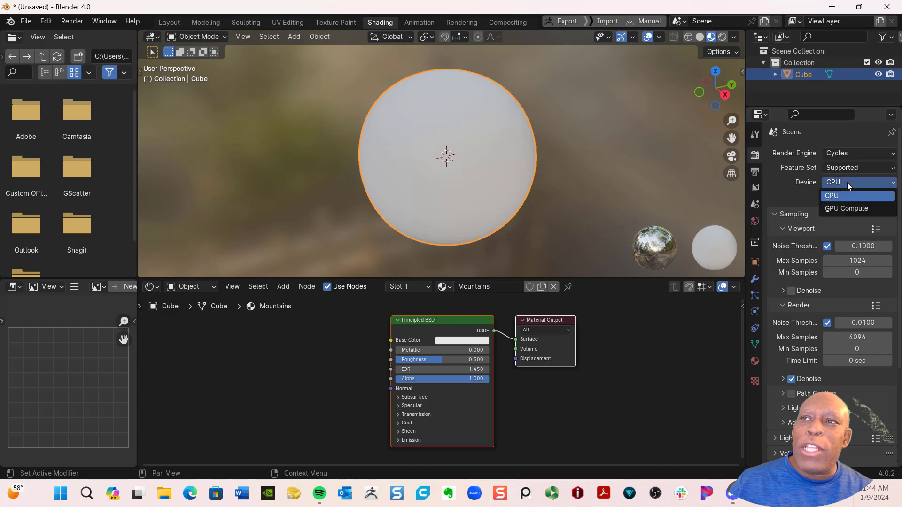
left_click(846, 210)
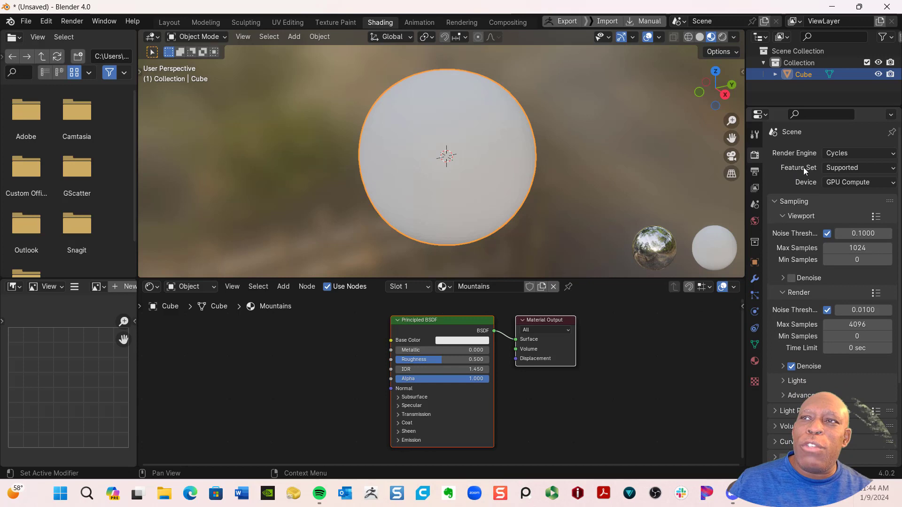
left_click(869, 168)
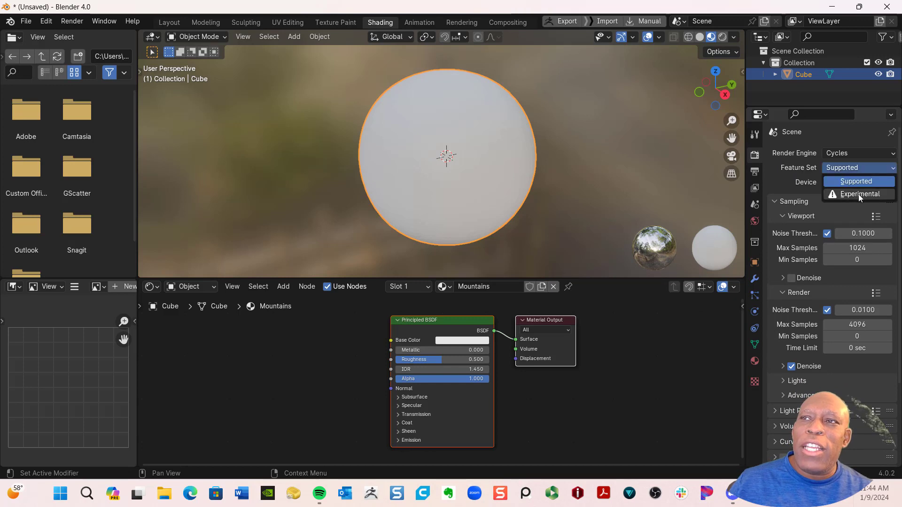
left_click(858, 195)
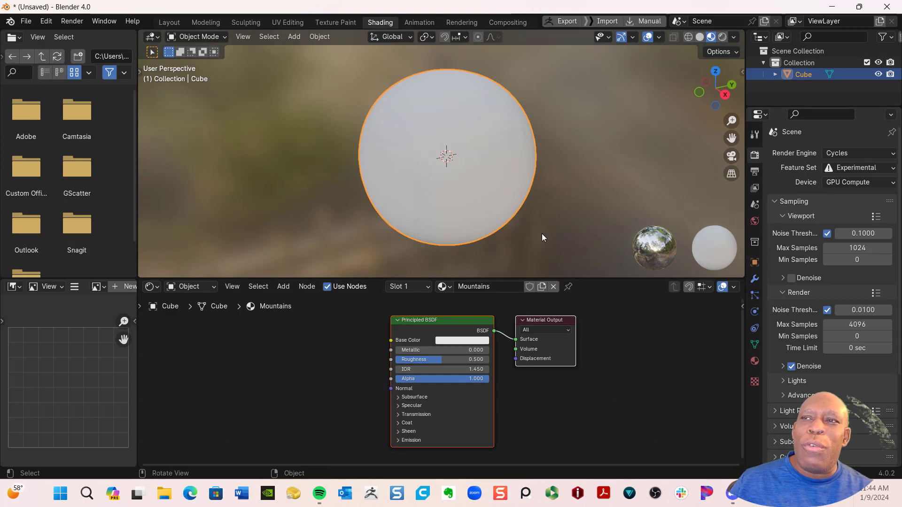
Enlarge the shader node area and move the Material Output node farther away from the Principled BSDF node
left_click_drag(601, 279, 601, 295)
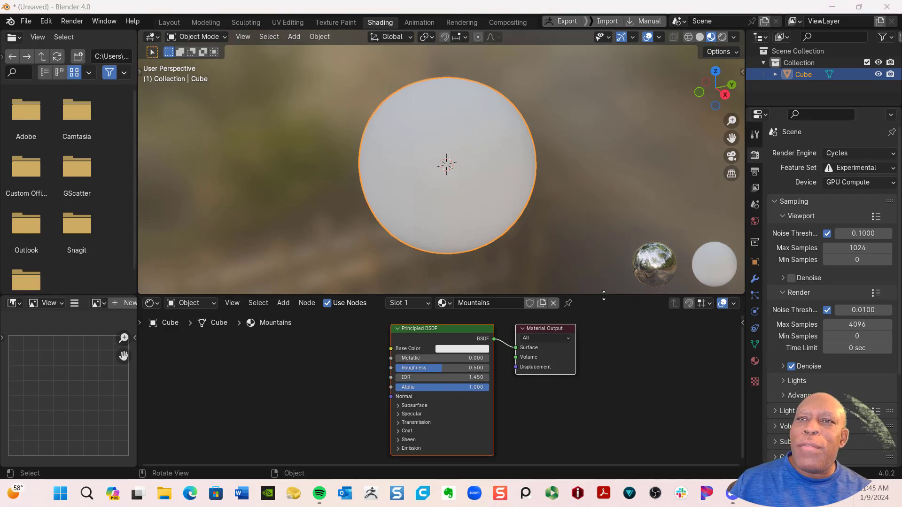
left_click_drag(605, 294, 601, 213)
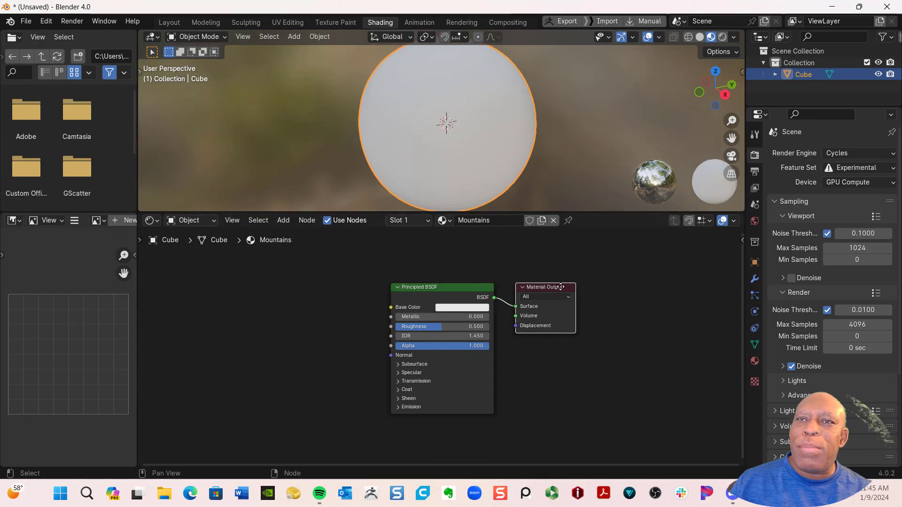
left_click_drag(552, 288, 641, 281)
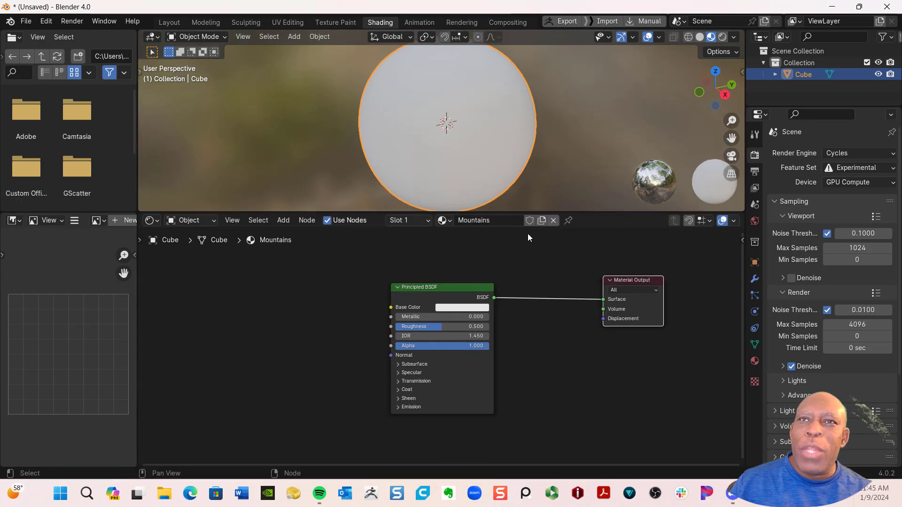
double_click(517, 220)
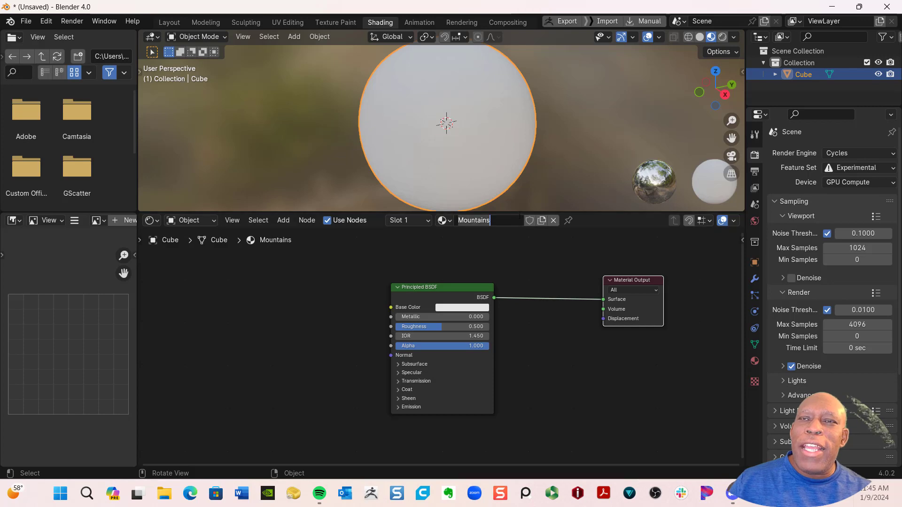
key("Return")
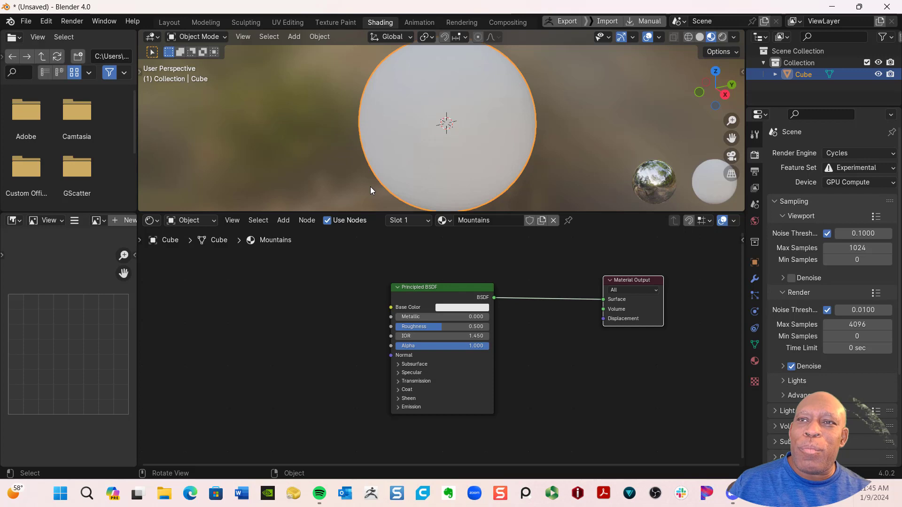
Rearrange the nodes so that Material Output sits well below the Principled BSDF, leaving free space around both
left_click_drag(445, 285, 377, 251)
left_click_drag(621, 282, 614, 380)
left_click_drag(365, 253, 424, 278)
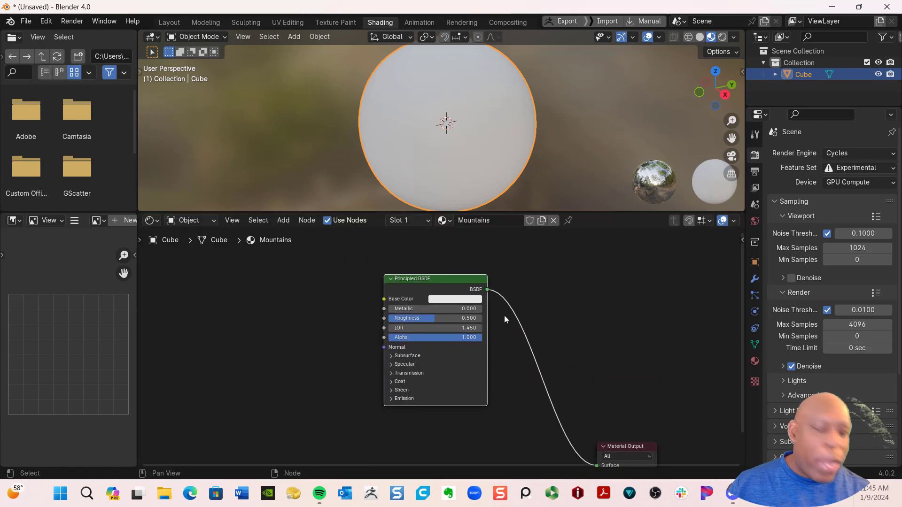
middle_click_drag(581, 364, 562, 246)
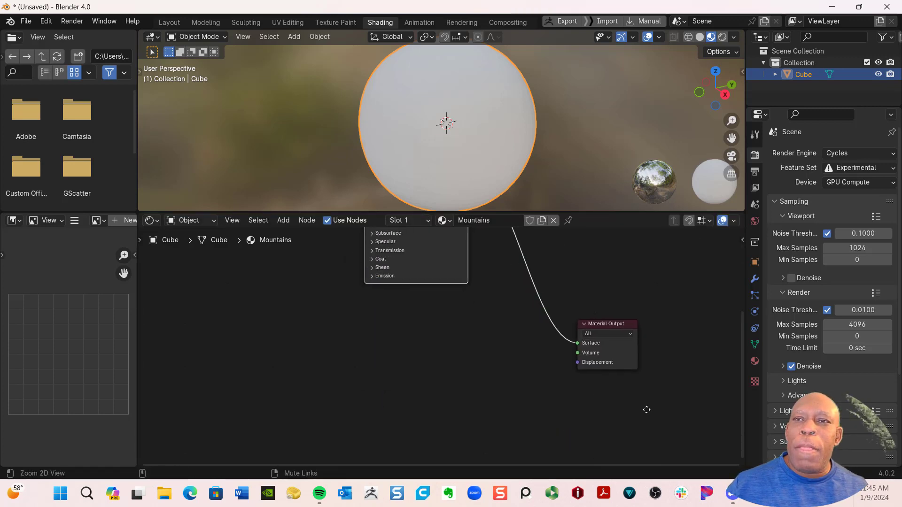
Add a Displacement node beside Material Output and connect its output to Material Output's Displacement input
scroll(633, 387, "up", 2)
middle_click_drag(633, 387, 587, 370)
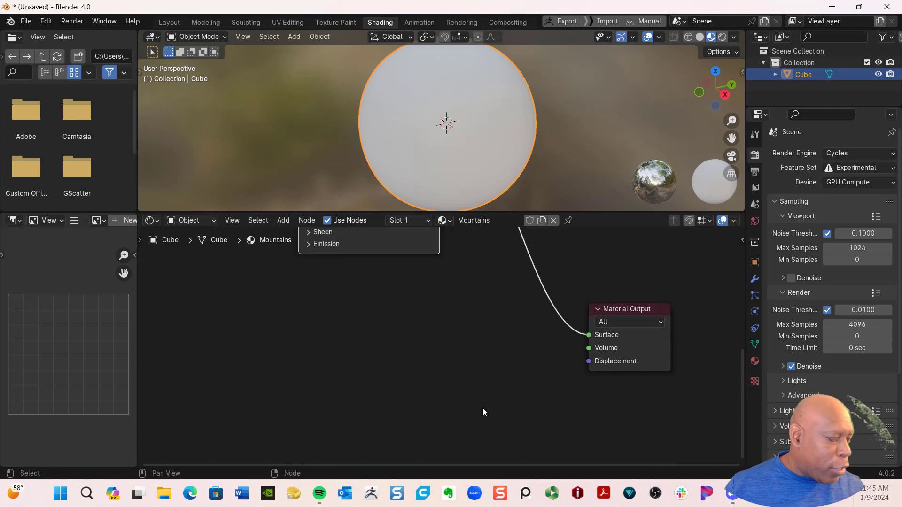
key("shift+a")
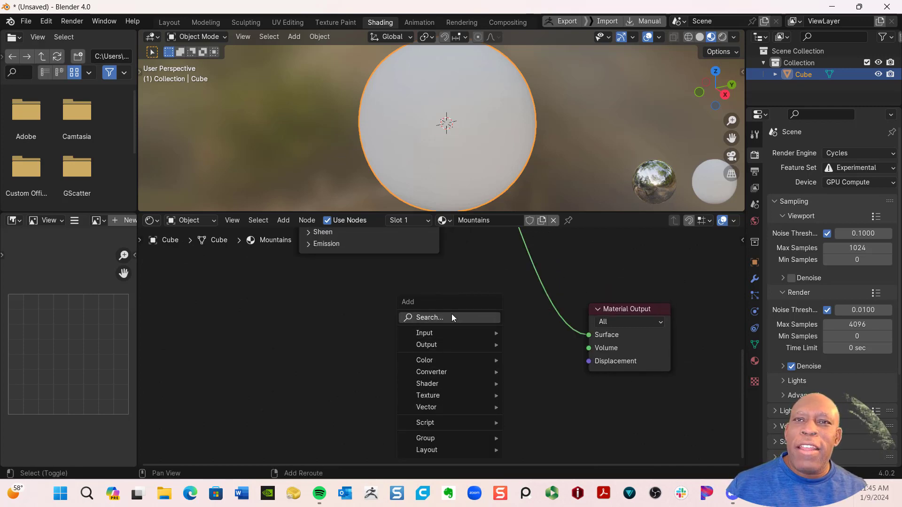
left_click(441, 322)
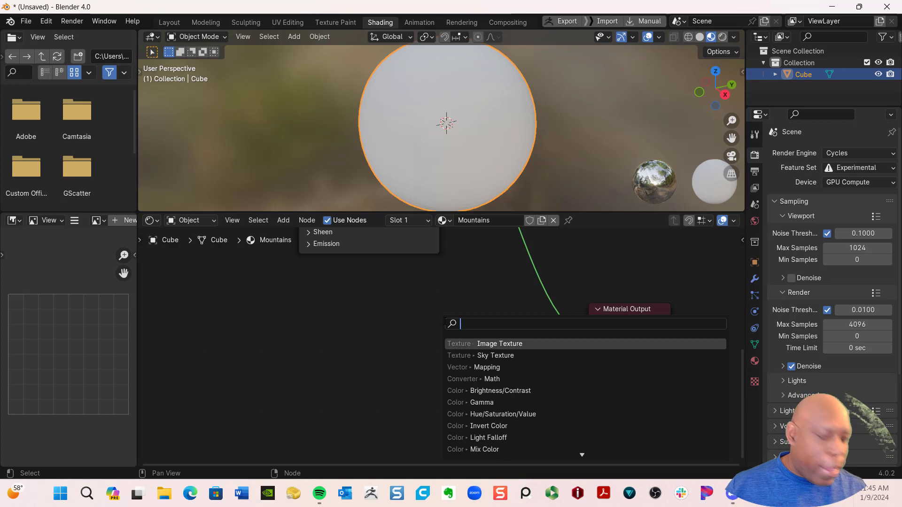
type("di")
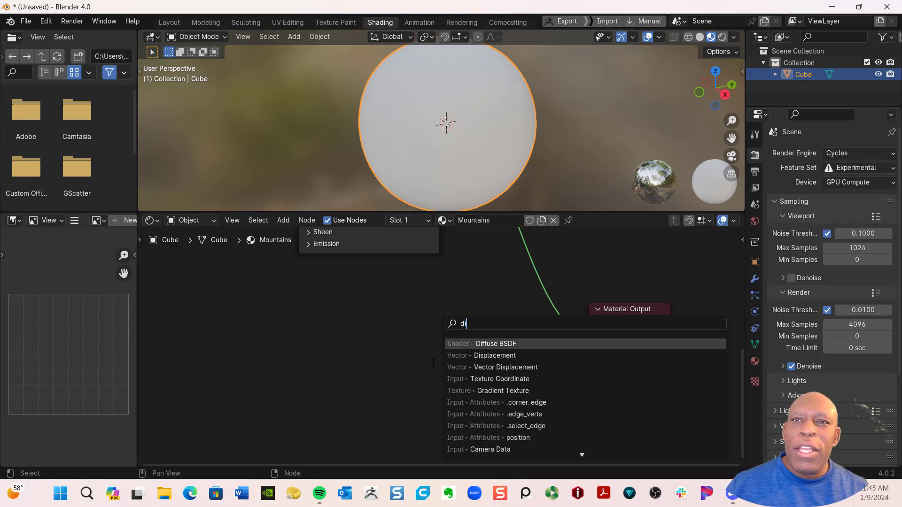
left_click(512, 356)
left_click(451, 343)
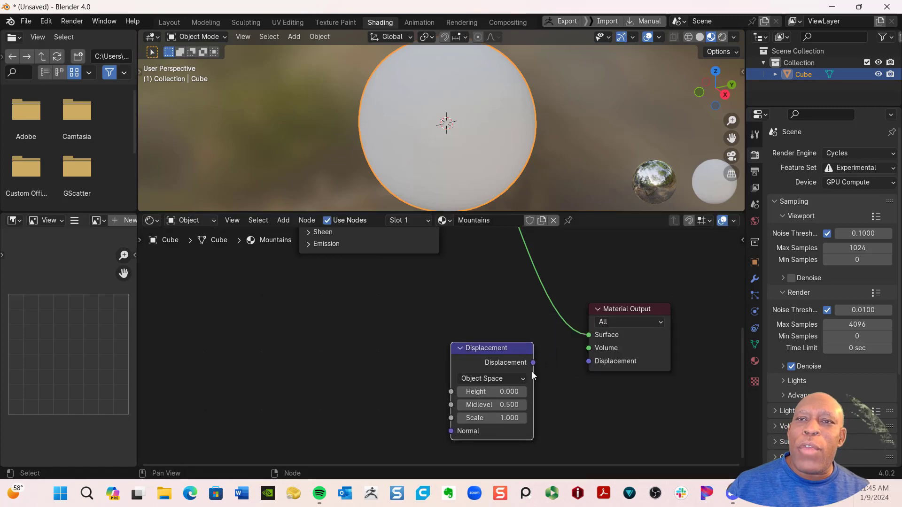
left_click_drag(532, 363, 586, 362)
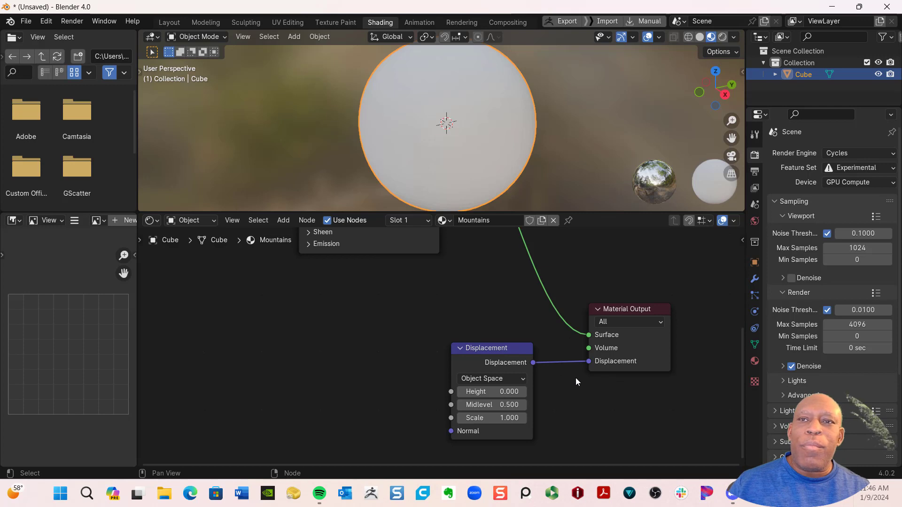
mouse_move(486, 348)
left_mouse_down()
mouse_move(506, 341)
mouse_move(468, 351)
mouse_move(476, 352)
left_mouse_up()
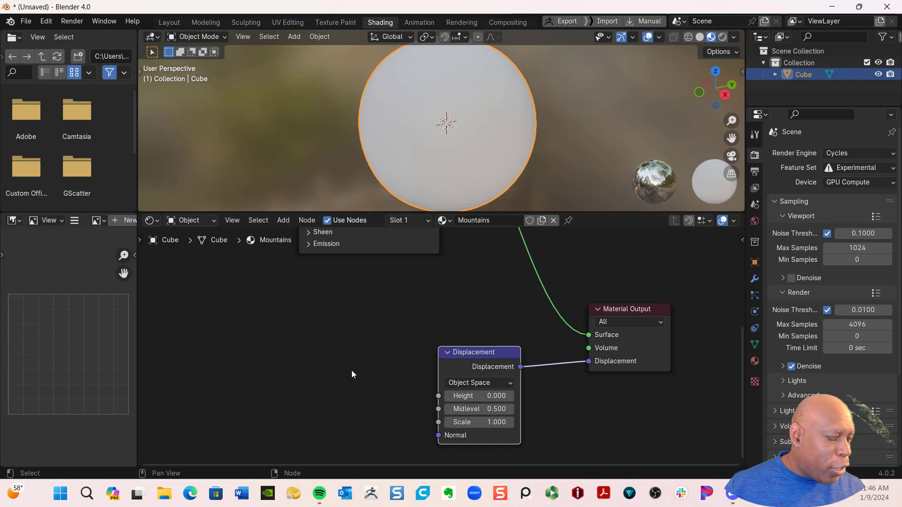
Add a Gradient Texture node upstream of the Displacement node, leaving a wide gap between the two
middle_click_drag(382, 351, 417, 339)
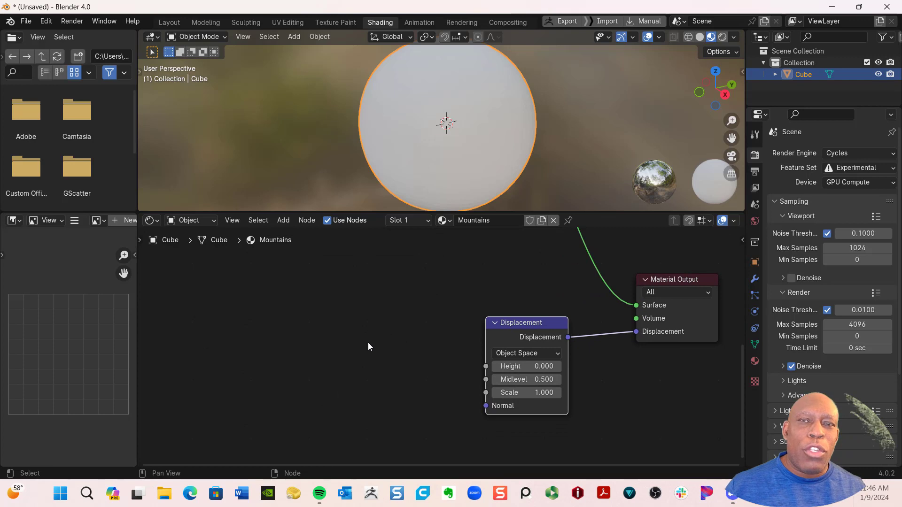
key("shift+a")
mouse_move(328, 347)
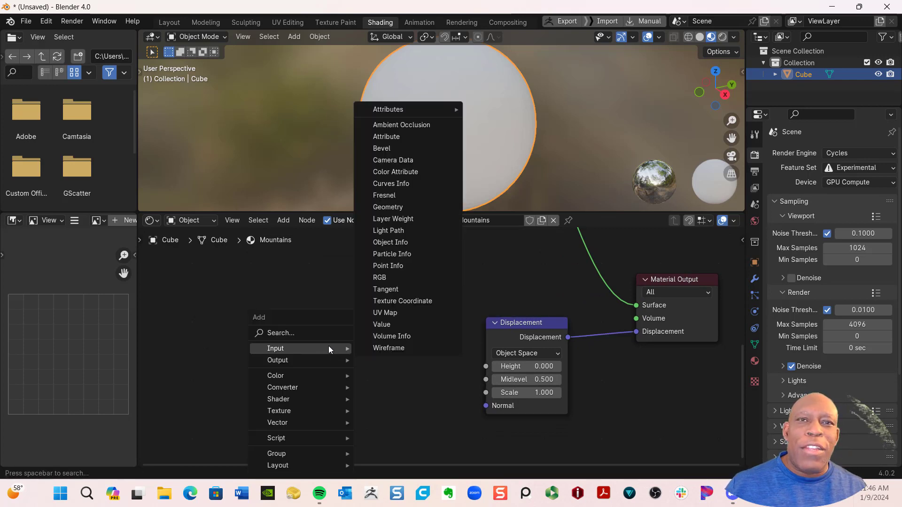
left_click(286, 334)
type("AAAAAAAA")
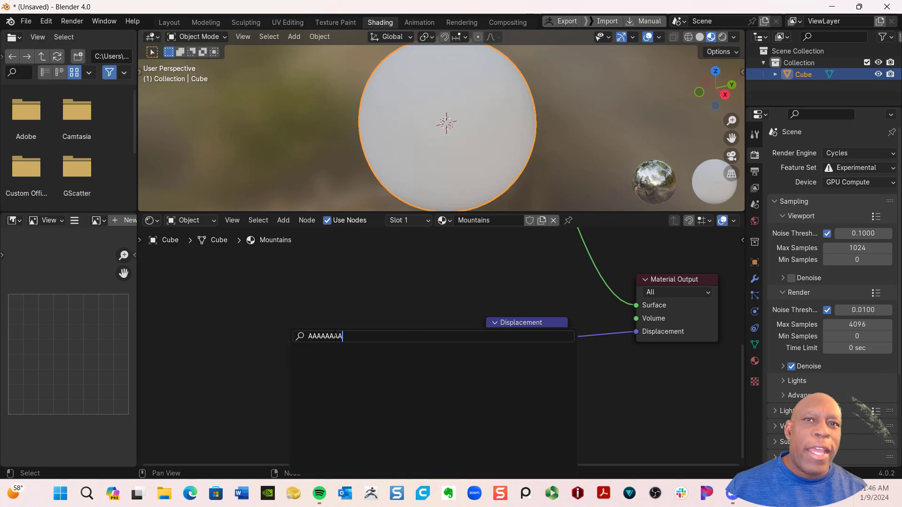
left_click_drag(342, 336, 287, 345)
type("gra")
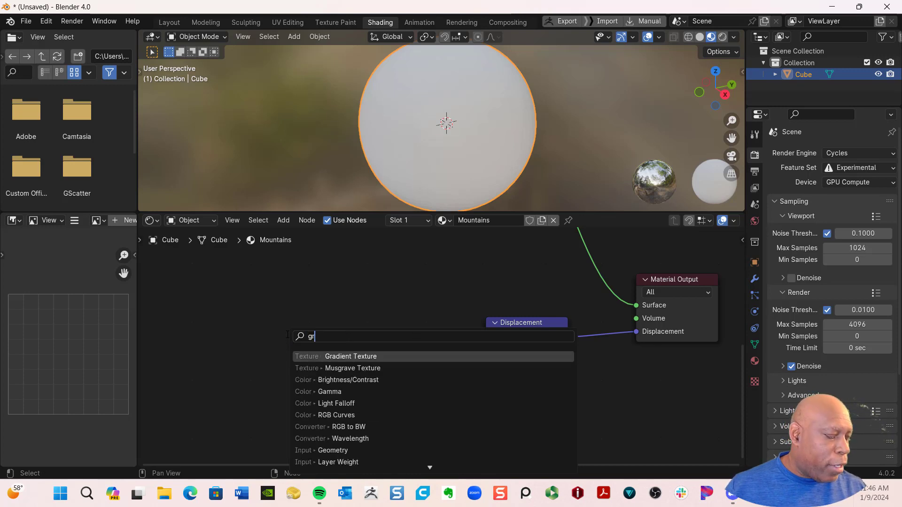
left_click(398, 356)
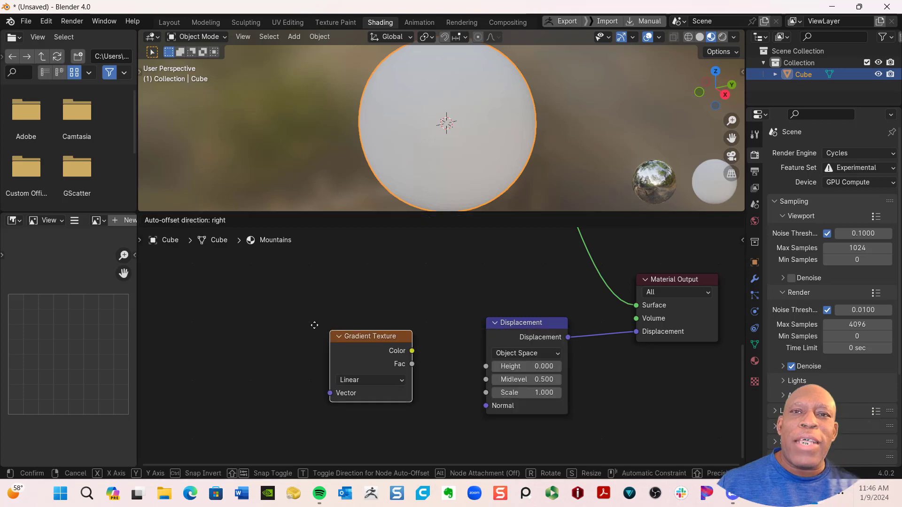
left_click(257, 298)
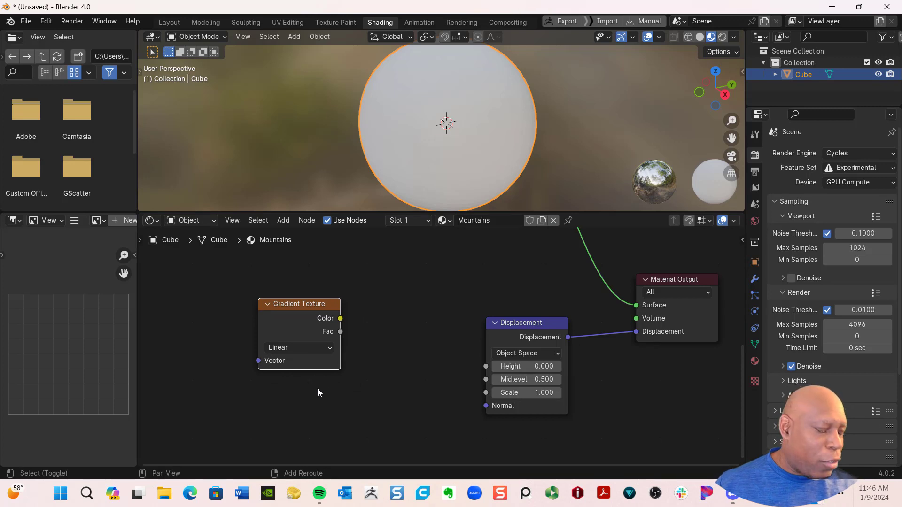
Add a Noise Texture node directly below the Gradient Texture node
key("shift+a")
left_click(274, 329)
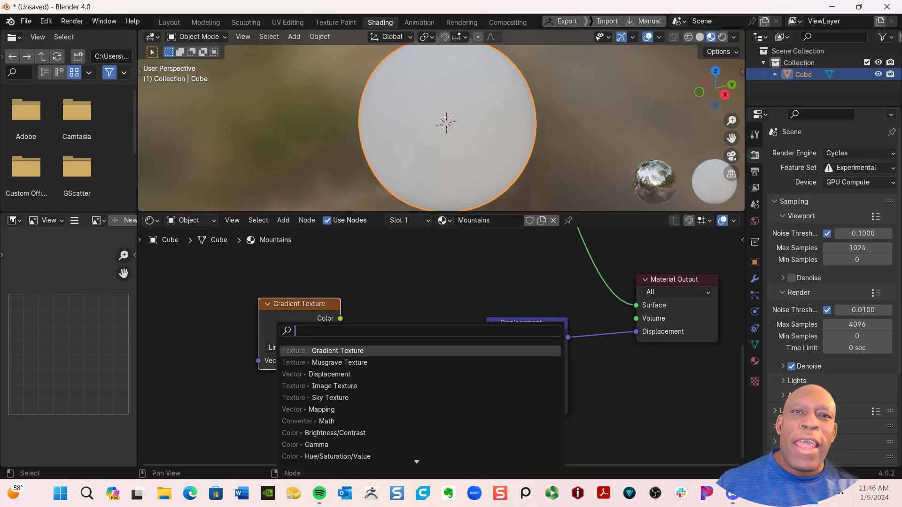
type("noi")
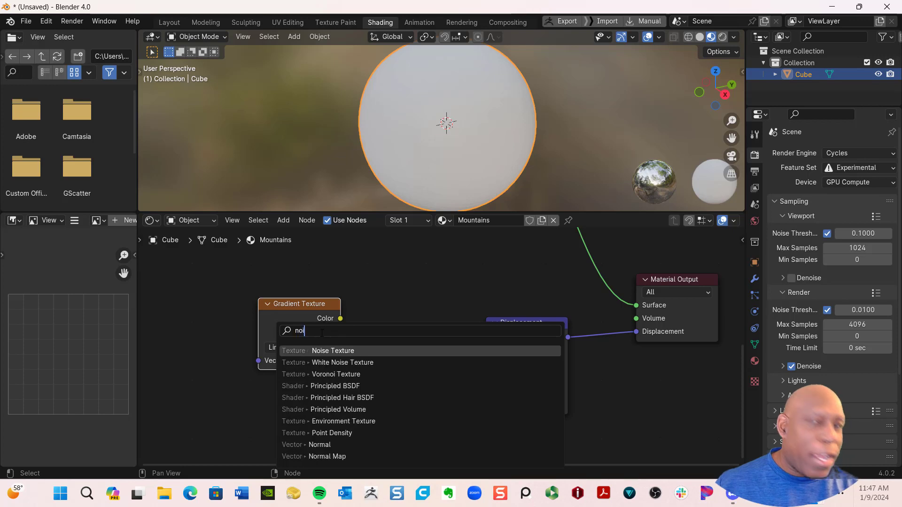
left_click(359, 351)
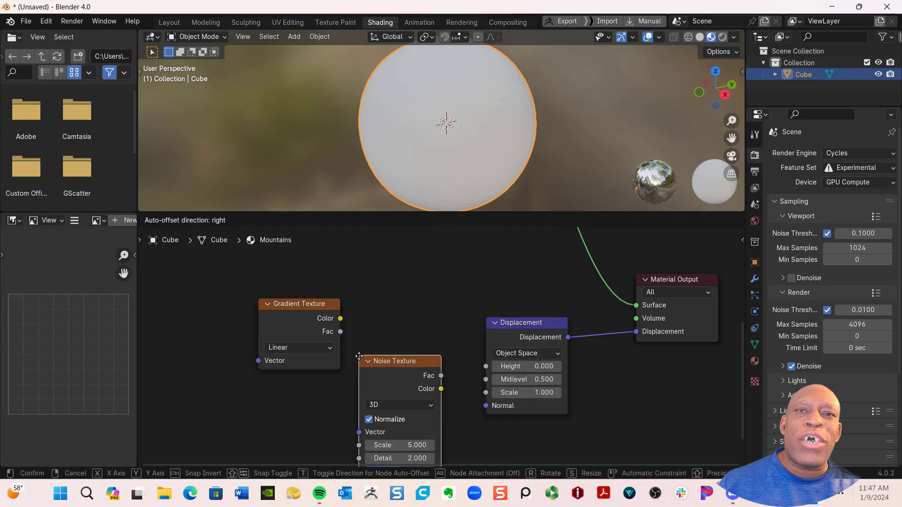
left_click(259, 408)
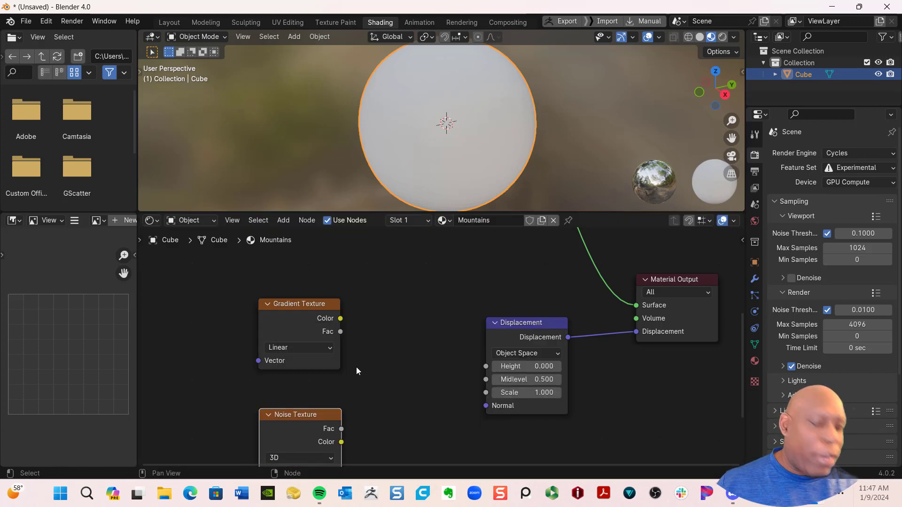
Move the Gradient Texture and Noise Texture nodes farther away from the Displacement node to free space for another node
middle_click_drag(405, 357, 373, 306)
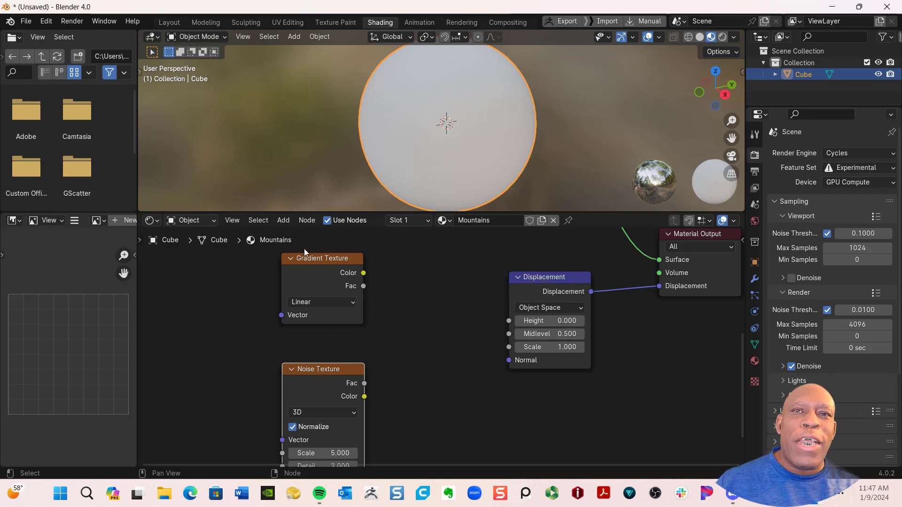
left_click_drag(317, 262, 268, 268)
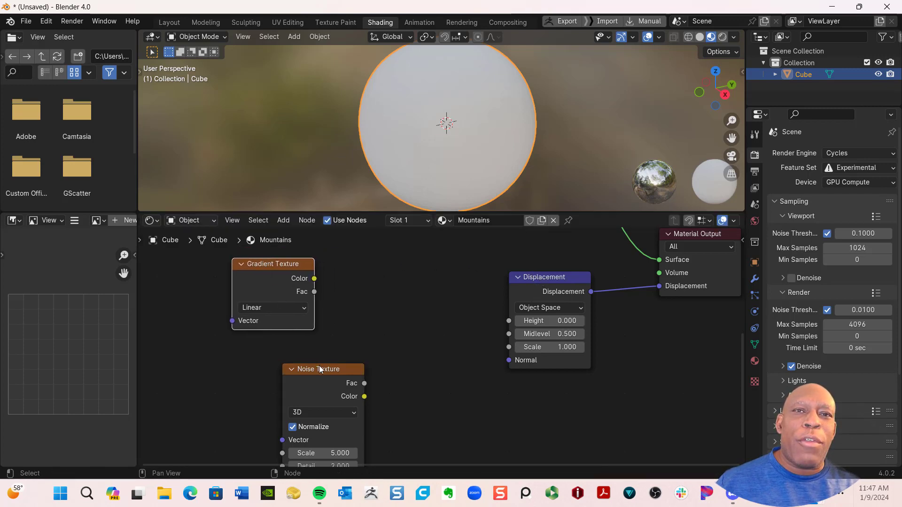
left_click_drag(299, 368, 255, 367)
left_click(379, 337)
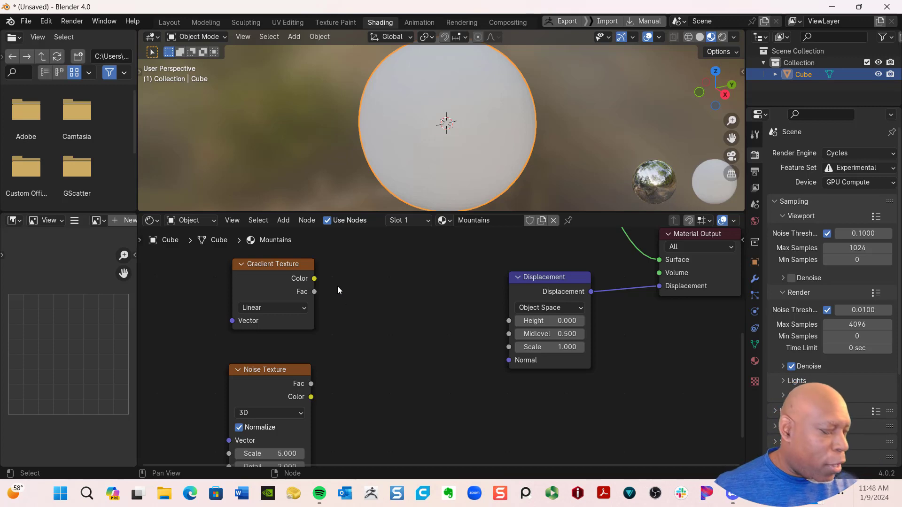
Add a Math node in the gap between the two texture nodes and the Displacement node
key("shift+a")
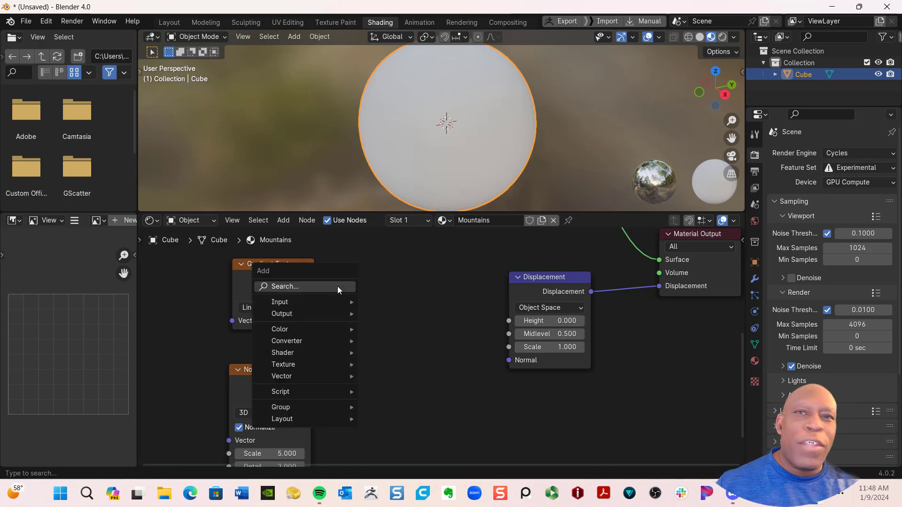
left_click(335, 286)
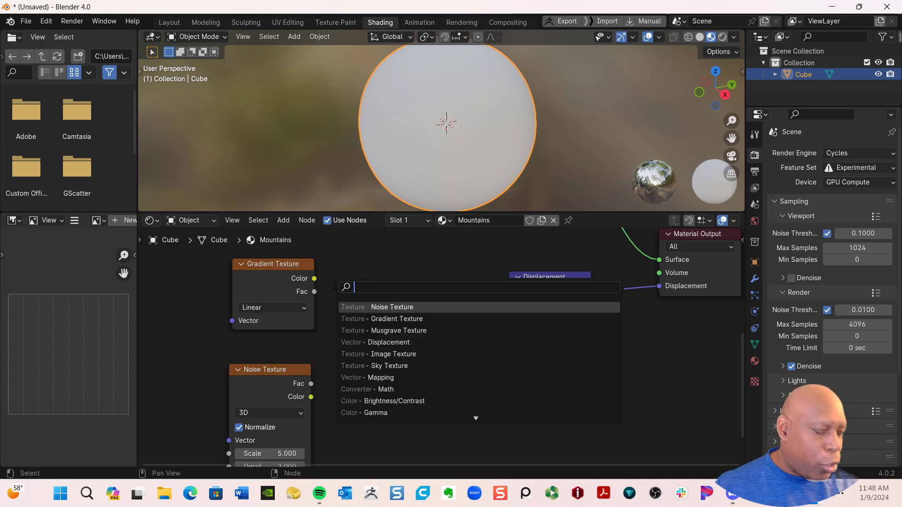
type("mat")
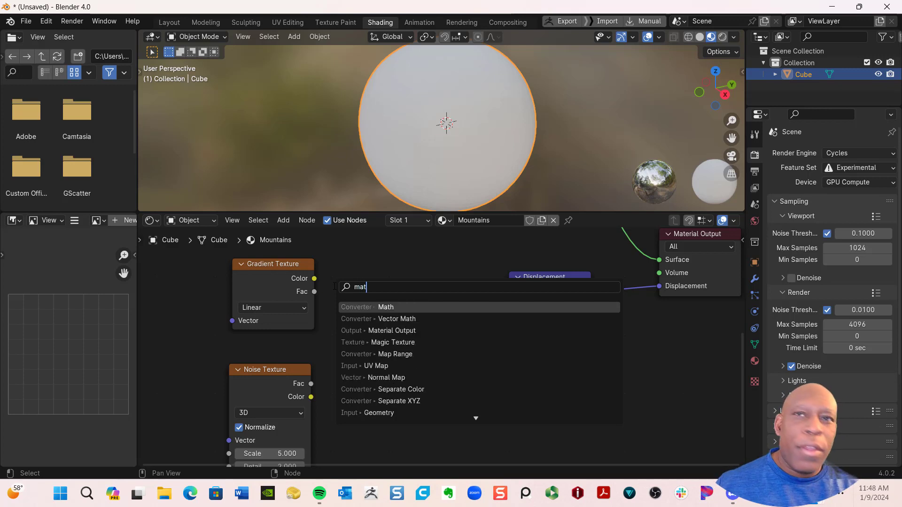
left_click(359, 307)
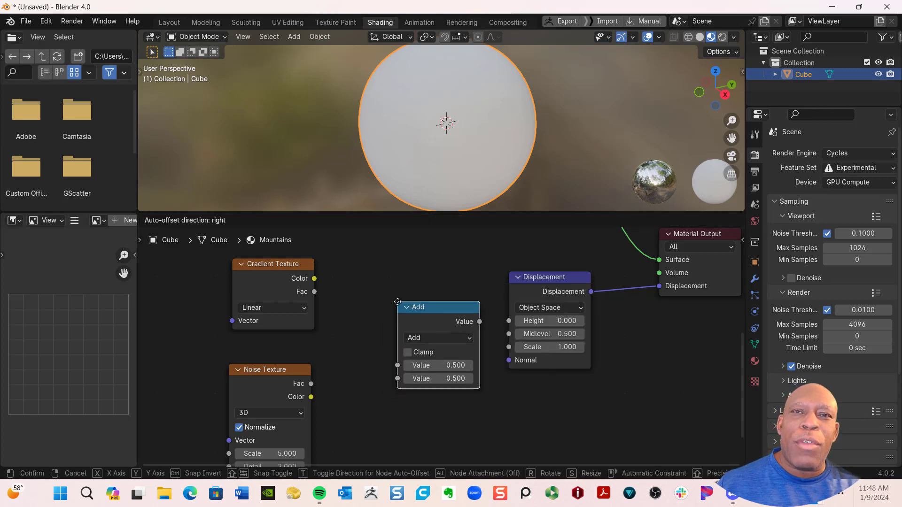
left_click(374, 290)
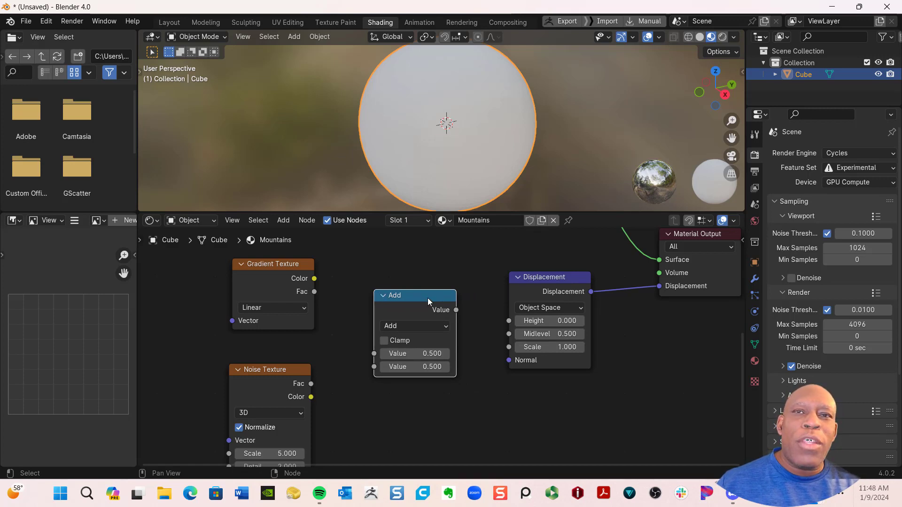
left_click_drag(427, 298, 407, 294)
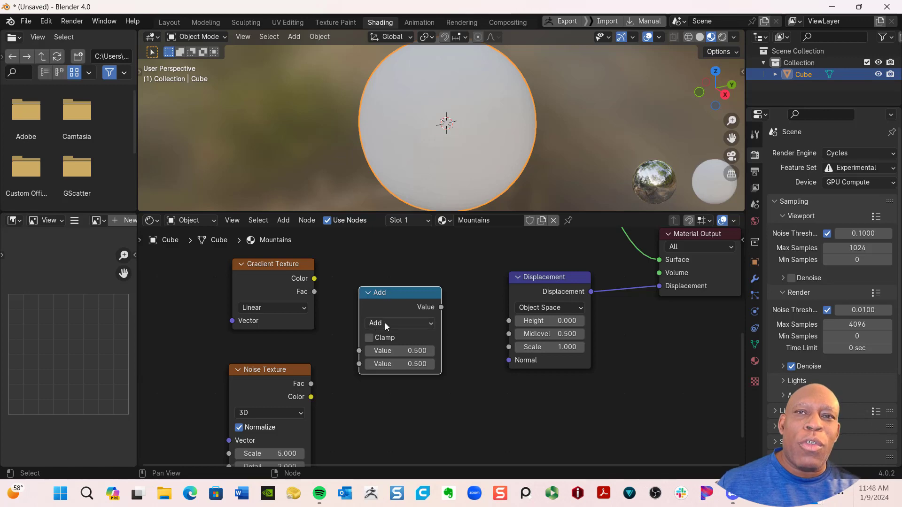
Set the Math node's operation to Multiply and shift the node slightly downward
left_click(428, 323)
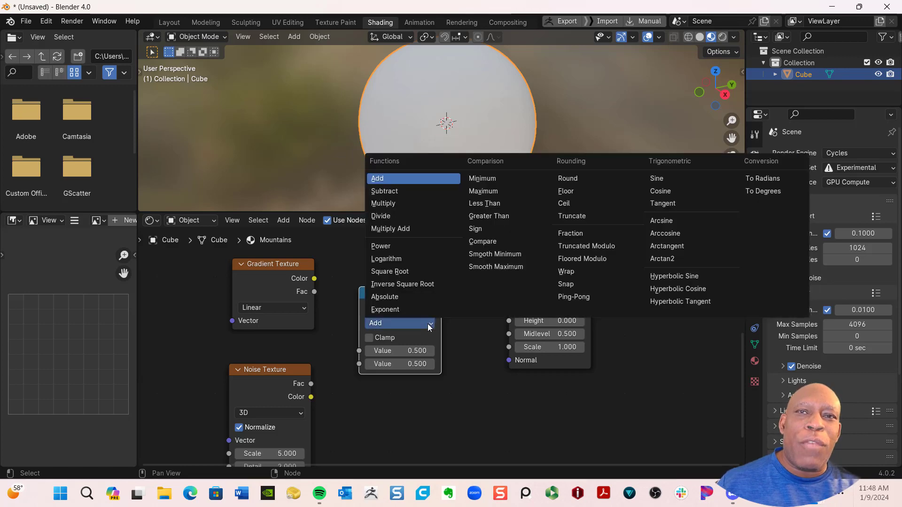
left_click(398, 201)
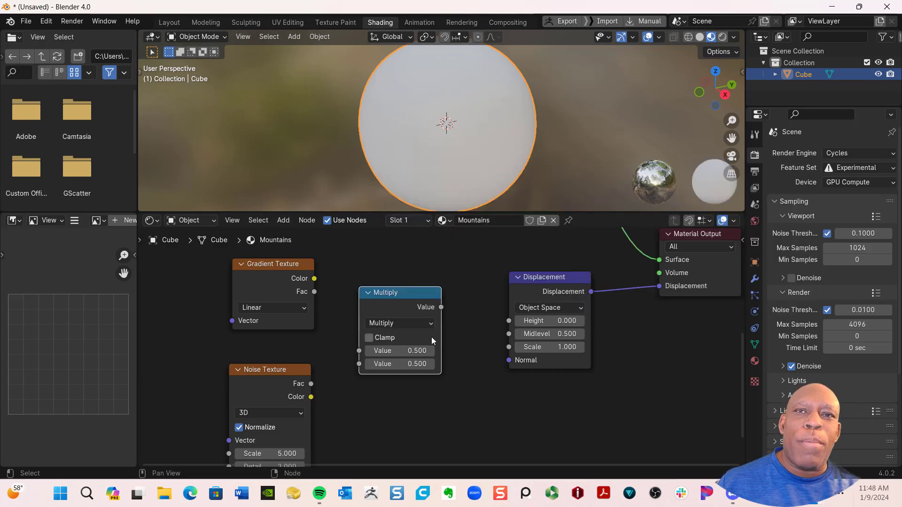
mouse_move(410, 292)
left_mouse_down()
mouse_move(418, 295)
mouse_move(405, 325)
mouse_move(415, 360)
mouse_move(407, 305)
left_mouse_up()
left_click(394, 330)
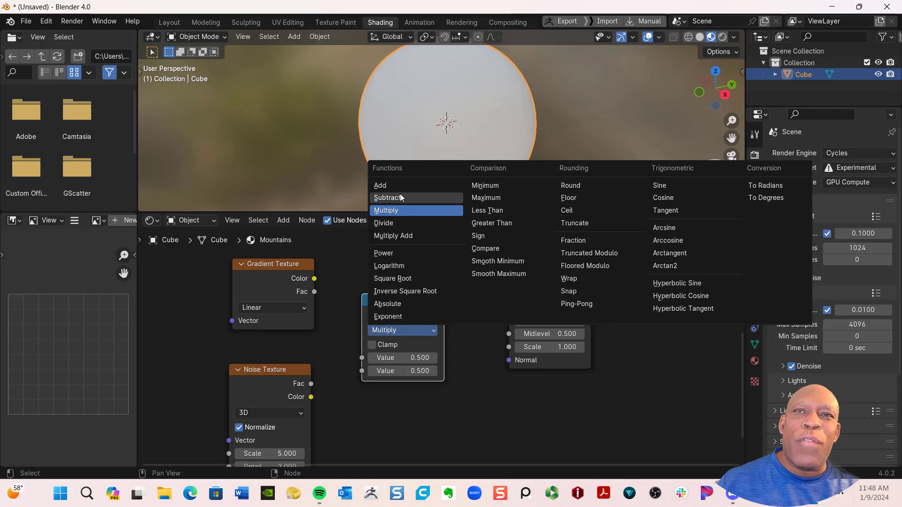
left_click(396, 209)
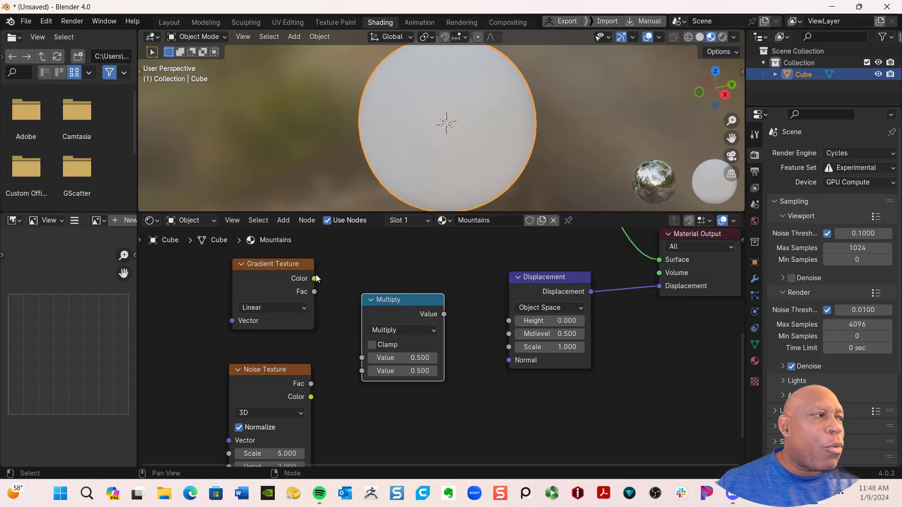
Connect Gradient Texture Color and Noise Texture Fac to the Multiply node's two inputs, and its Value output to the Displacement node's Height
left_click_drag(315, 278, 358, 363)
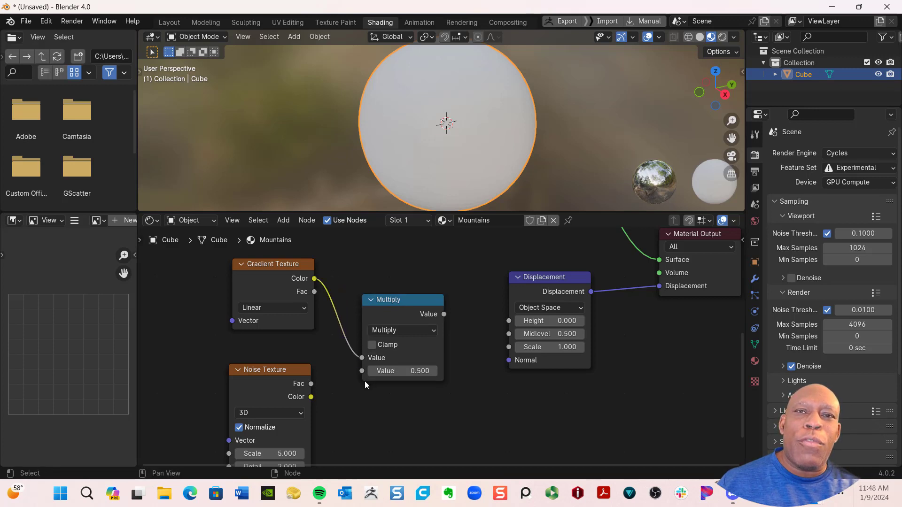
left_click_drag(398, 301, 406, 304)
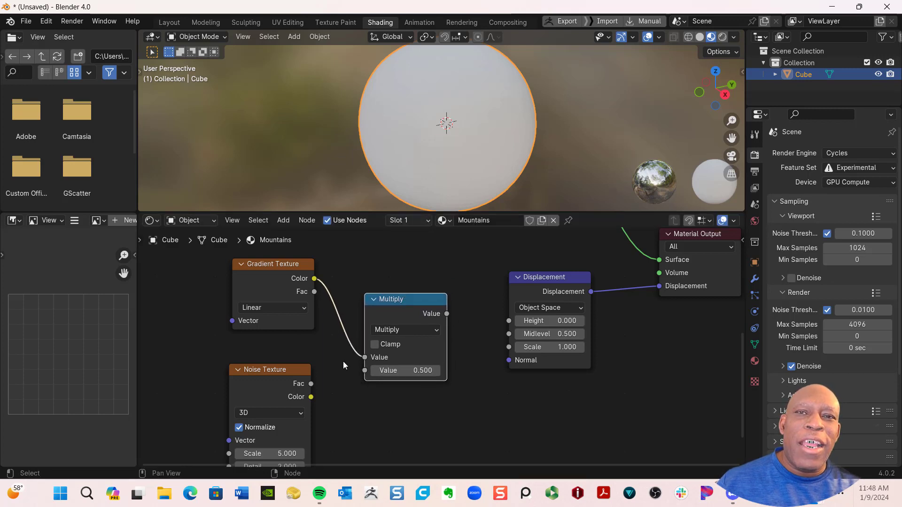
left_click(311, 384)
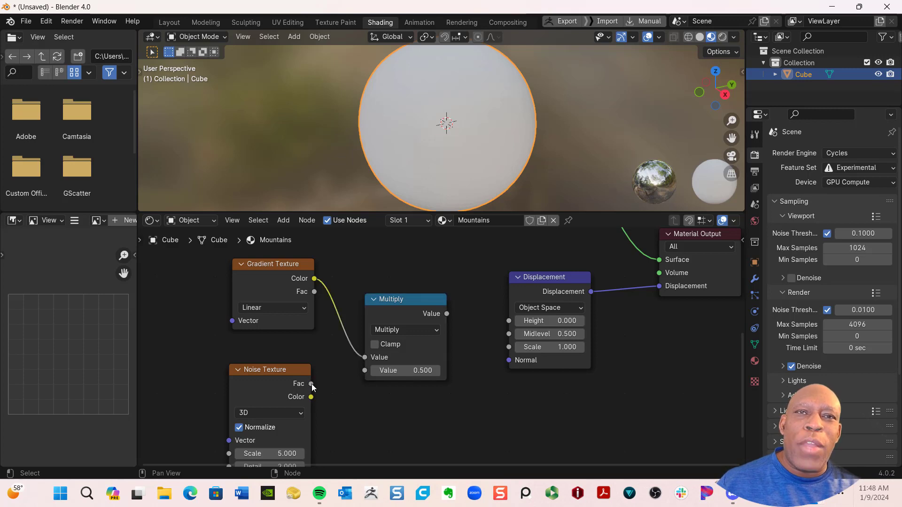
left_click_drag(311, 384, 363, 371)
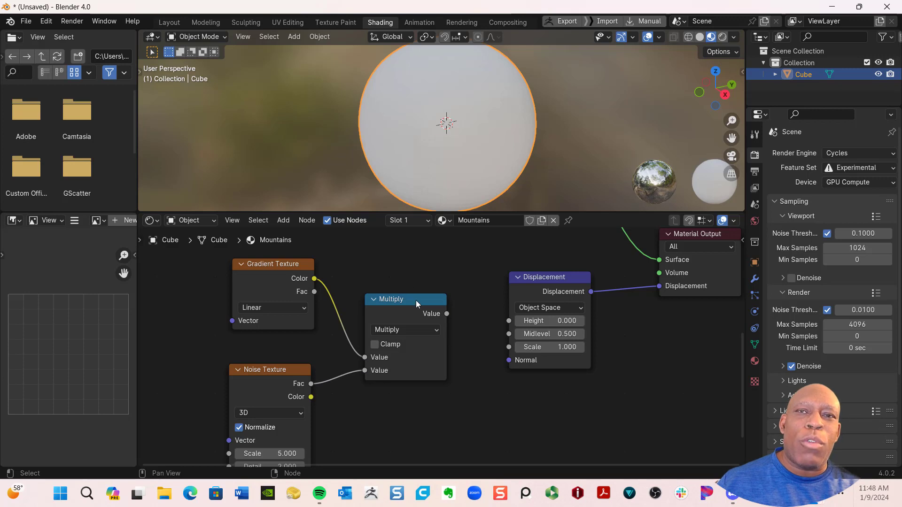
left_click_drag(415, 299, 513, 323)
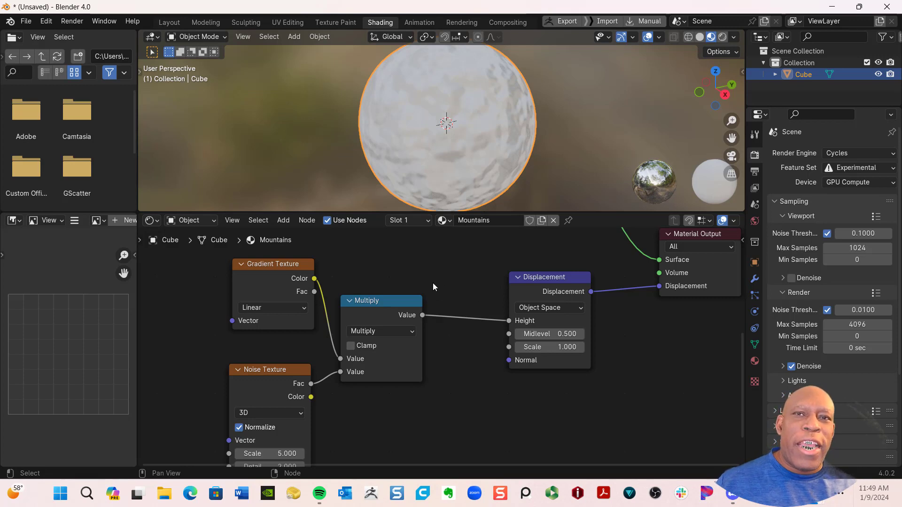
left_click_drag(307, 281, 339, 352)
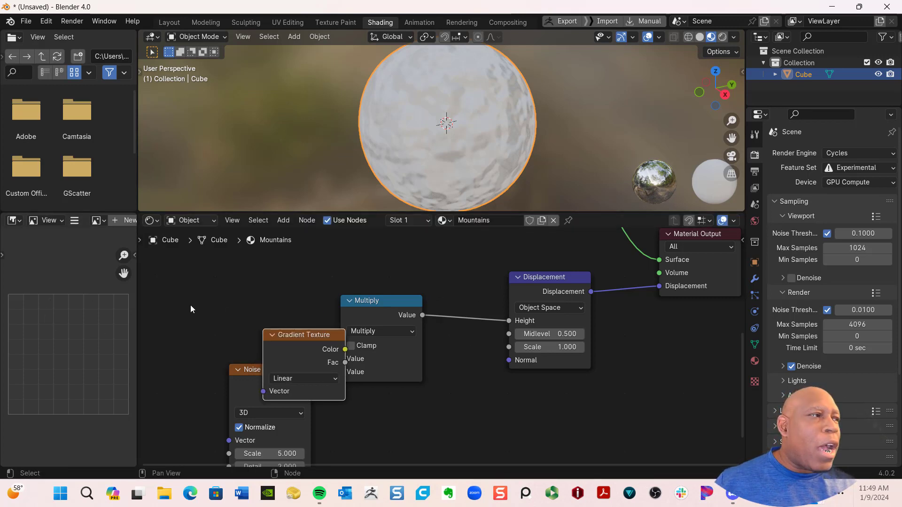
left_click_drag(292, 337, 256, 265)
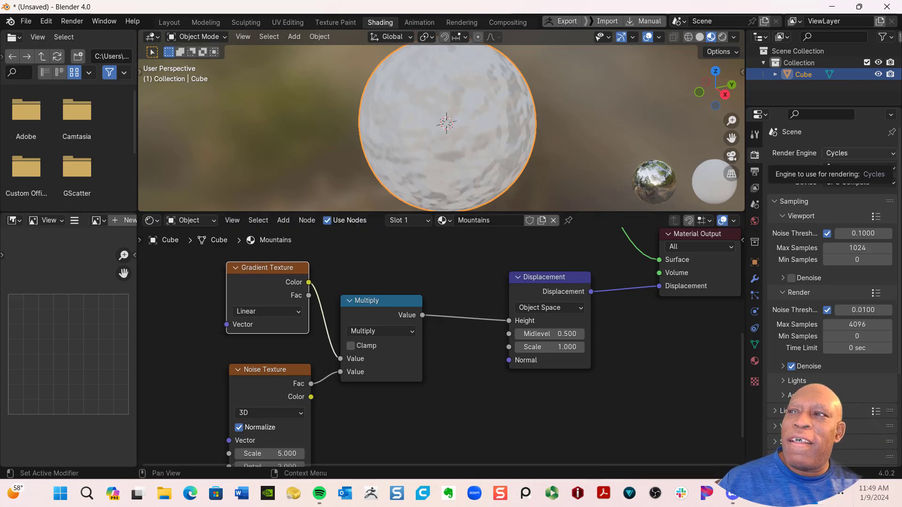
Enlarge the 3D viewport above the node editor and switch its shading to Rendered
left_click_drag(657, 214, 657, 293)
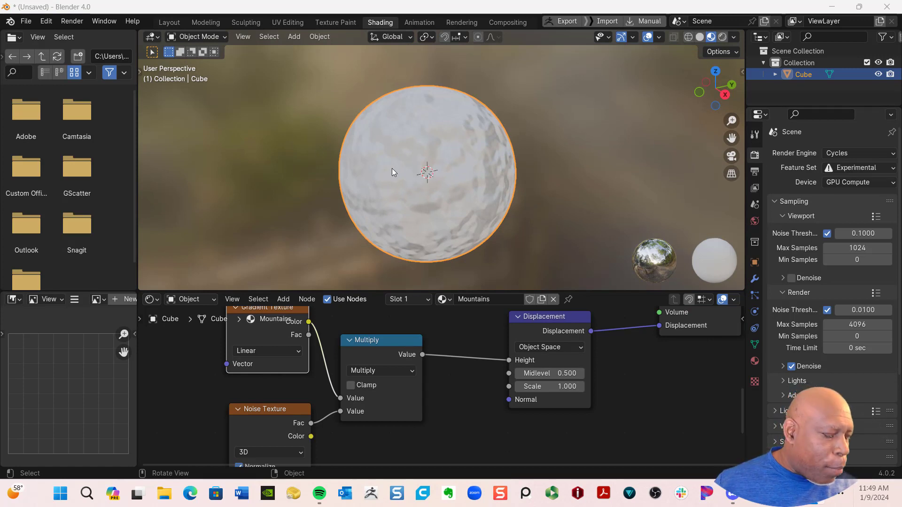
left_click(331, 177)
key("z")
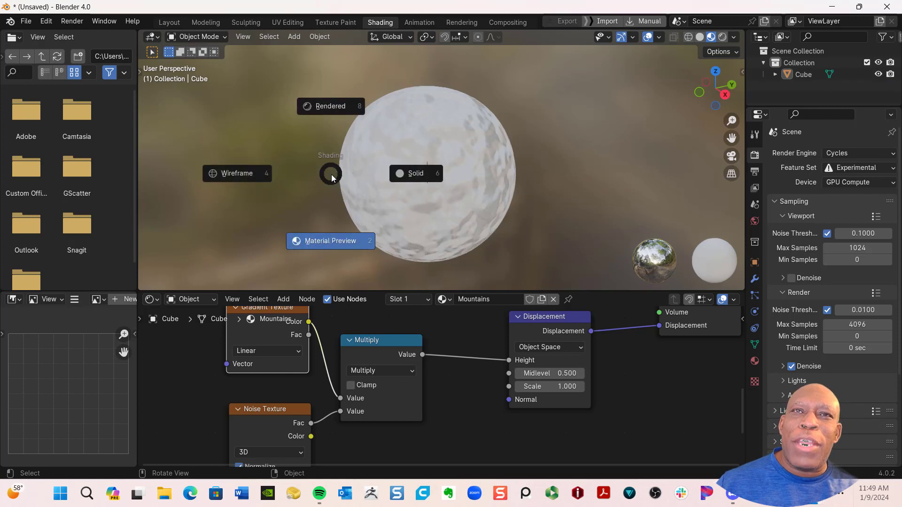
left_click(320, 109)
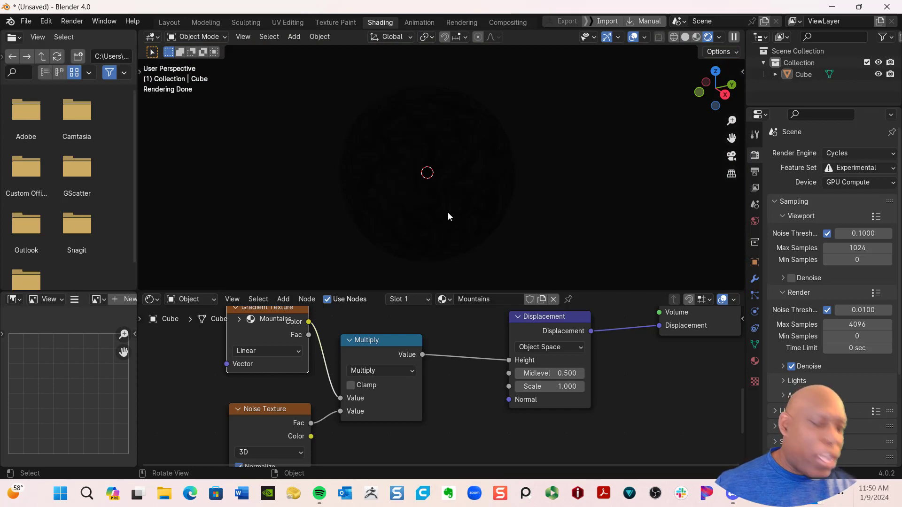
Add a Sun light to the scene at the sphere's center
key("shift+a")
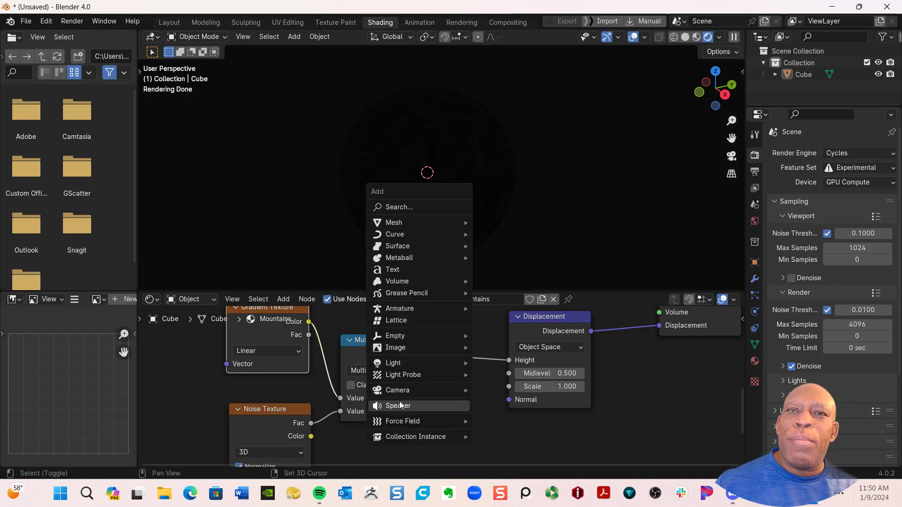
mouse_move(407, 362)
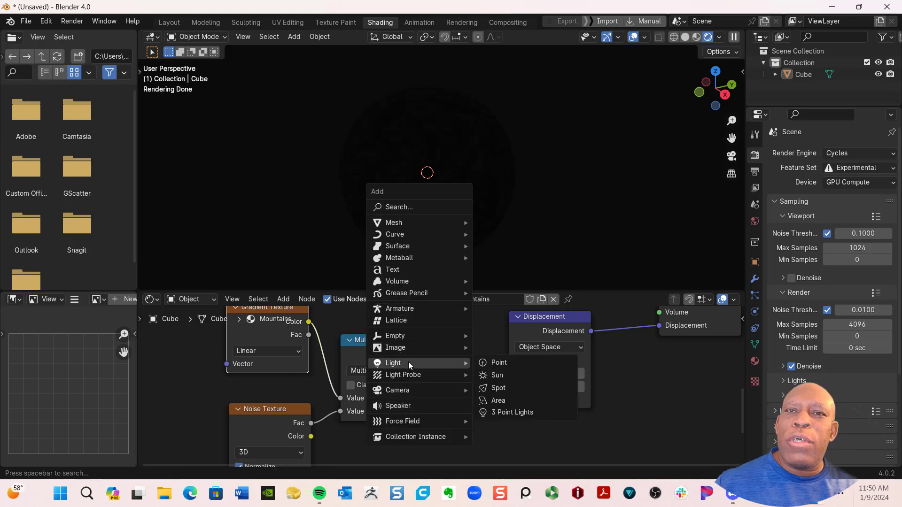
left_click(542, 375)
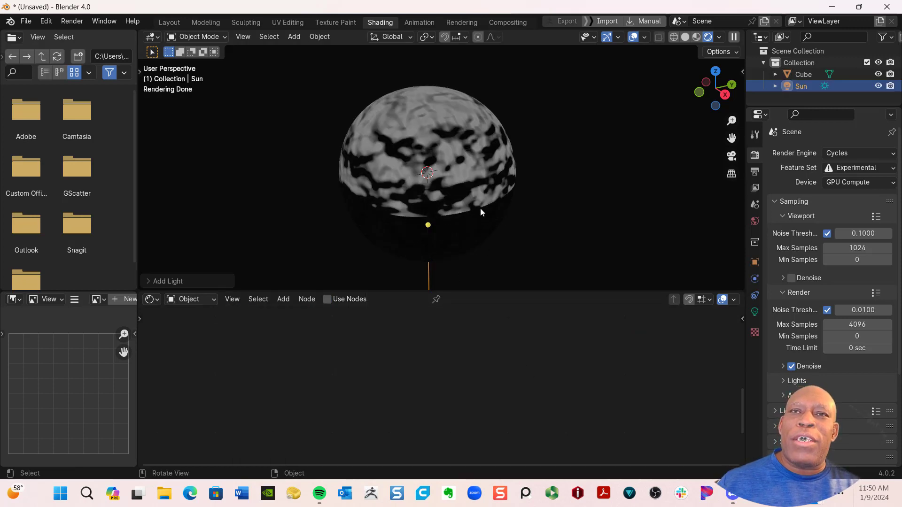
Move the Sun light out of the sphere to a spot above and beside it
mouse_move(515, 199)
middle_mouse_down()
mouse_move(526, 194)
mouse_move(447, 199)
mouse_move(567, 118)
middle_mouse_up()
mouse_move(597, 185)
middle_mouse_down()
mouse_move(539, 261)
mouse_move(446, 162)
mouse_move(493, 167)
mouse_move(433, 213)
mouse_move(405, 199)
mouse_move(417, 159)
mouse_move(422, 209)
mouse_move(433, 174)
mouse_move(431, 196)
mouse_move(425, 188)
middle_mouse_up()
middle_click_drag(470, 147, 489, 167, "shift")
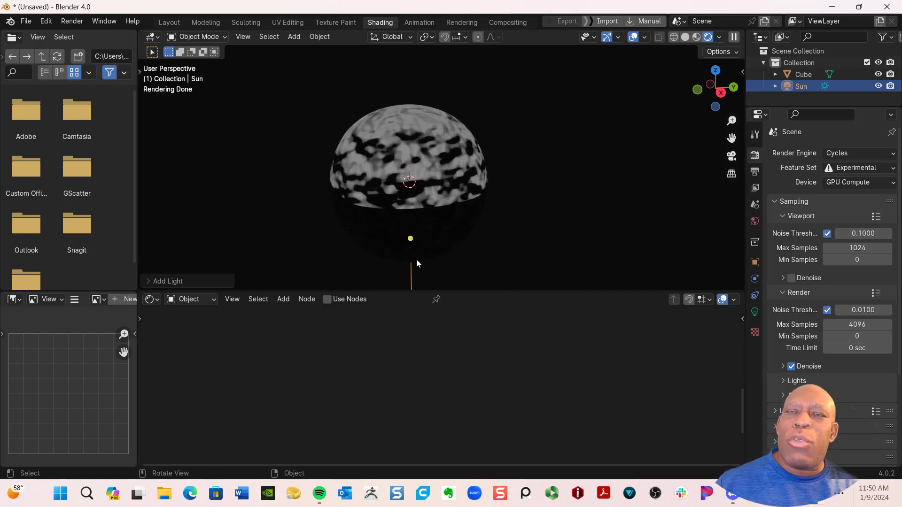
key("g")
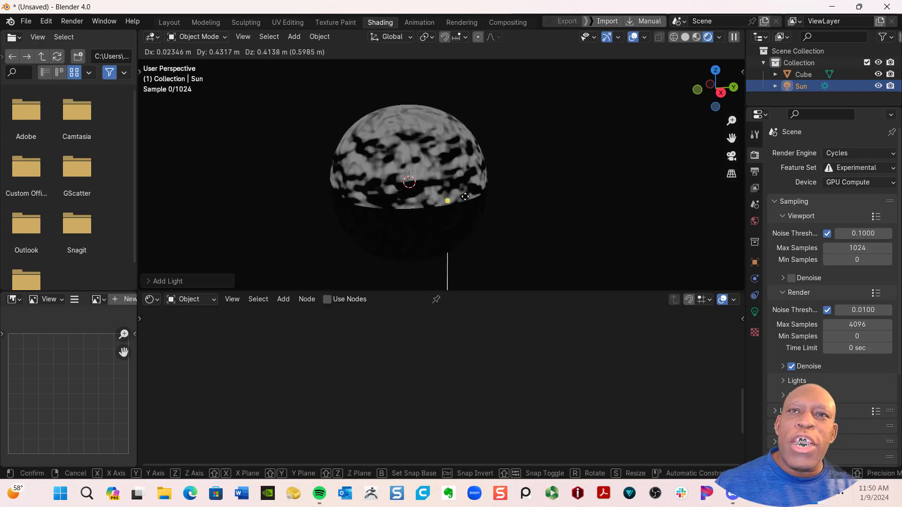
left_click(619, 118)
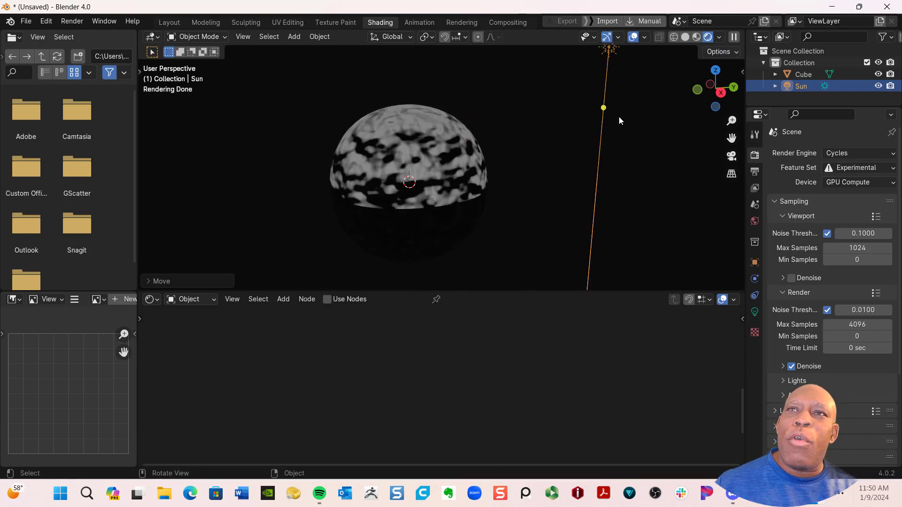
middle_click_drag(537, 177, 500, 177, "ctrl")
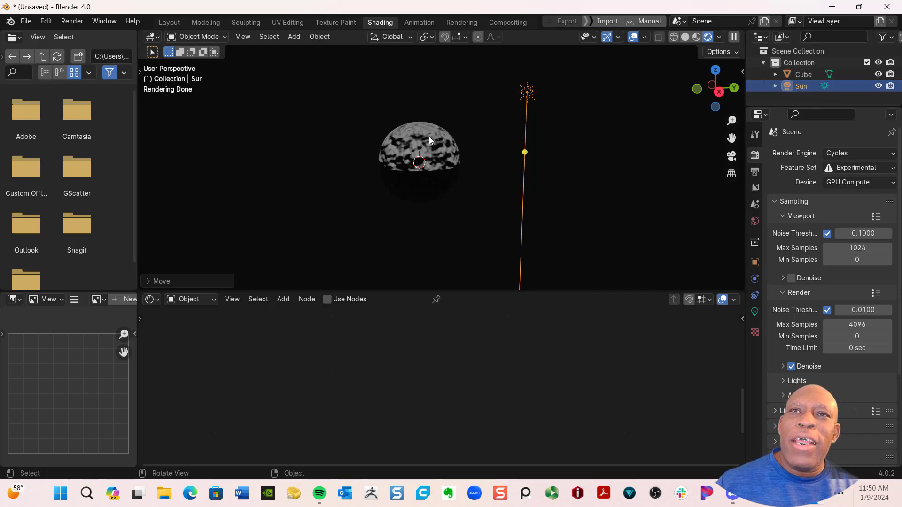
Give the Sun a Track To object constraint with the Cube as its target
left_click(534, 93)
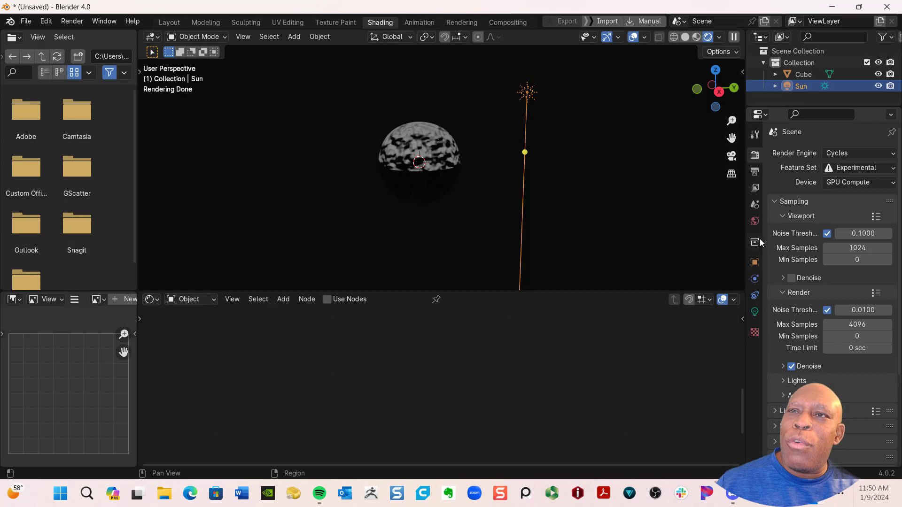
left_click(754, 296)
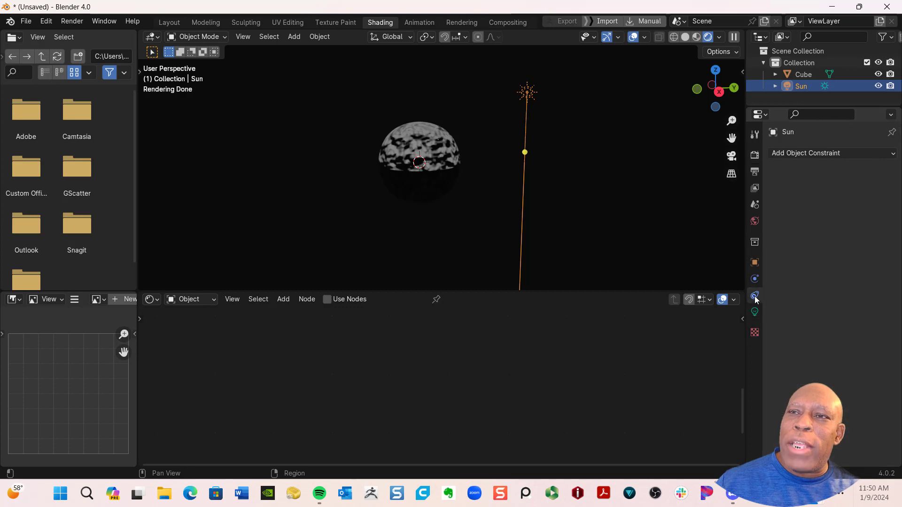
left_click(810, 155)
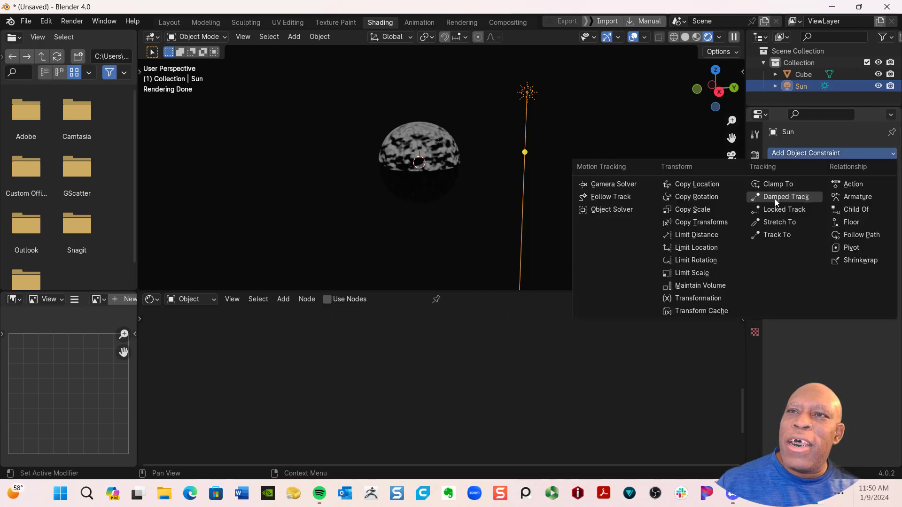
key("Escape")
left_click(800, 153)
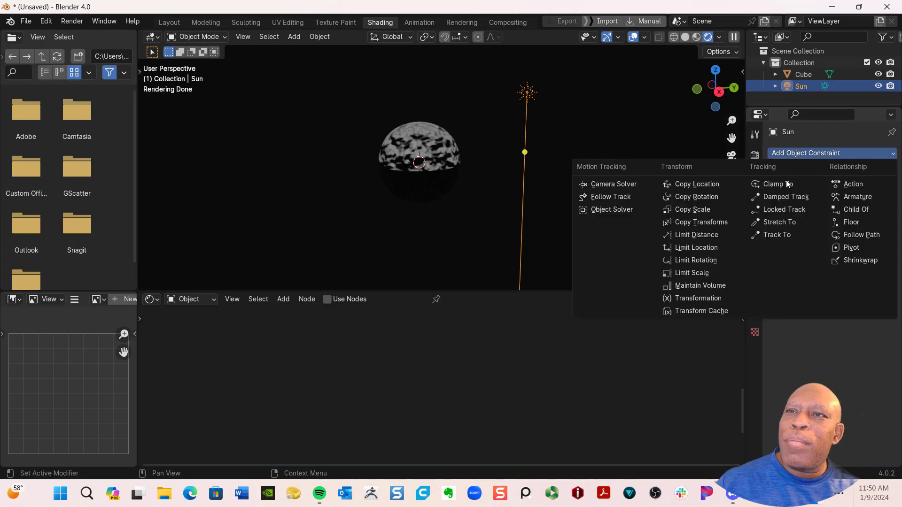
left_click(779, 233)
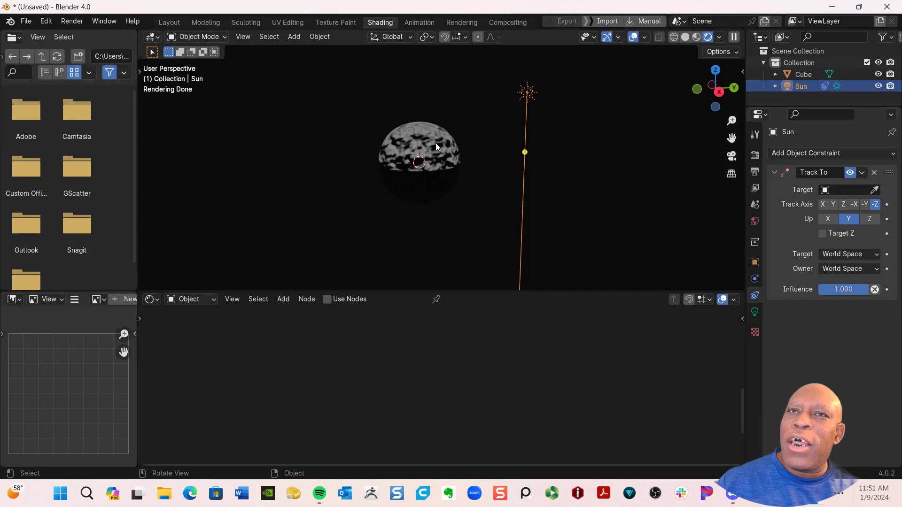
left_click(875, 191)
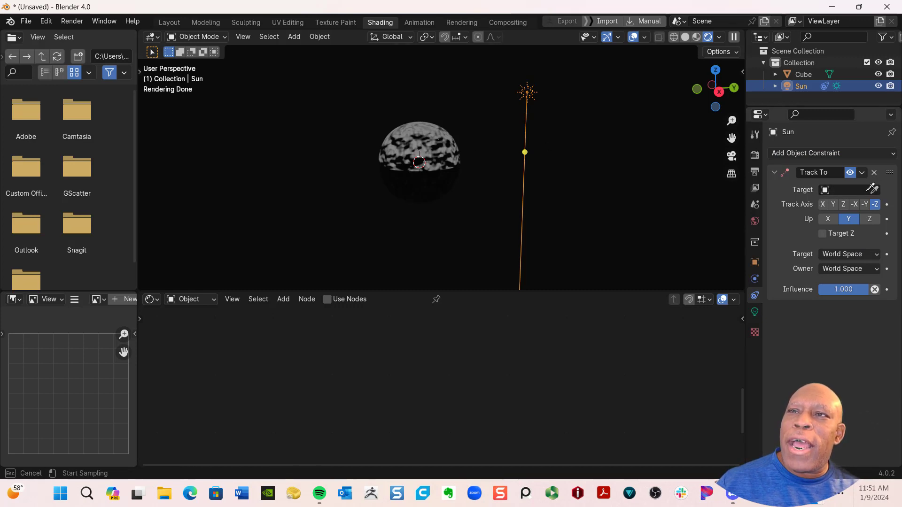
left_click(450, 150)
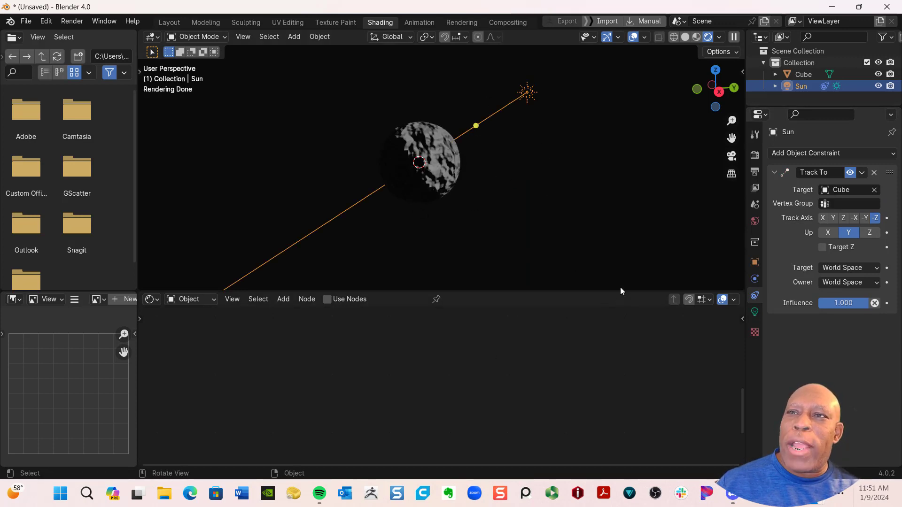
Set the Sun light's strength to 8
left_click(754, 312)
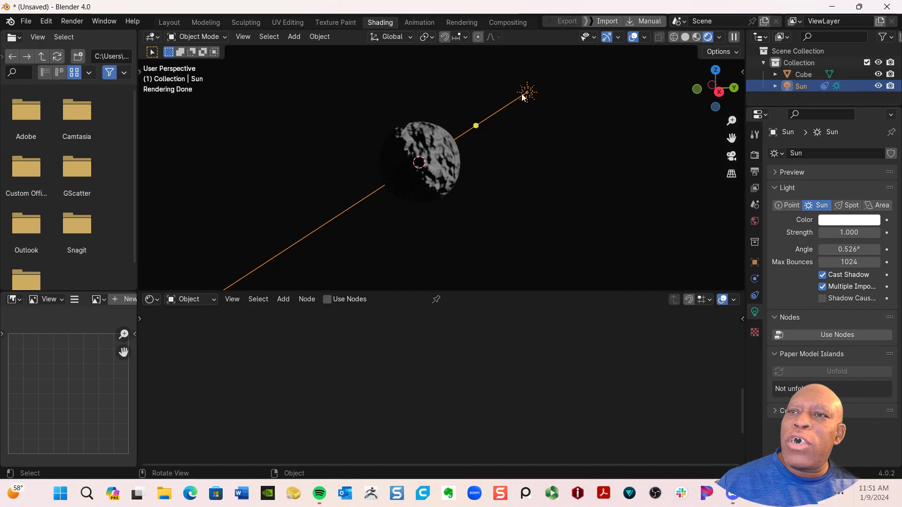
left_click(753, 313)
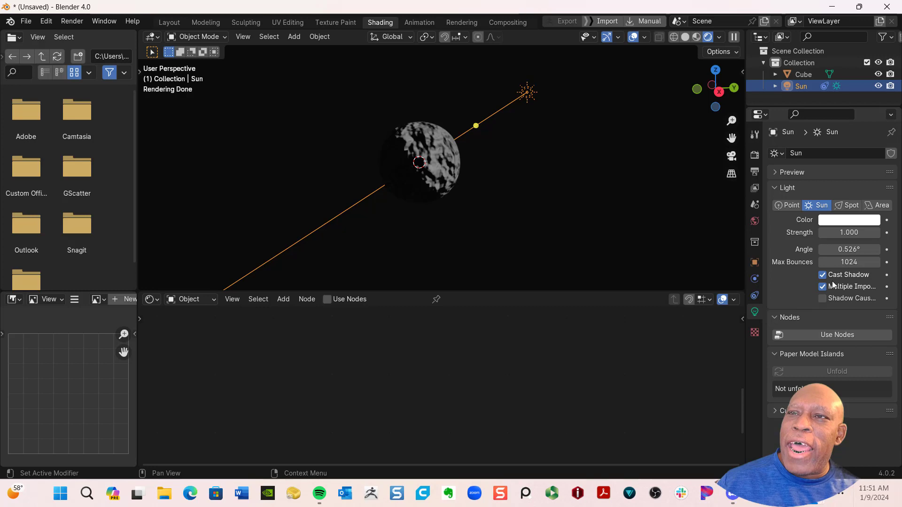
left_click(846, 233)
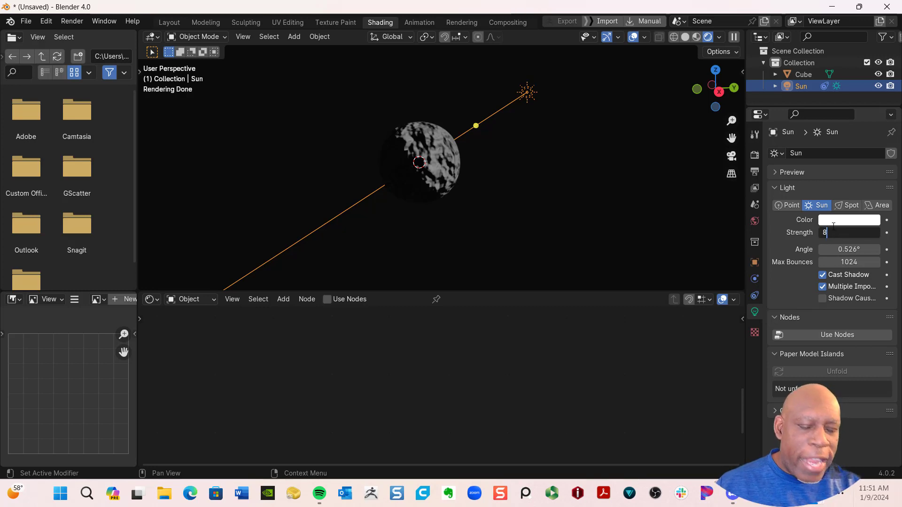
key("Return")
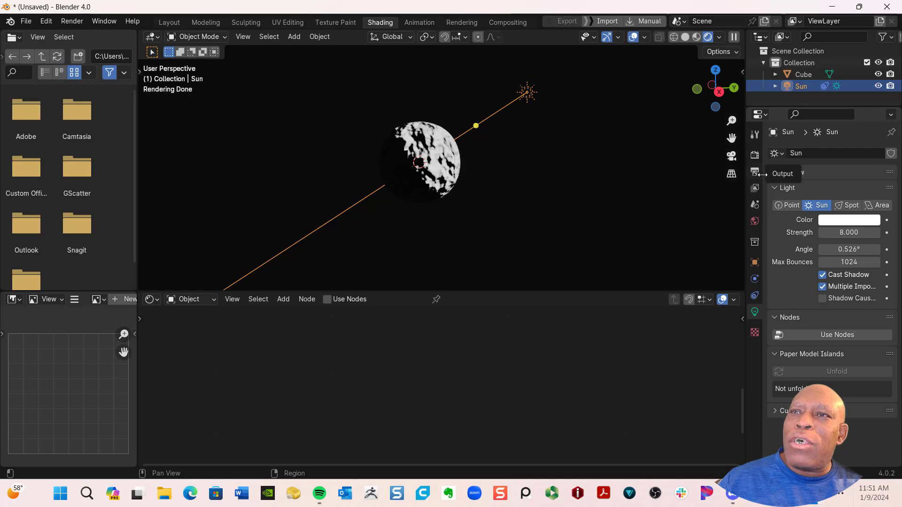
Lighten the World background color to a medium-dark gray
left_click(755, 222)
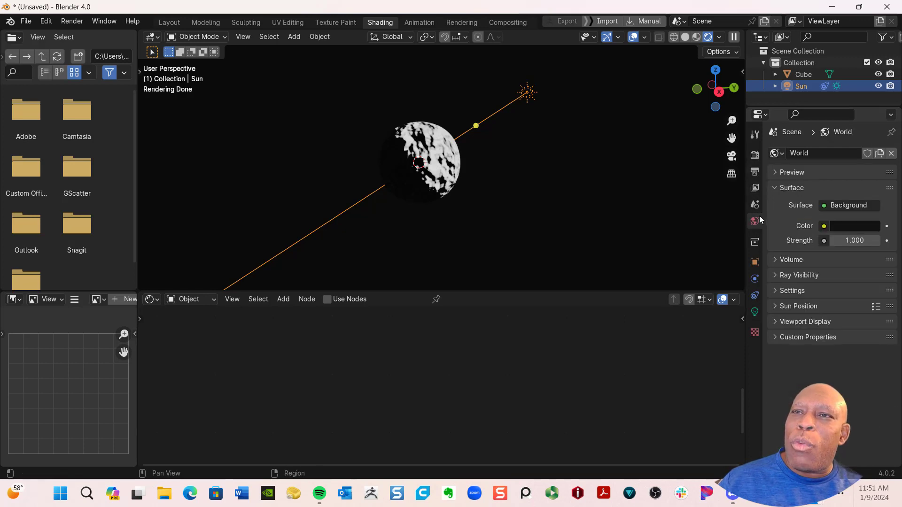
left_click(844, 227)
left_click_drag(872, 137, 871, 113)
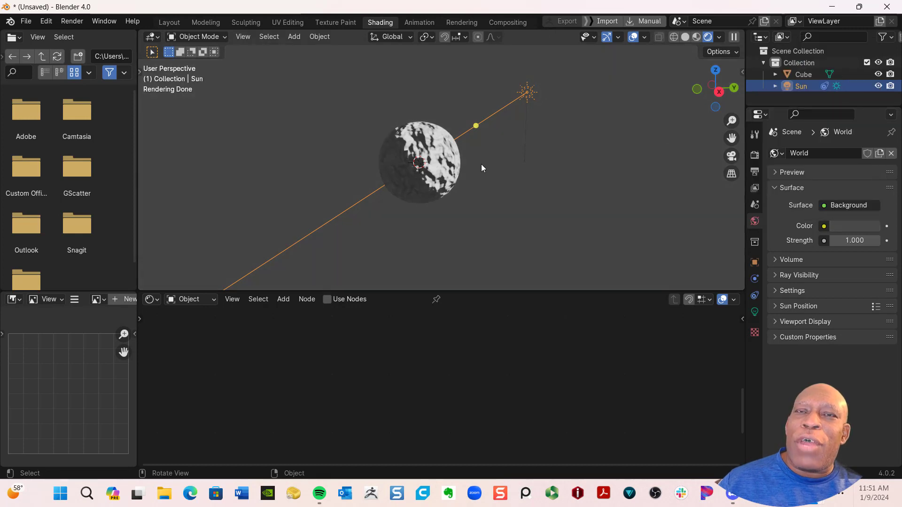
Reposition the Sun with the Move tool, raising it along the Z axis to shine on the sphere from above and the side
mouse_move(470, 173)
middle_mouse_down()
mouse_move(441, 162)
mouse_move(426, 191)
mouse_move(429, 183)
mouse_move(438, 219)
mouse_move(441, 185)
mouse_move(470, 136)
mouse_move(467, 156)
middle_mouse_up()
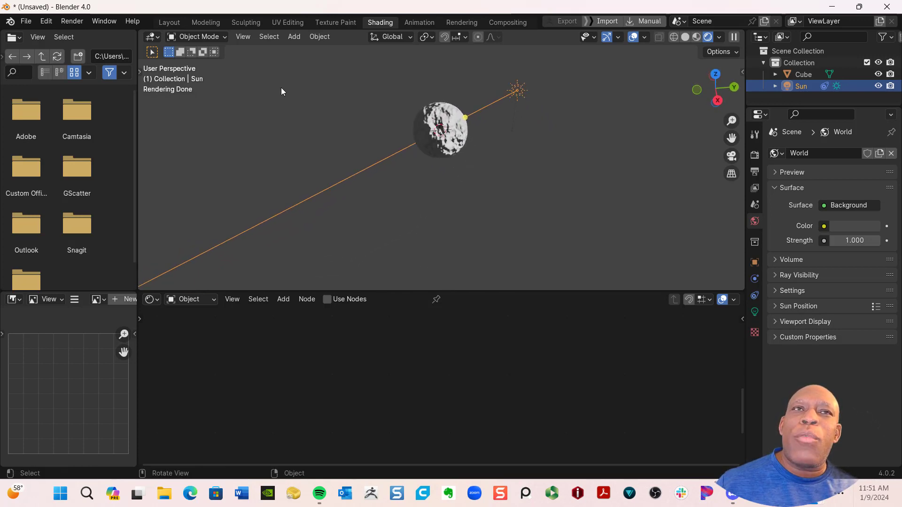
left_click_drag(139, 70, 164, 96)
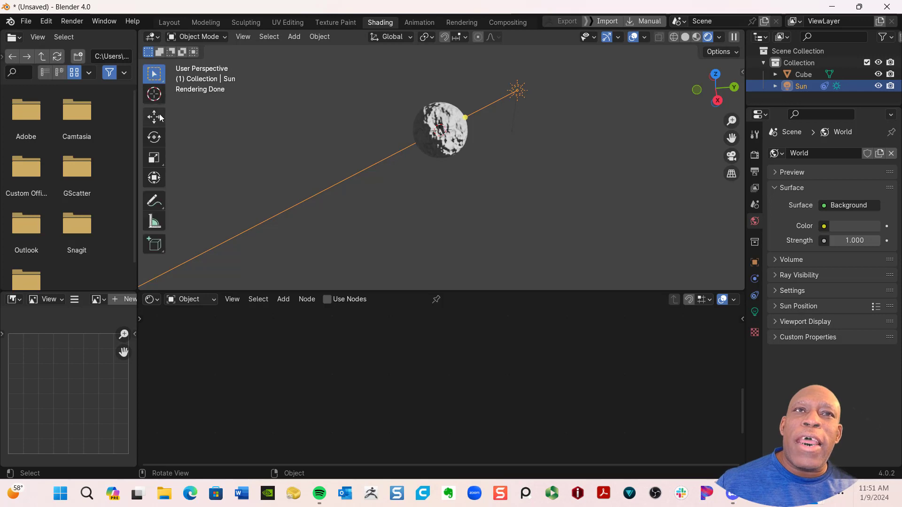
left_click(160, 114)
left_click_drag(525, 117, 519, 168)
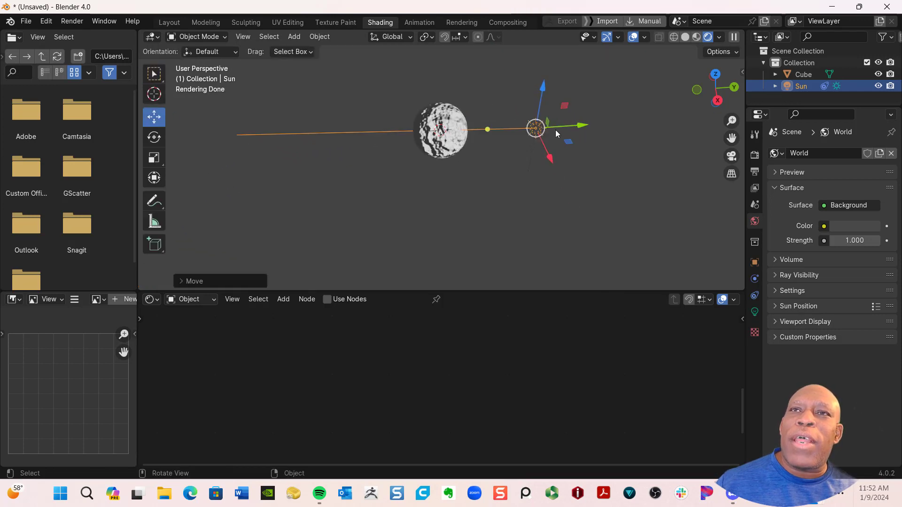
middle_click_drag(520, 184, 510, 129)
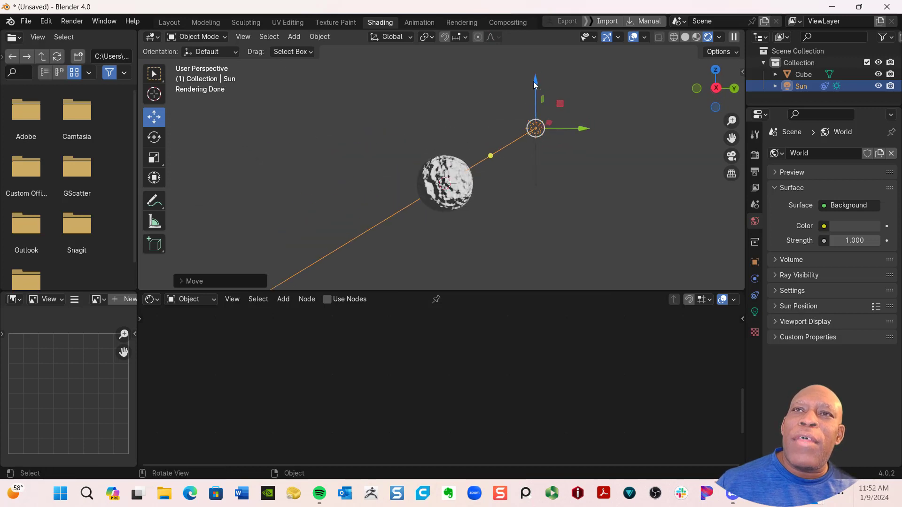
left_click_drag(533, 83, 488, 224)
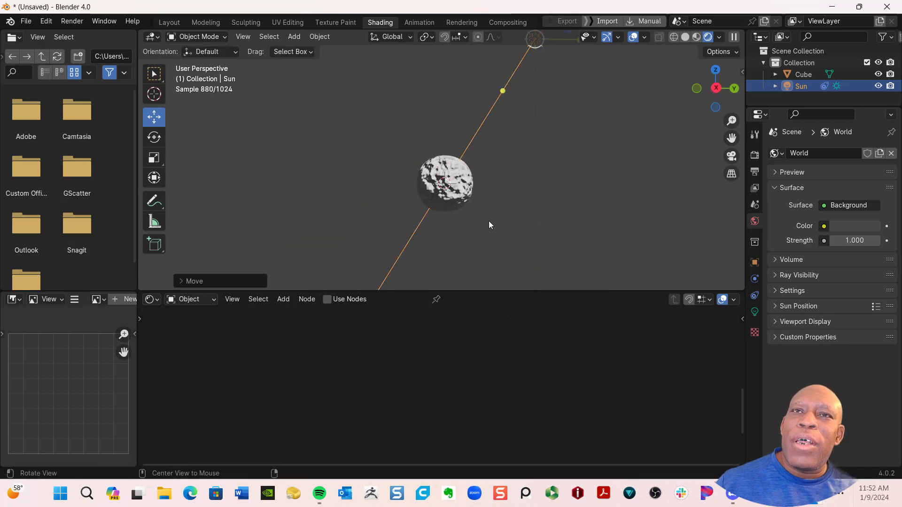
middle_click_drag(489, 224, 492, 275)
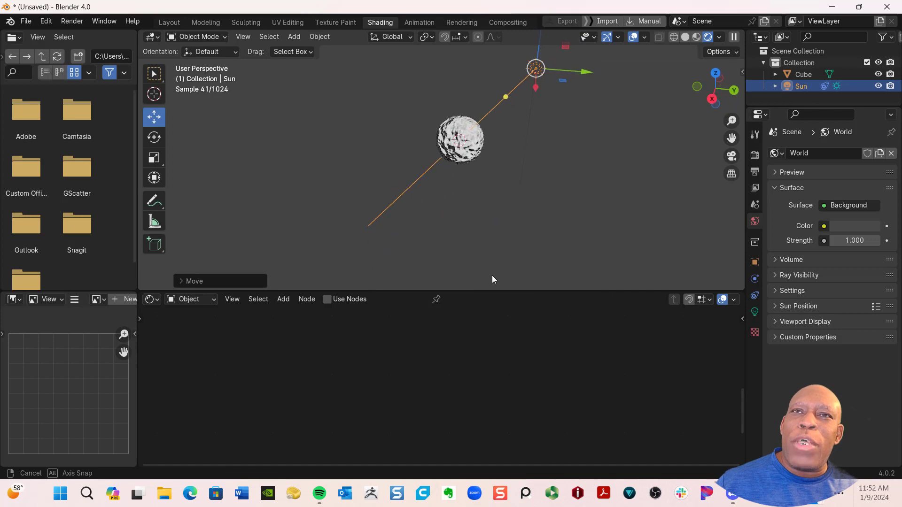
Set the surface displacement method of the Cube's Mountains material to Displacement and Bump
scroll(499, 131, "up", 5)
middle_click_drag(491, 143, 468, 145, "shift")
left_click(462, 188)
scroll(444, 187, "up", 2)
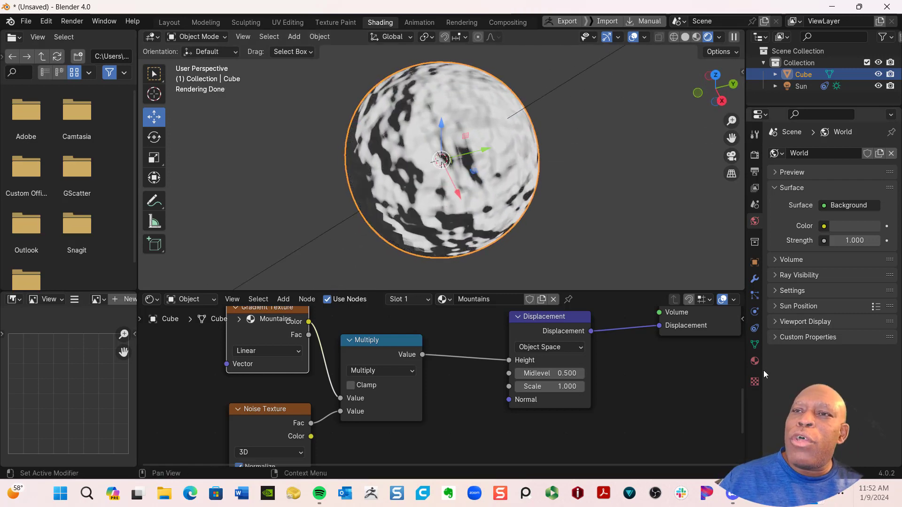
left_click(755, 361)
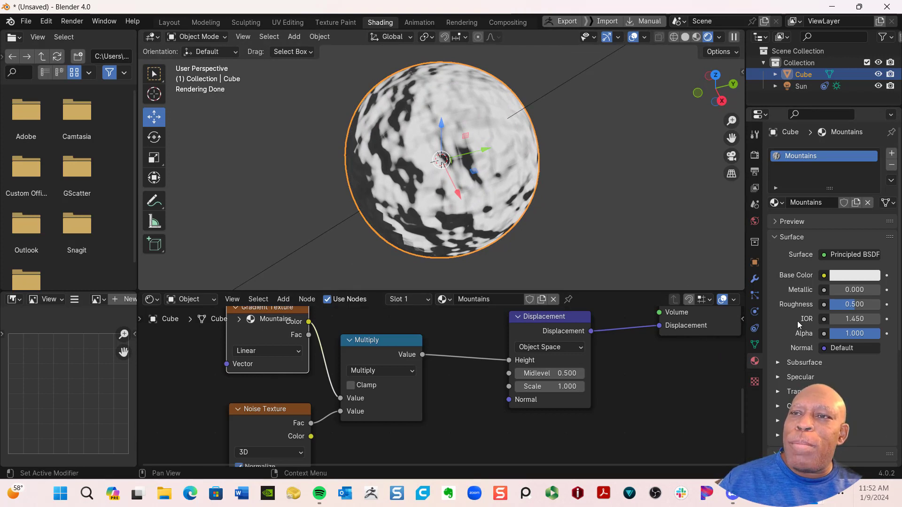
scroll(841, 371, "down", 5)
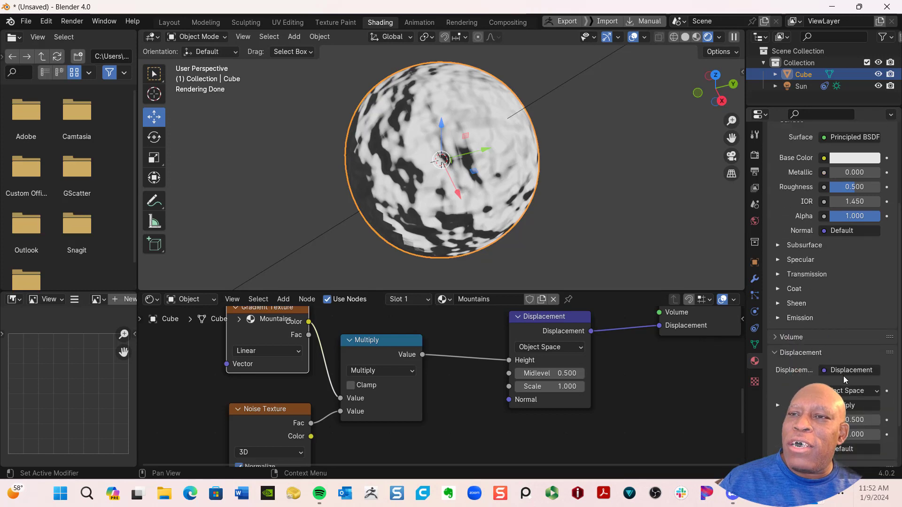
scroll(843, 376, "down", 2)
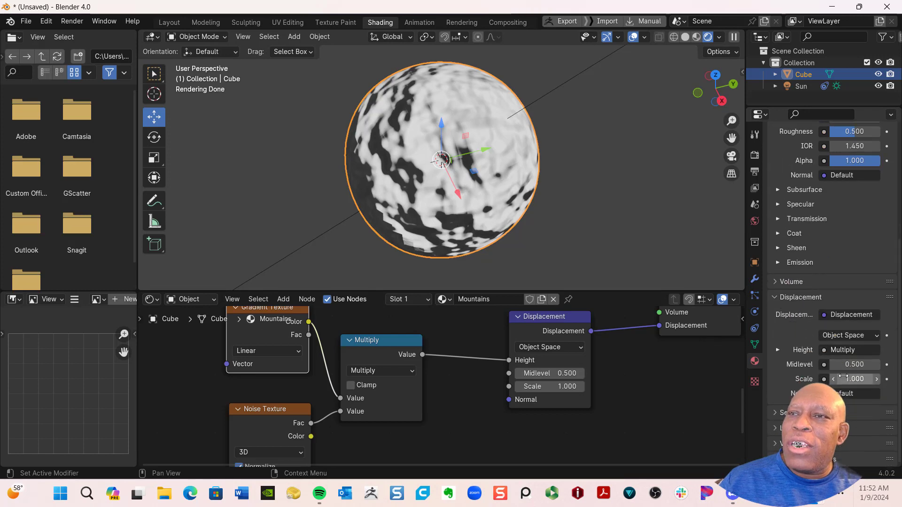
left_click(841, 315)
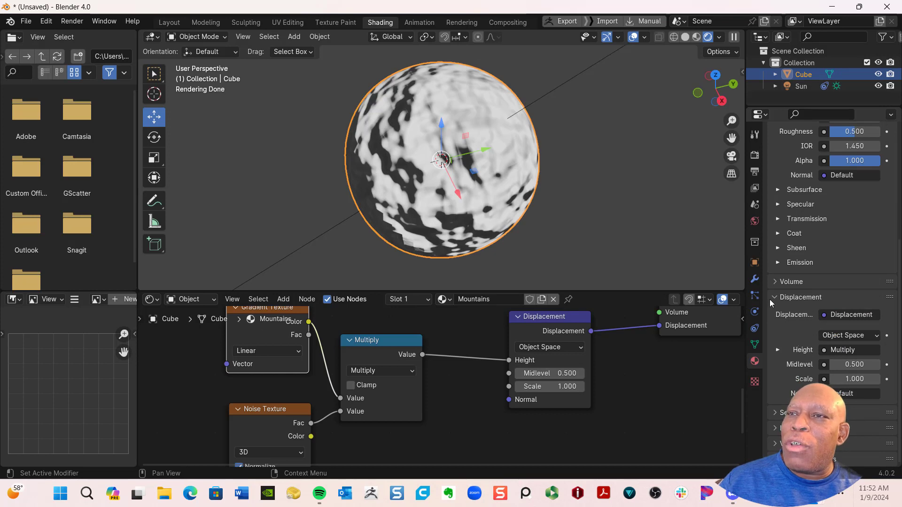
left_click(775, 412)
scroll(798, 404, "down", 5)
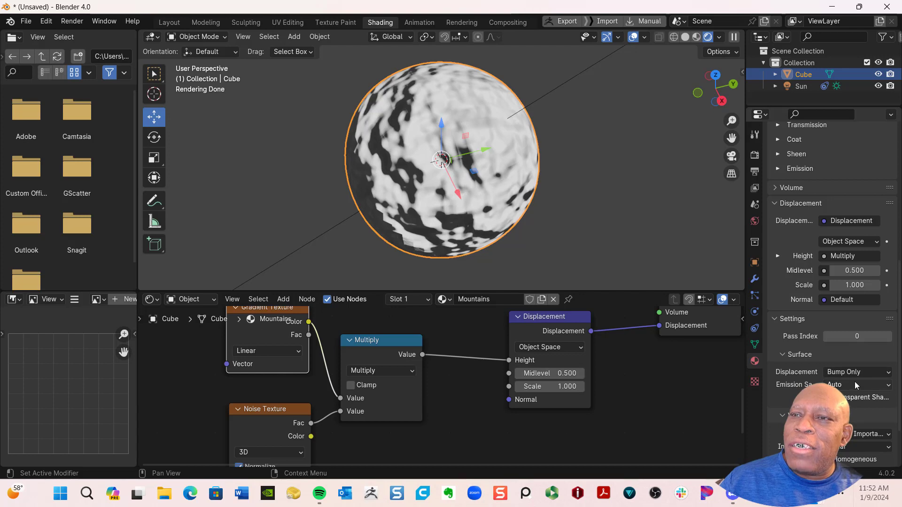
left_click(885, 373)
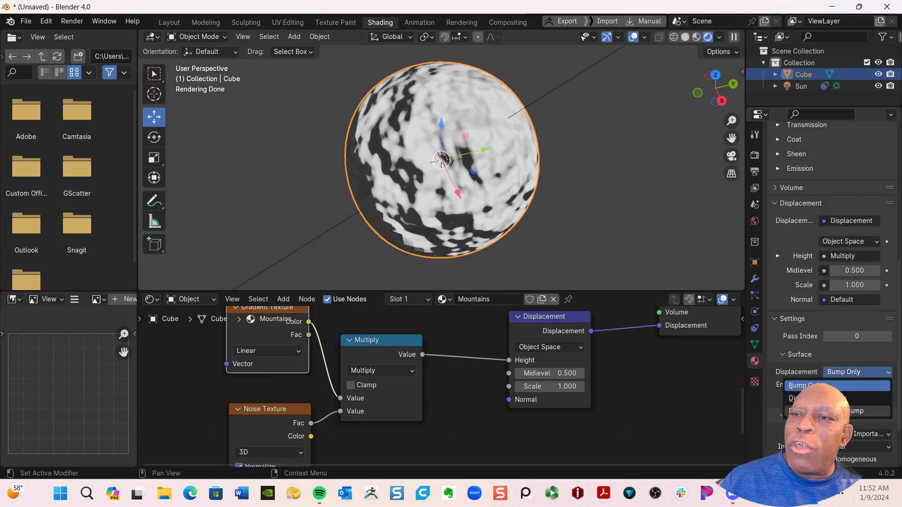
left_click(869, 411)
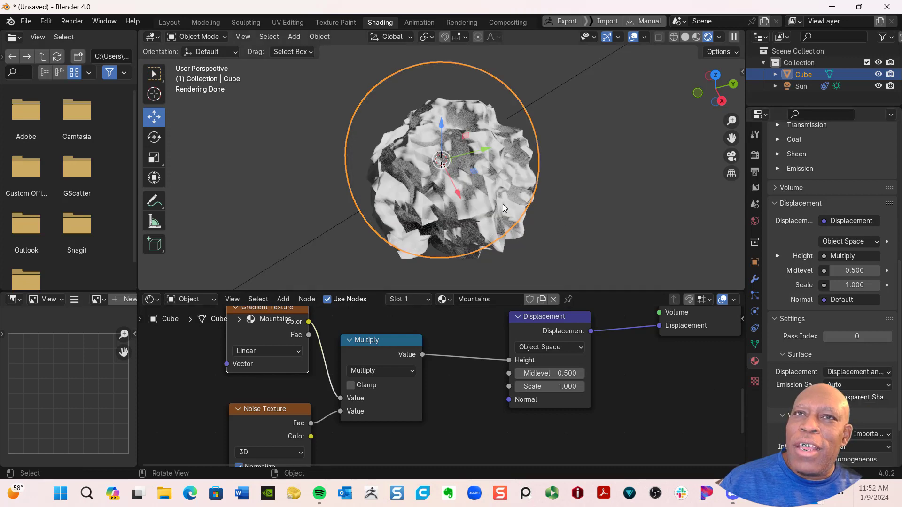
Enlarge the node editor and reposition the Gradient Texture node to leave space before its Vector input
middle_click_drag(497, 247, 500, 209)
scroll(500, 210, "down", 3)
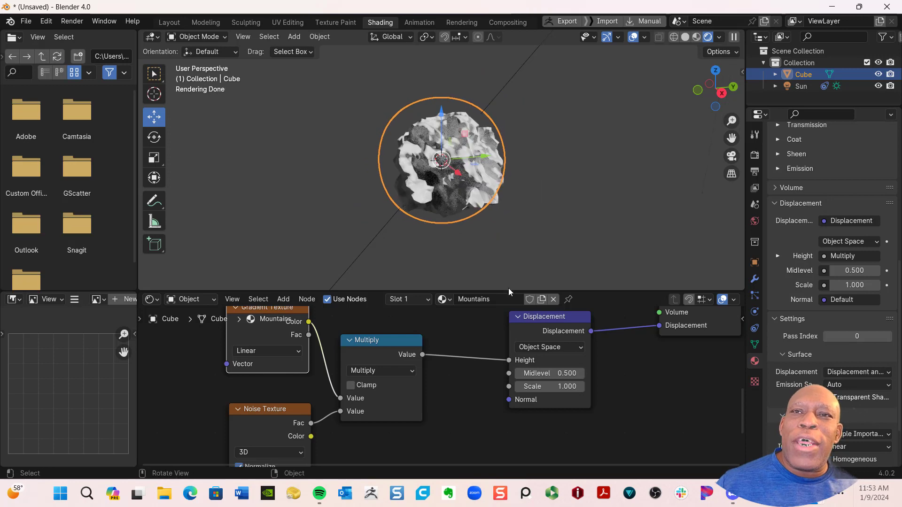
left_click_drag(508, 291, 537, 184)
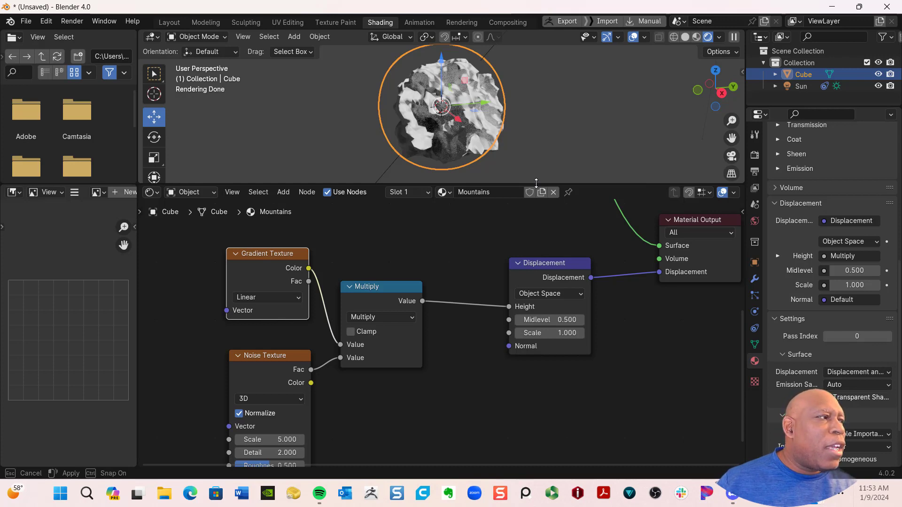
left_click_drag(536, 183, 535, 182)
middle_click_drag(359, 258, 565, 300)
middle_click_drag(502, 298, 441, 284)
left_click_drag(435, 285, 413, 267)
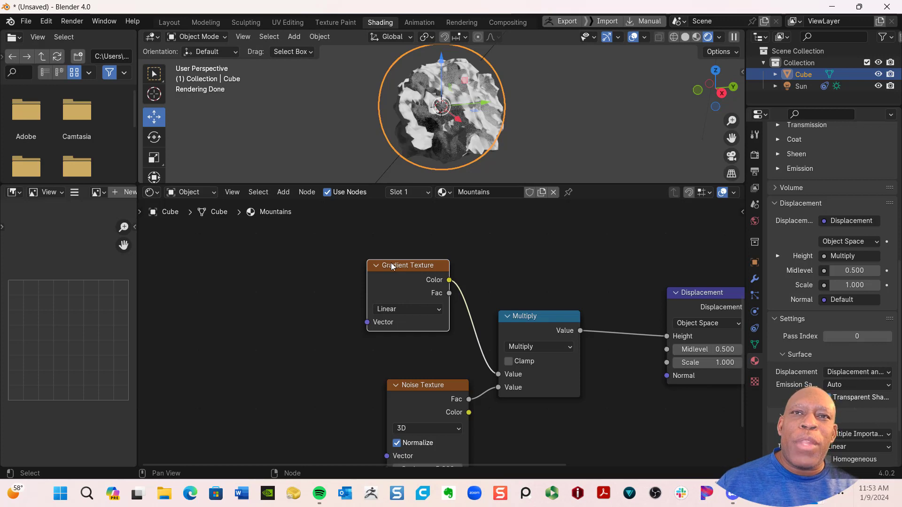
mouse_move(392, 267)
left_mouse_down()
mouse_move(384, 252)
mouse_move(404, 250)
mouse_move(387, 263)
mouse_move(382, 246)
mouse_move(373, 250)
mouse_move(388, 240)
mouse_move(397, 269)
left_mouse_up()
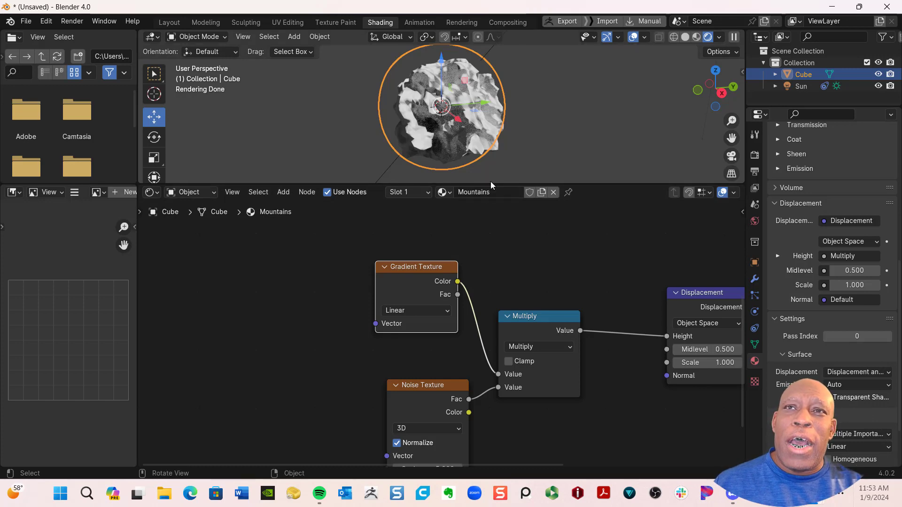
left_click_drag(490, 183, 493, 197)
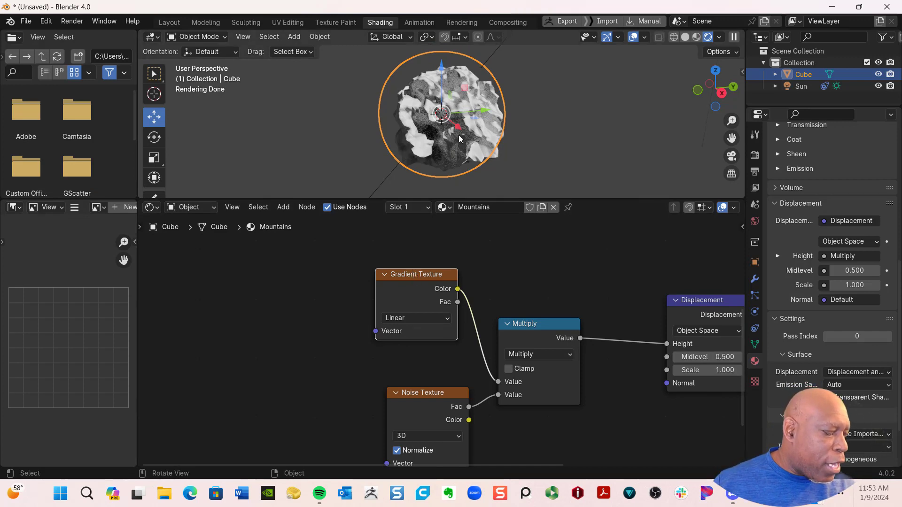
Add a sphere-shaped Empty around the displaced cube sphere
key("shift+a")
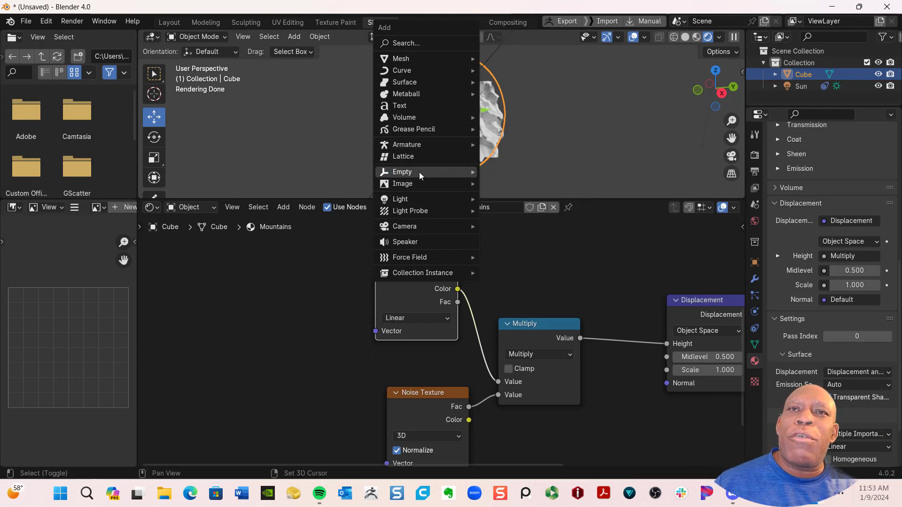
mouse_move(407, 173)
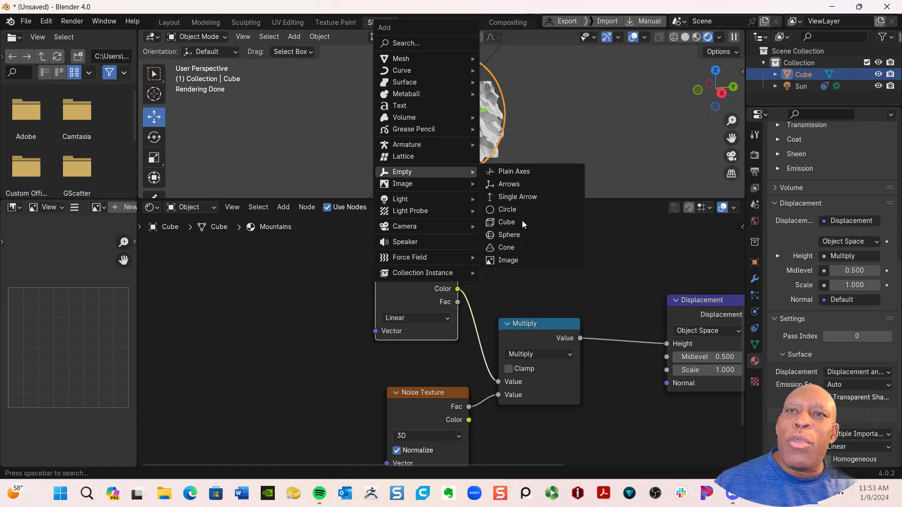
left_click(515, 235)
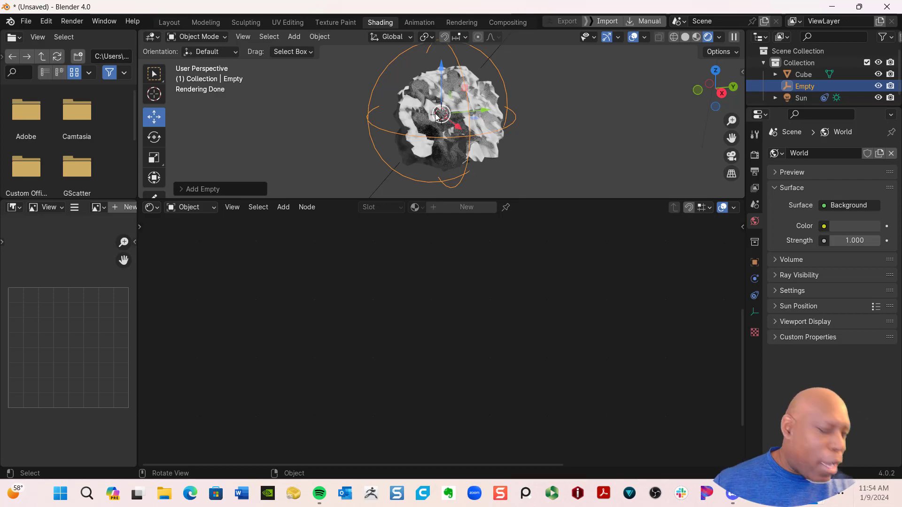
middle_click_drag(510, 131, 444, 108)
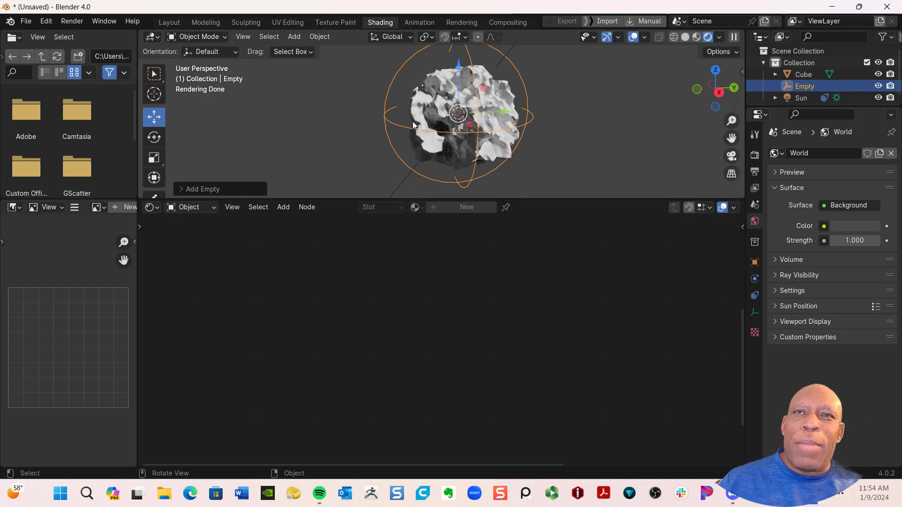
Add Texture Coordinate and Mapping nodes to the Gradient Texture, and choose the Empty as the Texture Coordinate object
left_click(424, 97)
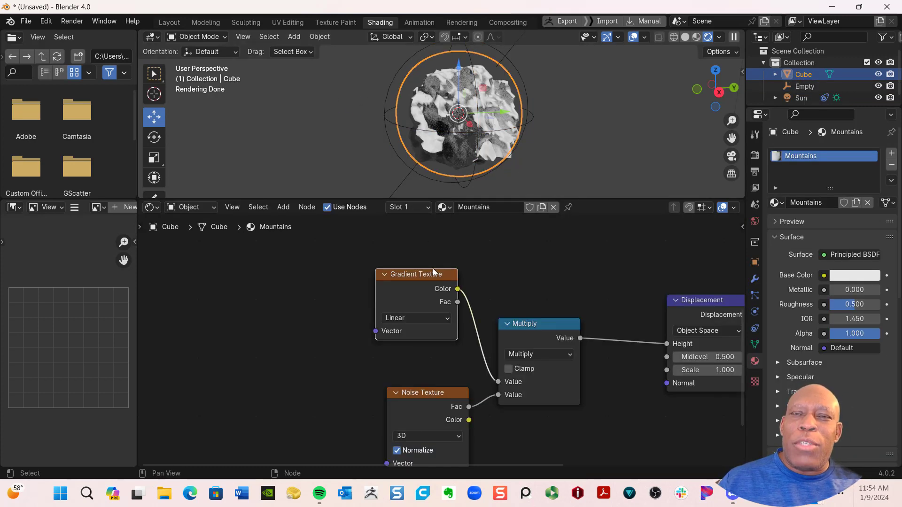
left_click_drag(428, 274, 413, 258)
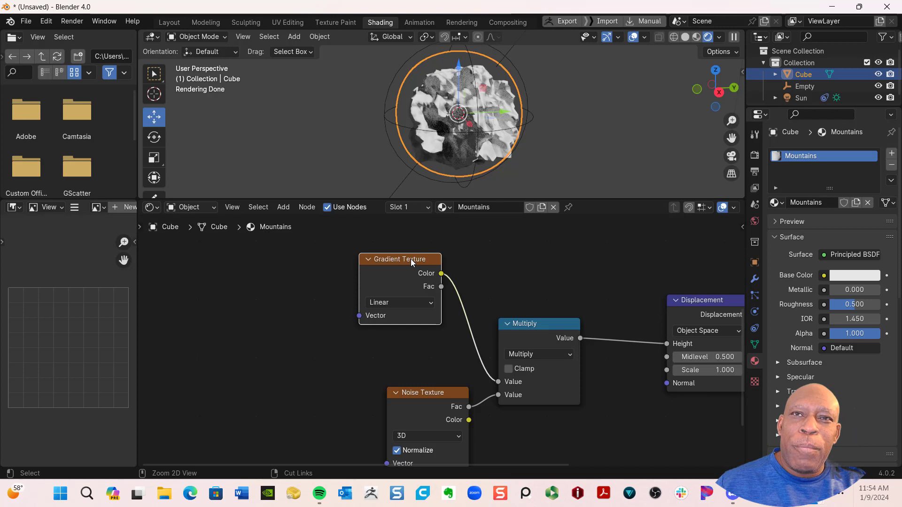
key("ctrl+t")
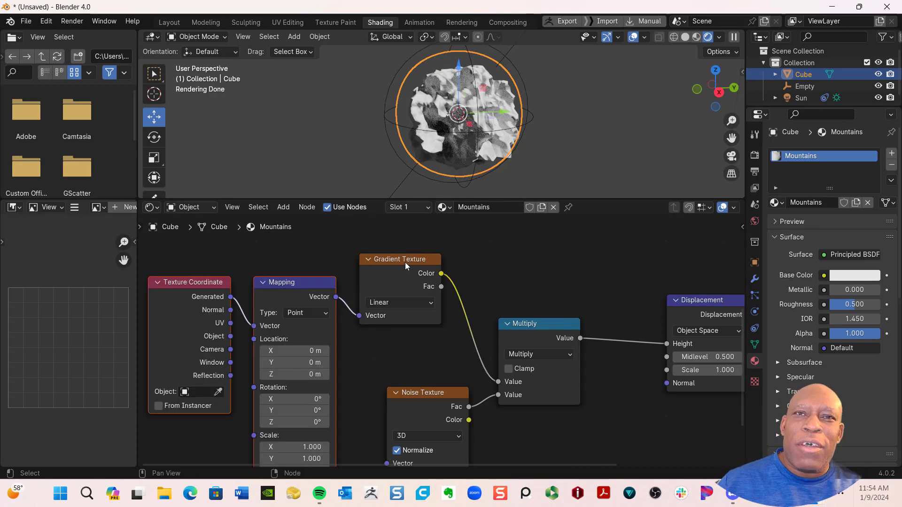
left_click_drag(221, 263, 279, 249)
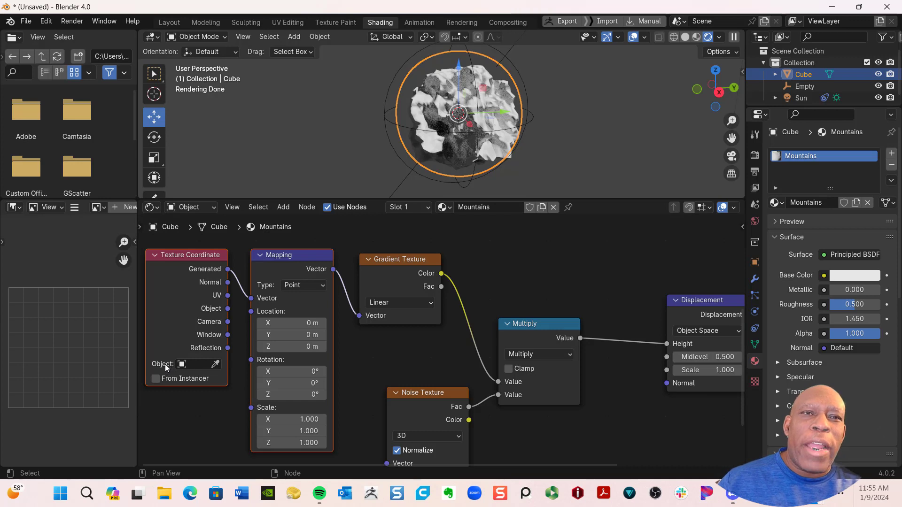
left_click(199, 363)
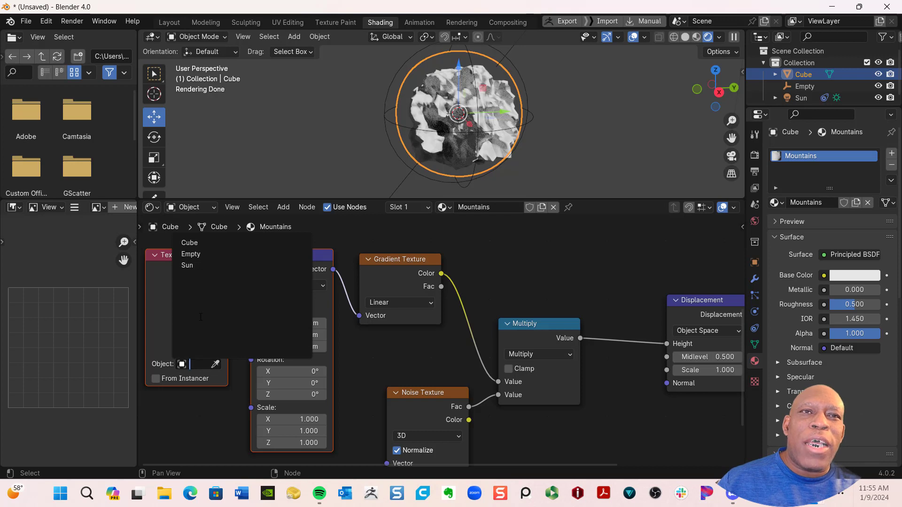
left_click(202, 254)
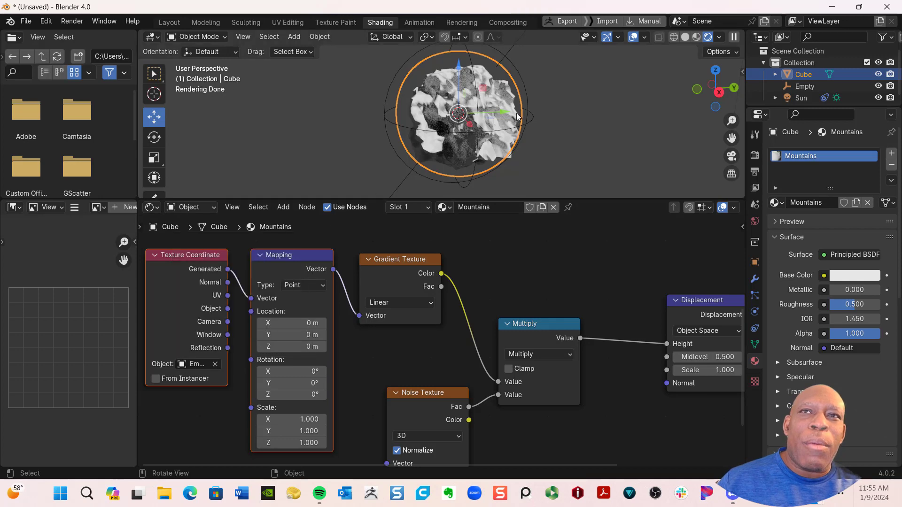
Move the Empty along the Y axis off the sphere's center and partway back to test its effect on the displacement
left_click(805, 86)
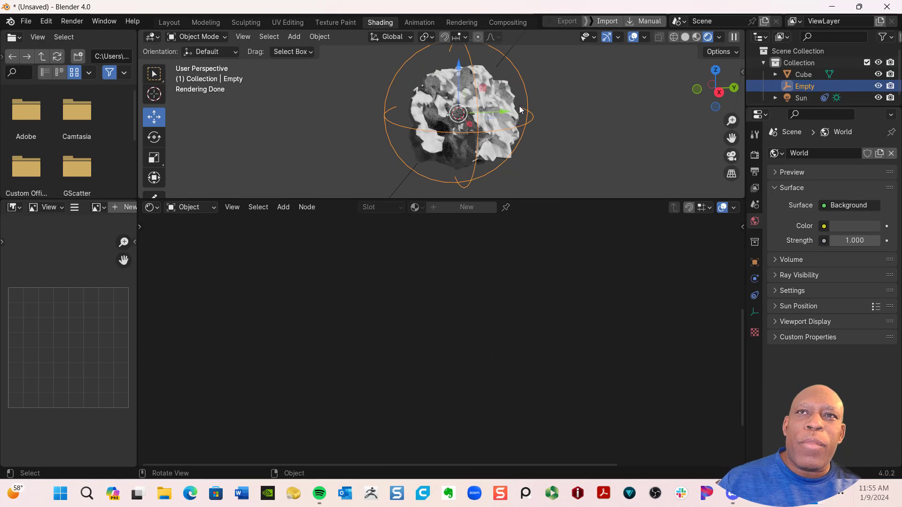
left_click_drag(497, 109, 453, 114)
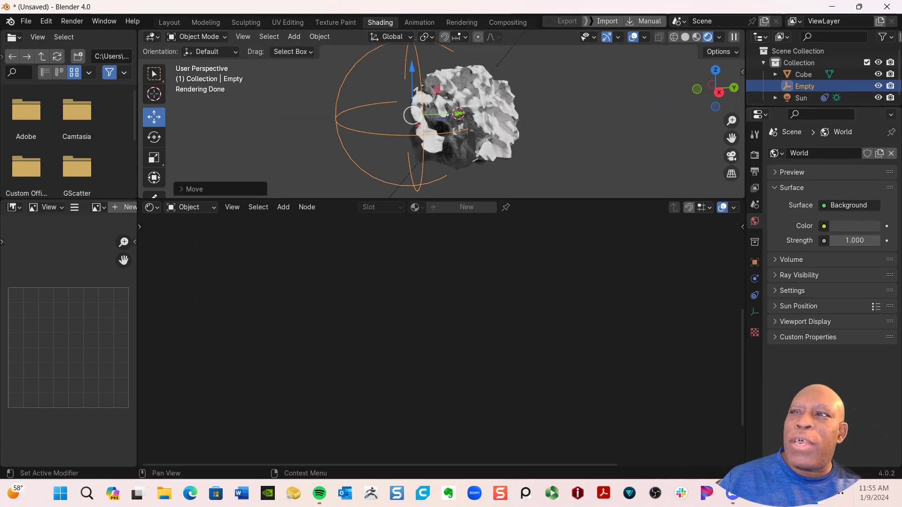
left_click(488, 127)
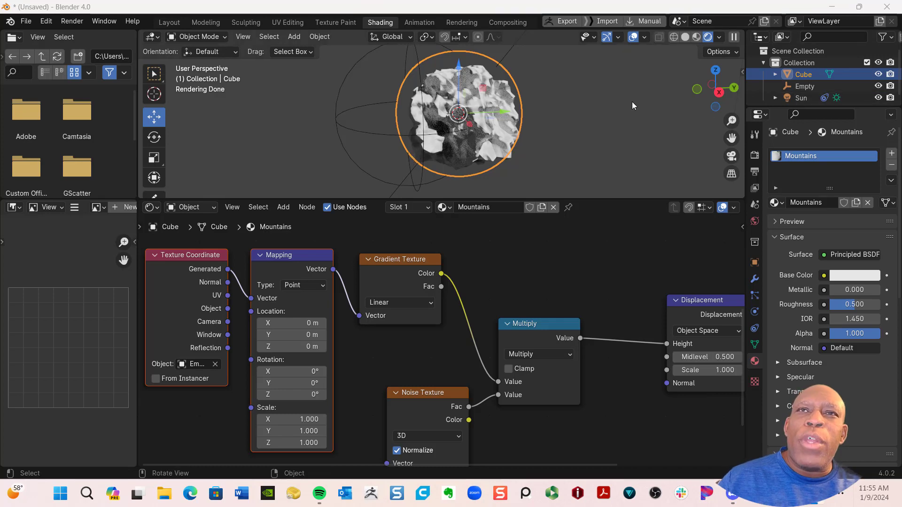
left_click(811, 88)
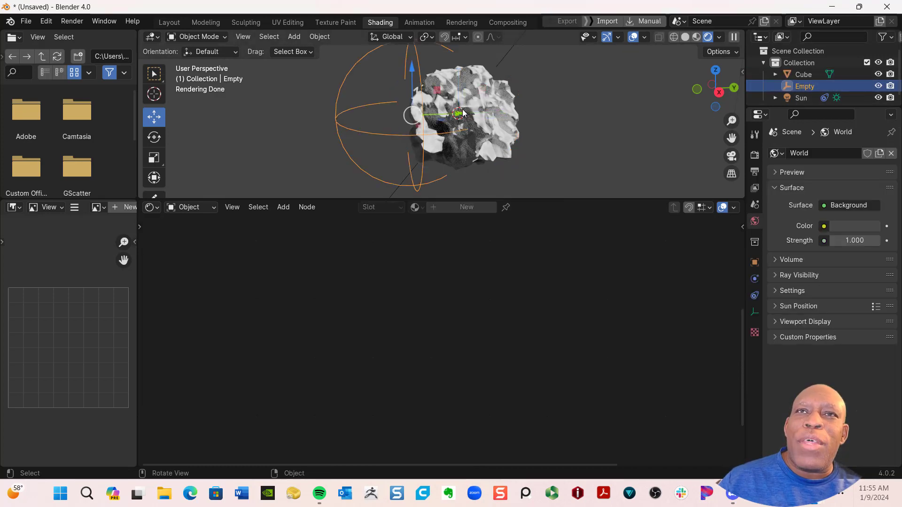
mouse_move(463, 112)
left_mouse_down()
mouse_move(413, 117)
mouse_move(681, 144)
mouse_move(350, 150)
mouse_move(486, 148)
mouse_move(408, 145)
mouse_move(461, 155)
mouse_move(479, 118)
left_mouse_up()
left_click(486, 106)
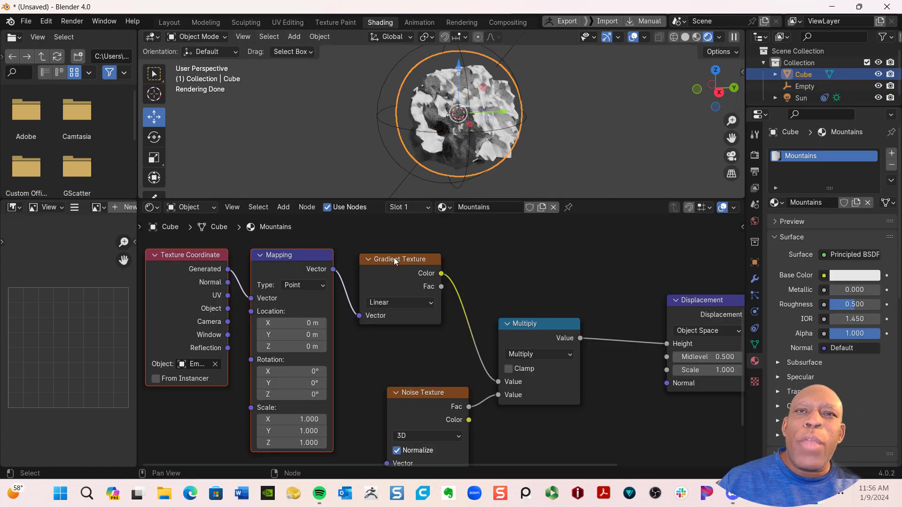
Shift the Gradient Texture node away from the Mapping node and set its gradient type to Spherical
left_click_drag(393, 257, 414, 264)
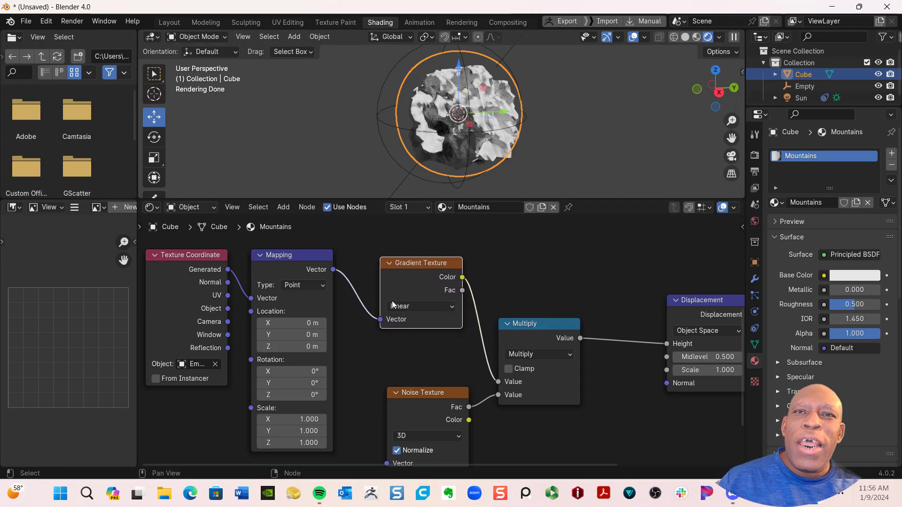
left_click(452, 307)
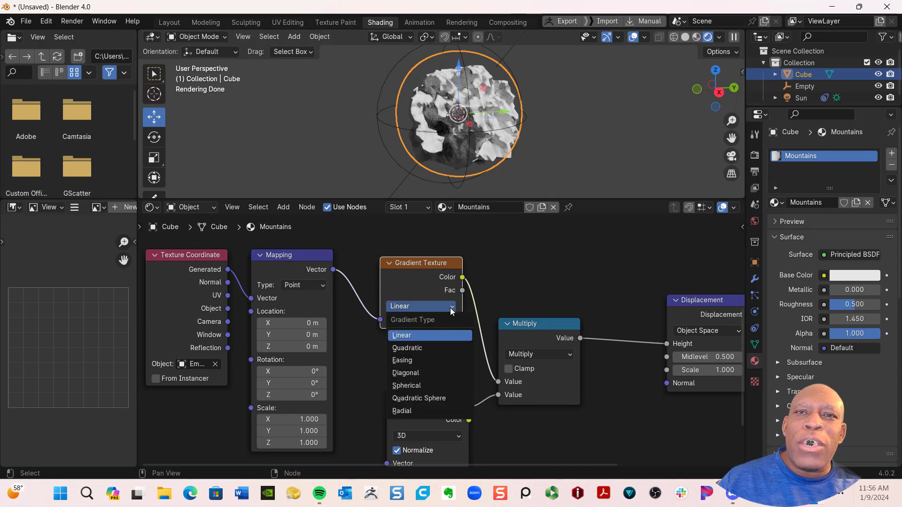
left_click(415, 386)
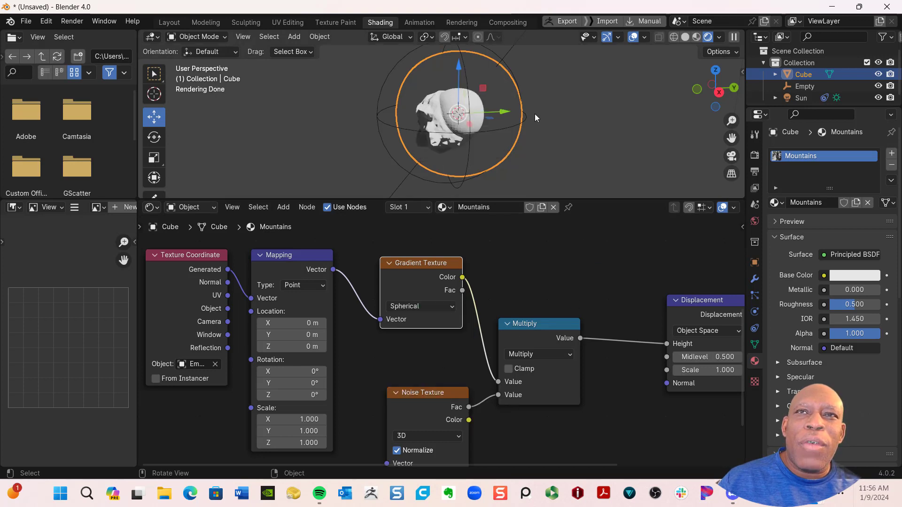
Shift the Empty along the Y axis to test its effect with the spherical gradient
left_click(813, 84)
mouse_move(498, 111)
left_mouse_down()
mouse_move(492, 128)
mouse_move(559, 132)
mouse_move(487, 140)
left_mouse_up()
middle_click_drag(567, 141, 592, 139)
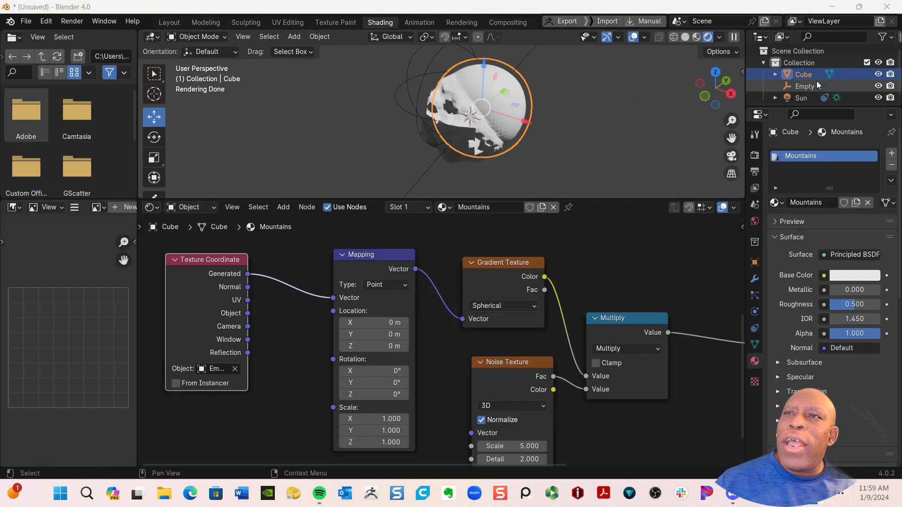
Move the Empty along the global X axis to the negative X side of the sphere and reselect the Cube
left_click(804, 86)
key("g")
key("x")
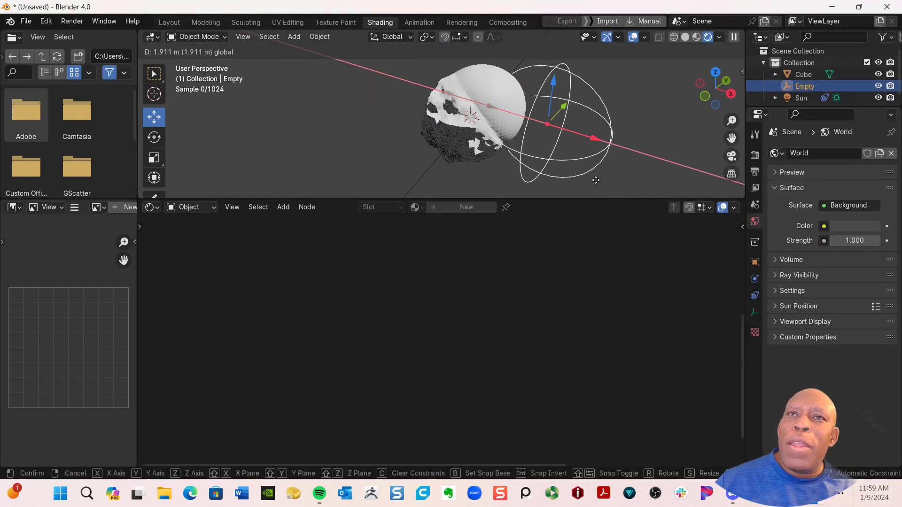
left_click(446, 134)
middle_click_drag(451, 136, 492, 157)
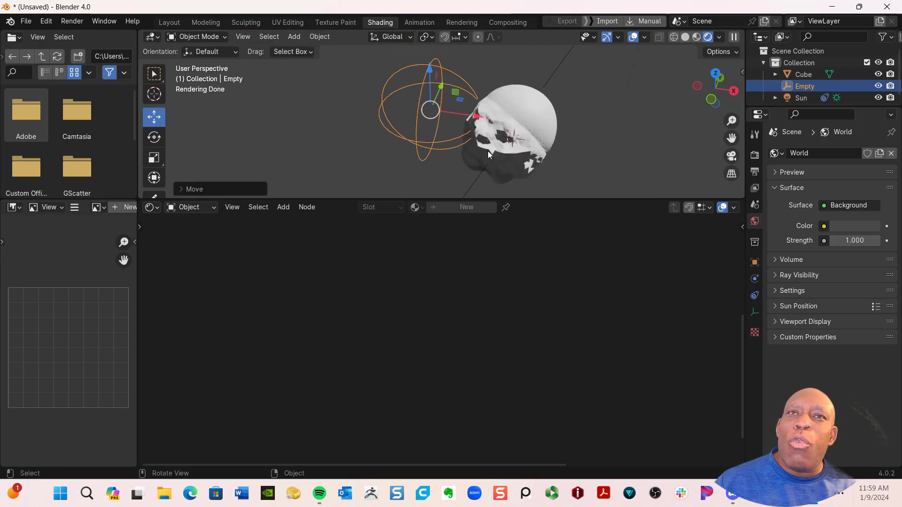
left_click(531, 140)
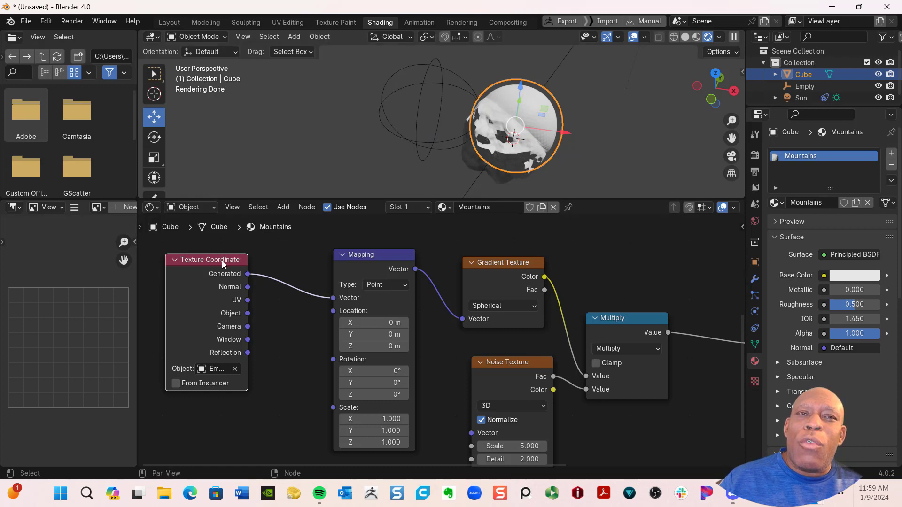
Try feeding the Mapping node from the Texture Coordinate's UV output and shift the Empty to test the displacement
left_click_drag(221, 260, 228, 258)
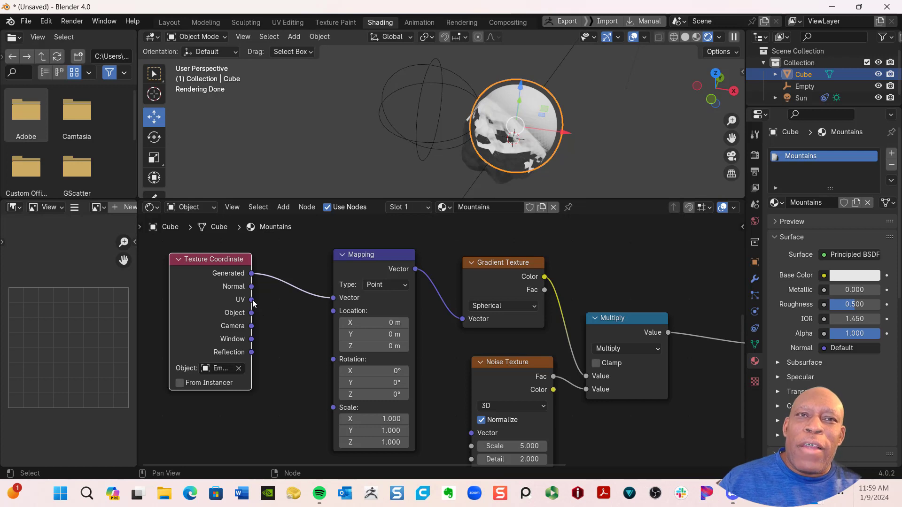
left_click_drag(251, 299, 337, 304)
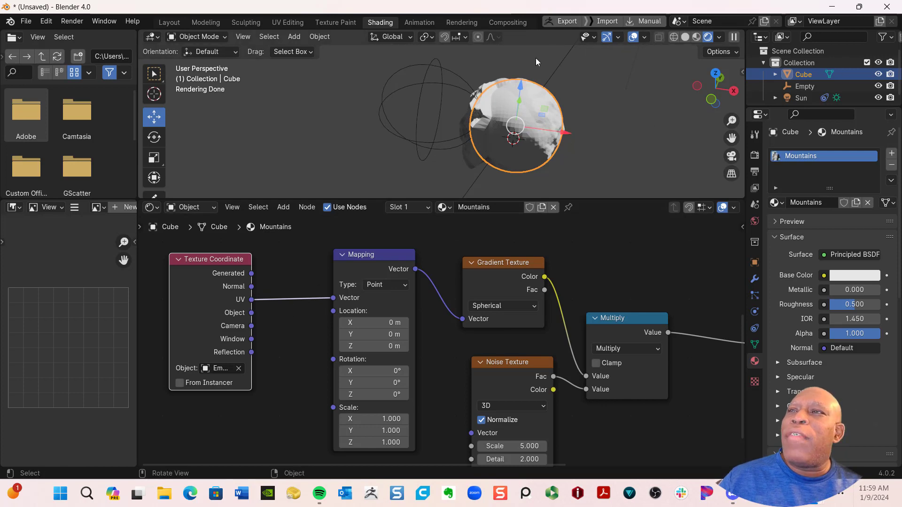
left_click(442, 94)
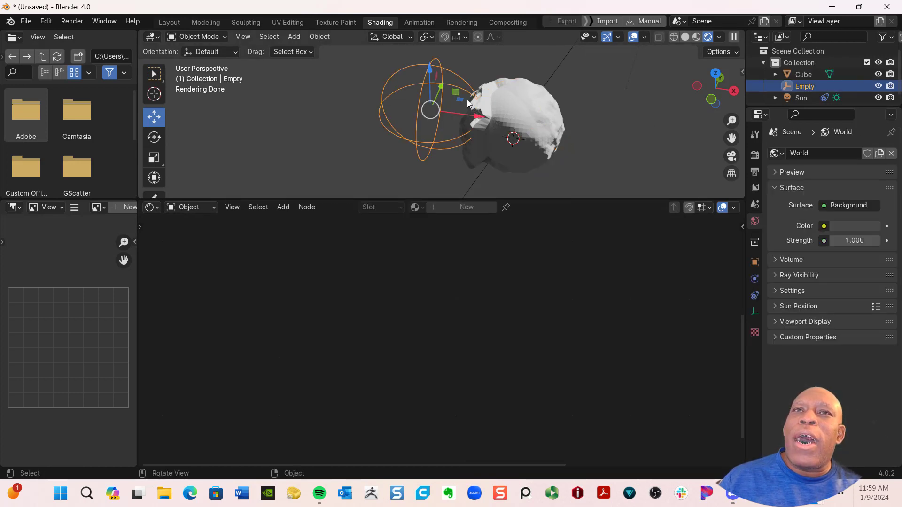
left_click_drag(476, 108, 454, 107)
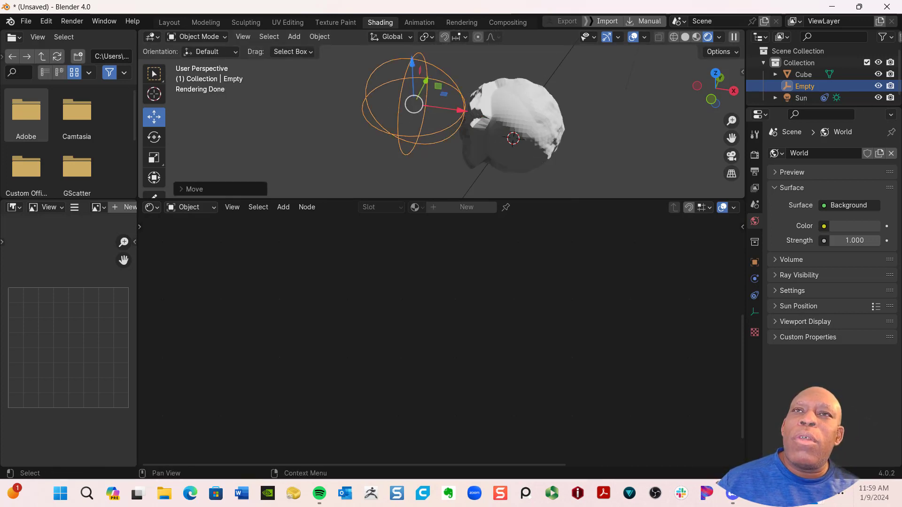
key("ctrl+z")
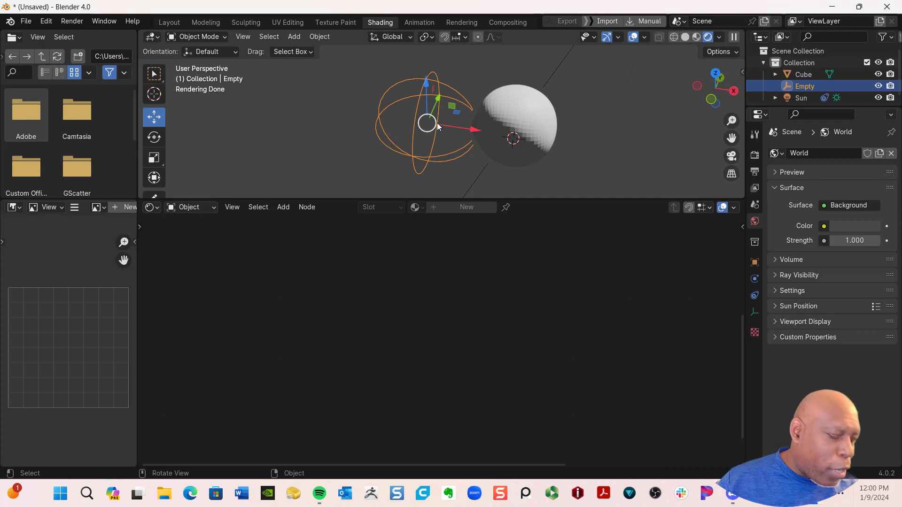
Move the Empty to the sphere's lower edge, then across the sphere to test where the displacement appears
left_click_drag(437, 126, 471, 149)
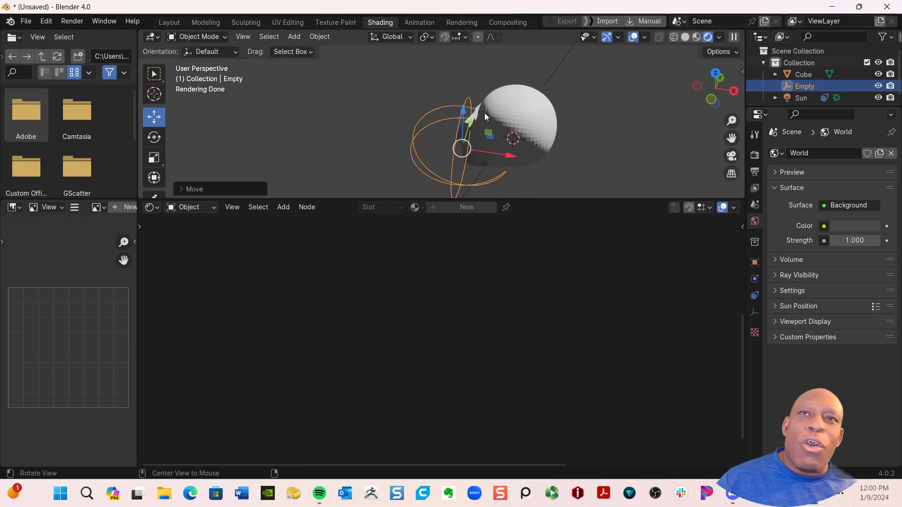
middle_click_drag(485, 116, 616, 155)
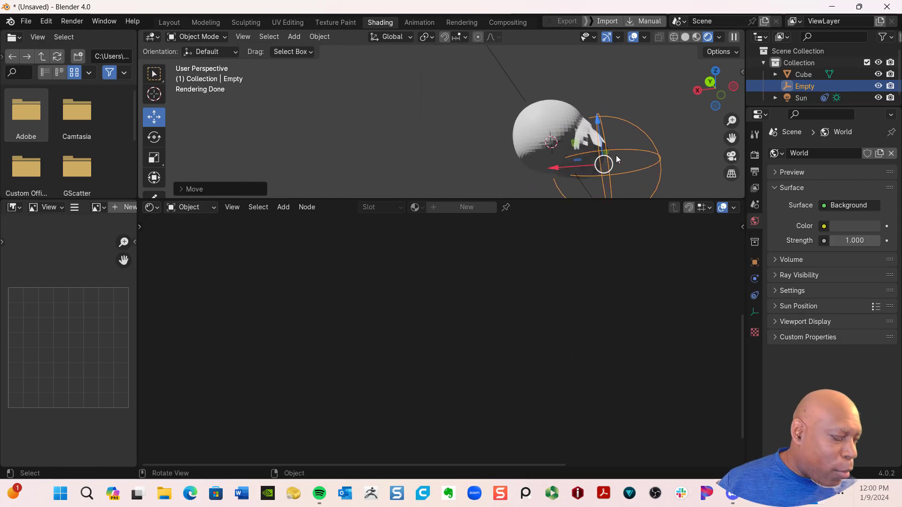
left_click_drag(607, 155, 537, 142)
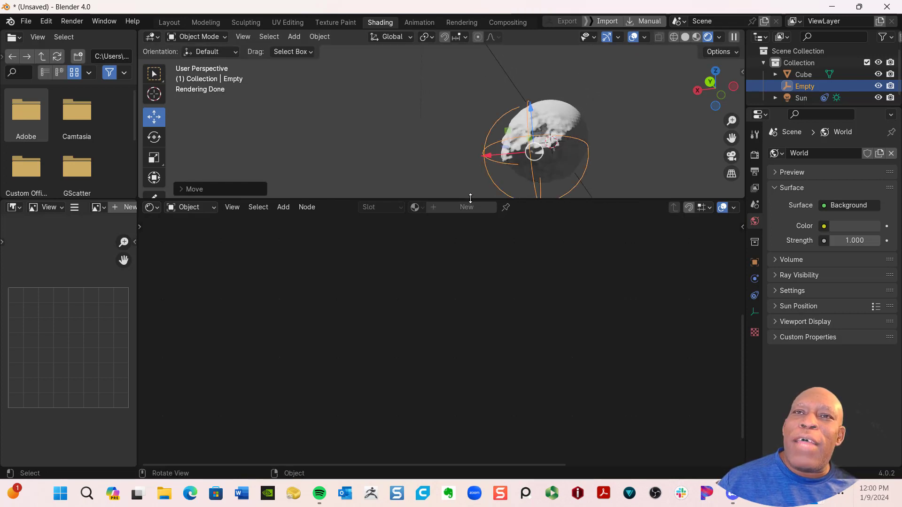
Enlarge the 3D viewport, frame the Empty and move it up toward the sphere's positive X side
left_click_drag(470, 198, 483, 384)
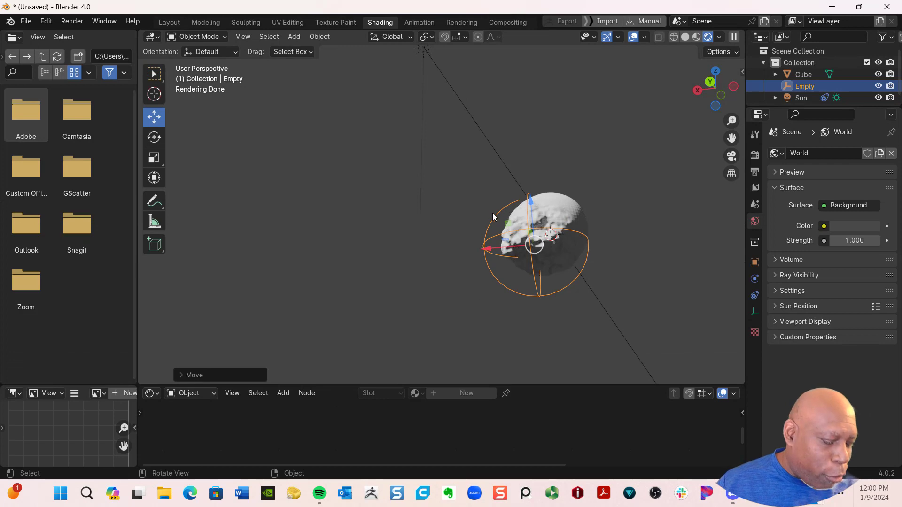
key("KP_Decimal")
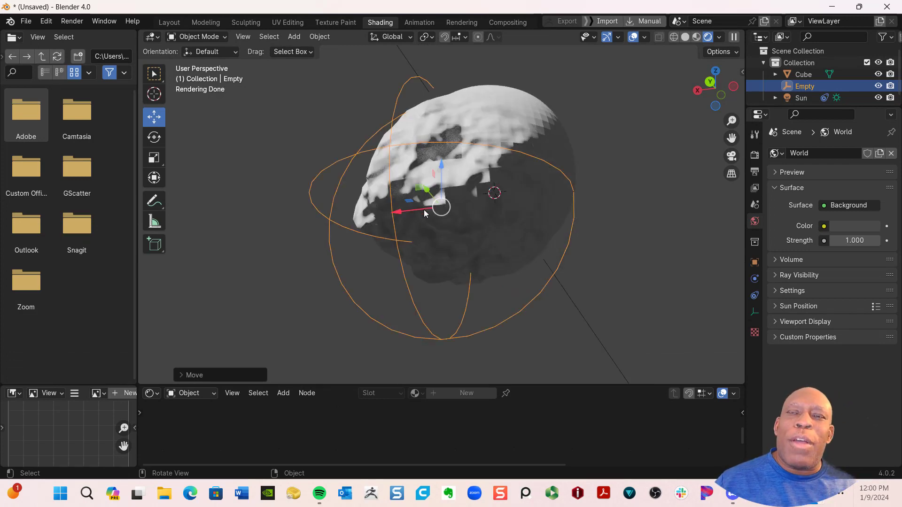
left_click_drag(441, 207, 379, 173)
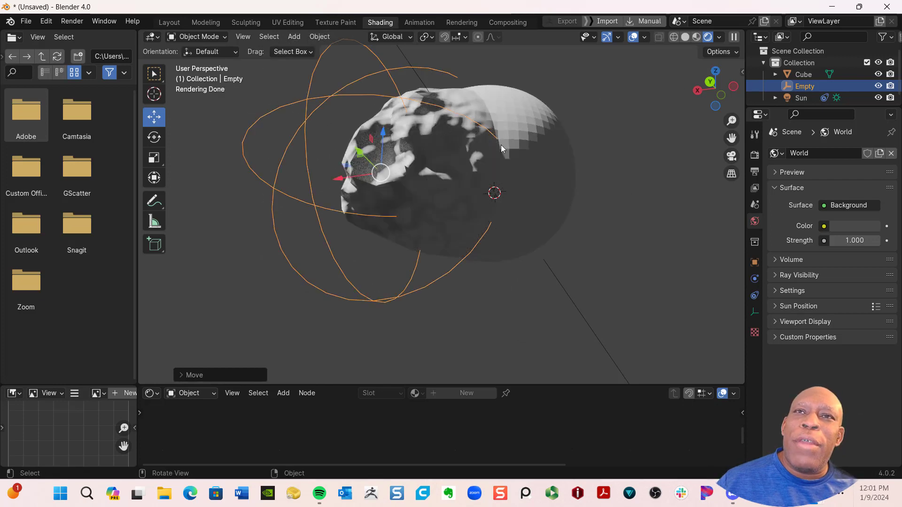
Select the Cube and set the Noise Texture's scale to 23.2
left_click(500, 213)
left_click_drag(440, 383, 494, 141)
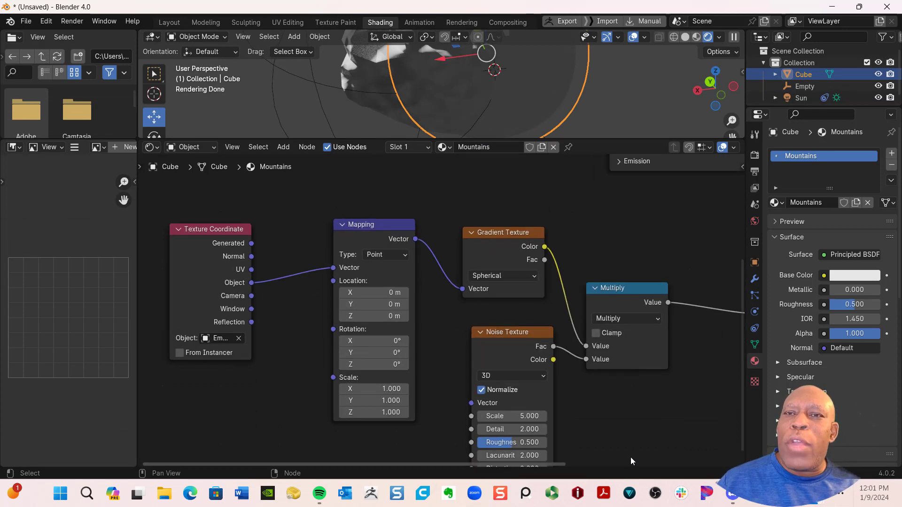
left_click_drag(506, 139, 508, 231)
middle_click_drag(518, 77, 533, 135, "ctrl")
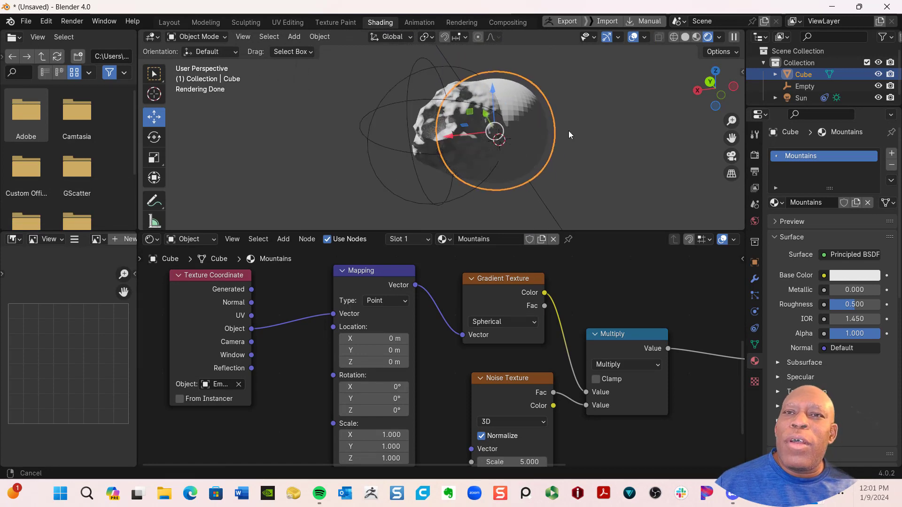
scroll(534, 365, "up", 4)
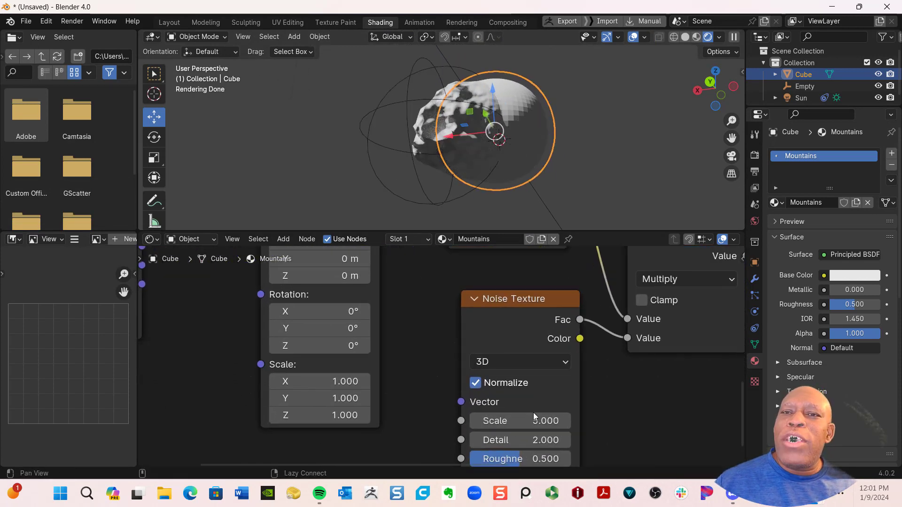
middle_click_drag(534, 412, 508, 374)
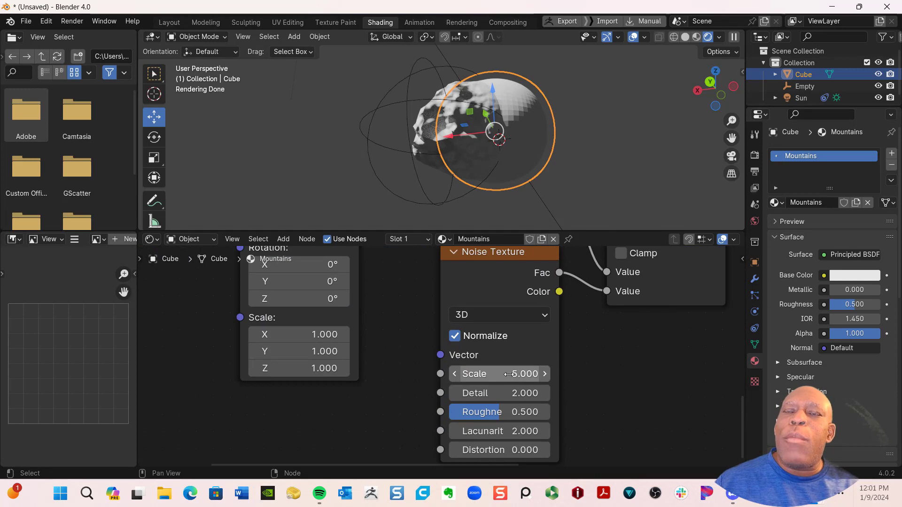
left_click_drag(508, 373, 751, 374)
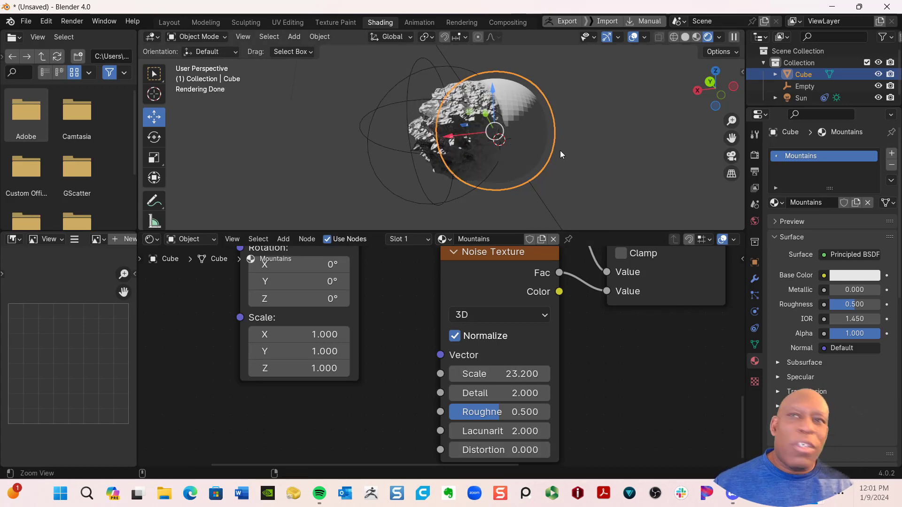
Set the Noise Texture's detail to 12.8 and its roughness to 0.56
scroll(559, 150, "up", 4)
middle_click_drag(546, 131, 579, 202)
left_click_drag(510, 396, 554, 396)
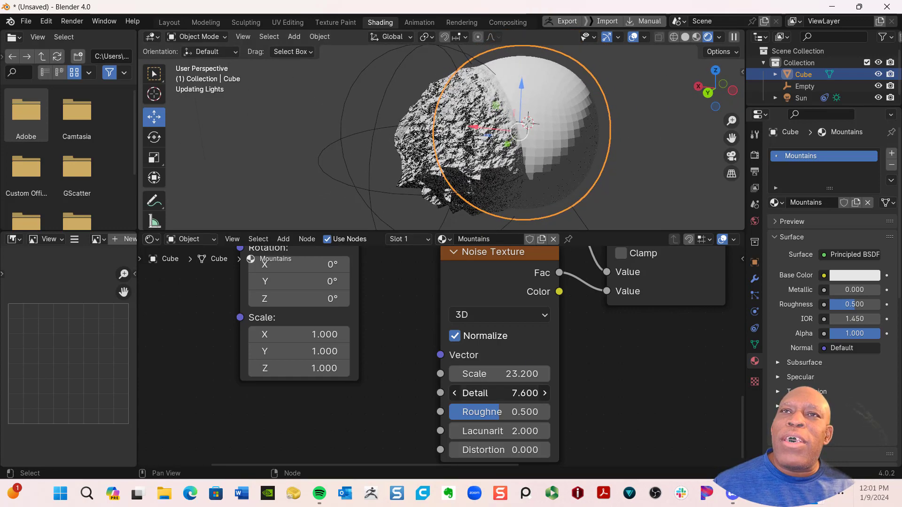
left_click_drag(500, 393, 506, 417)
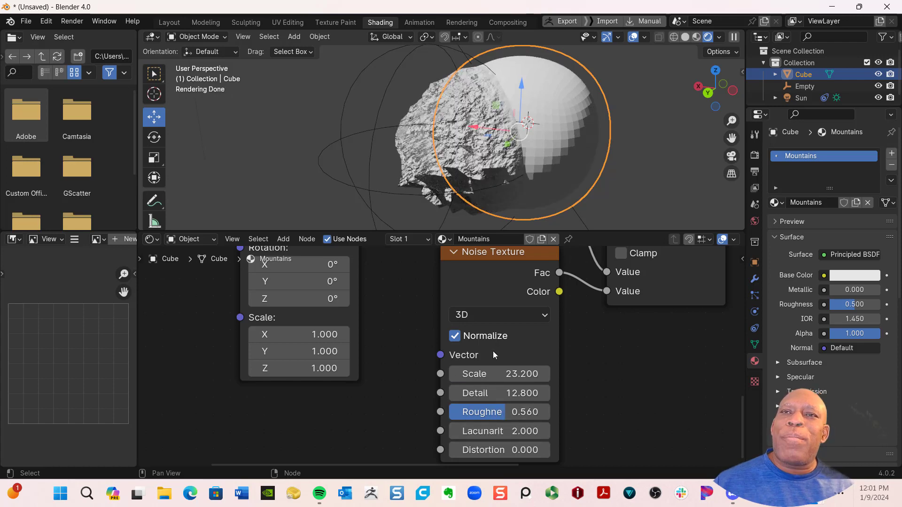
middle_click_drag(556, 368, 584, 297, "ctrl")
middle_click_drag(495, 205, 525, 195, "ctrl")
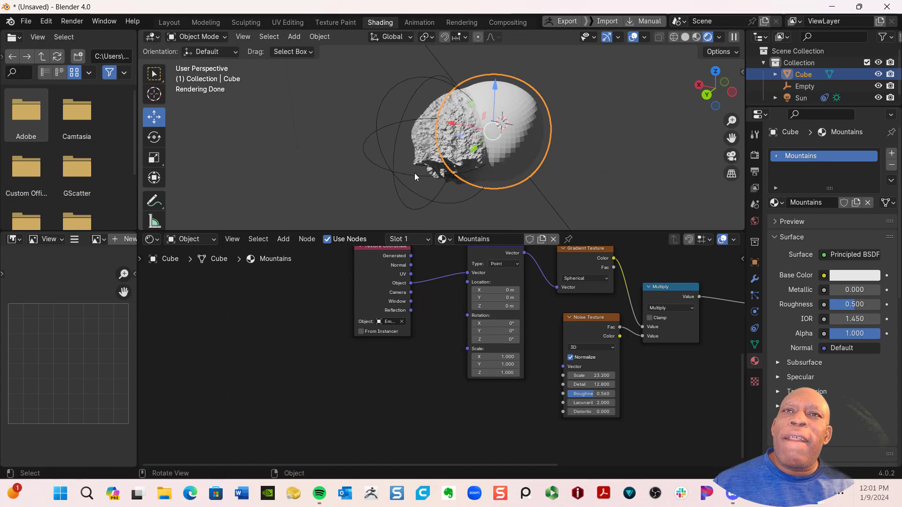
Move the Empty completely clear of the sphere on its positive X side
left_click(377, 159)
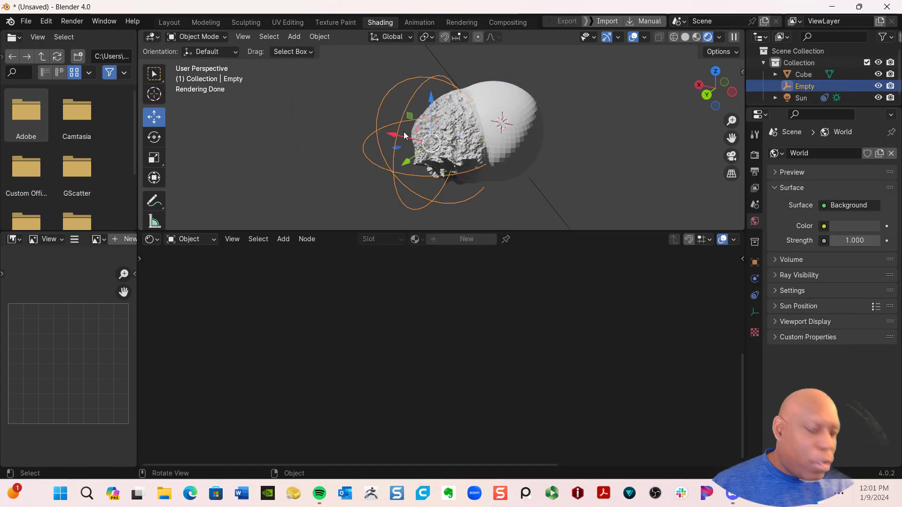
key("g")
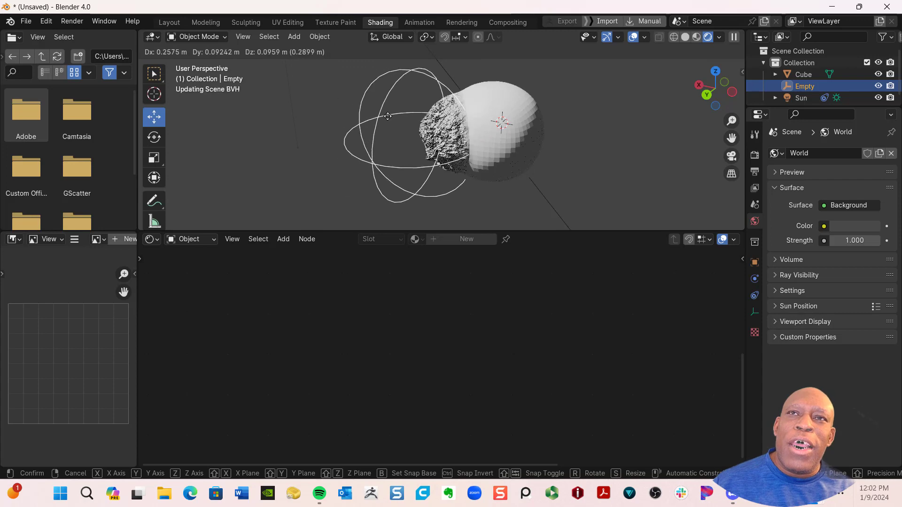
left_click(327, 113)
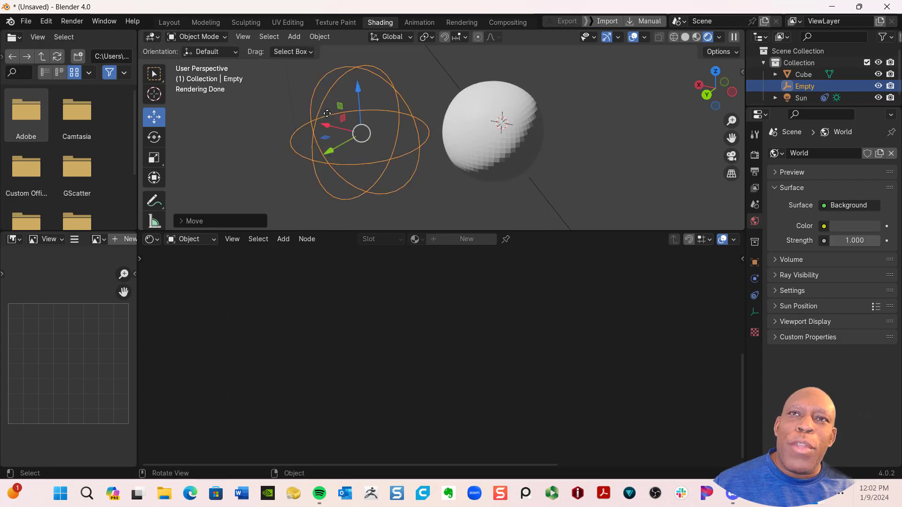
Reselect the Cube and slightly rearrange the Texture Coordinate and Mapping nodes in its material
left_click(470, 171)
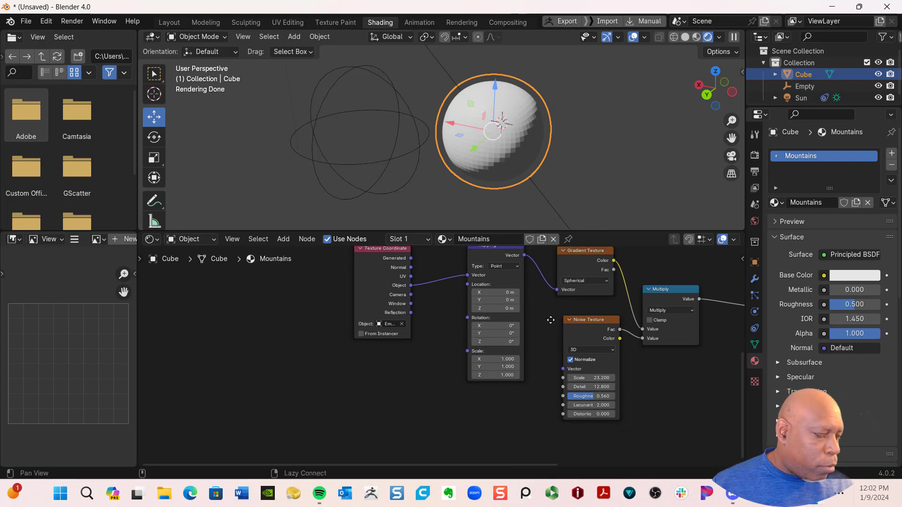
middle_click_drag(546, 302, 607, 331, "ctrl")
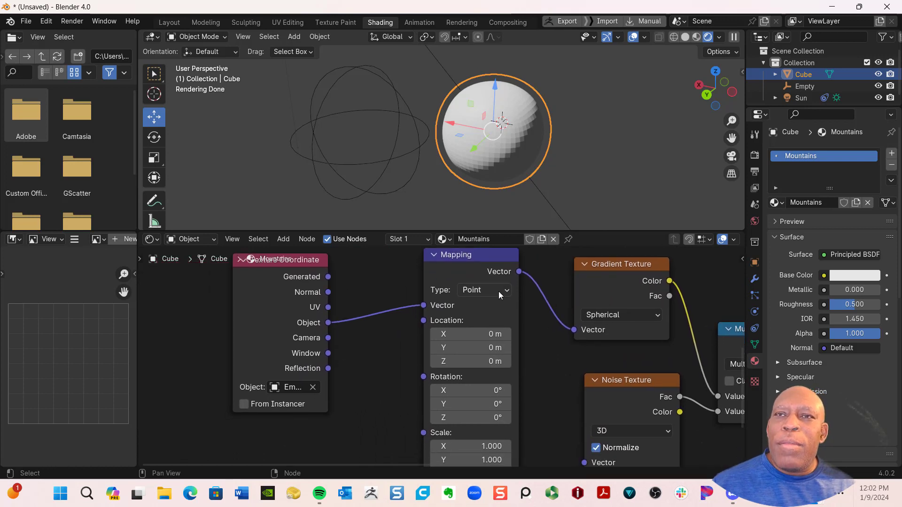
left_click(282, 262)
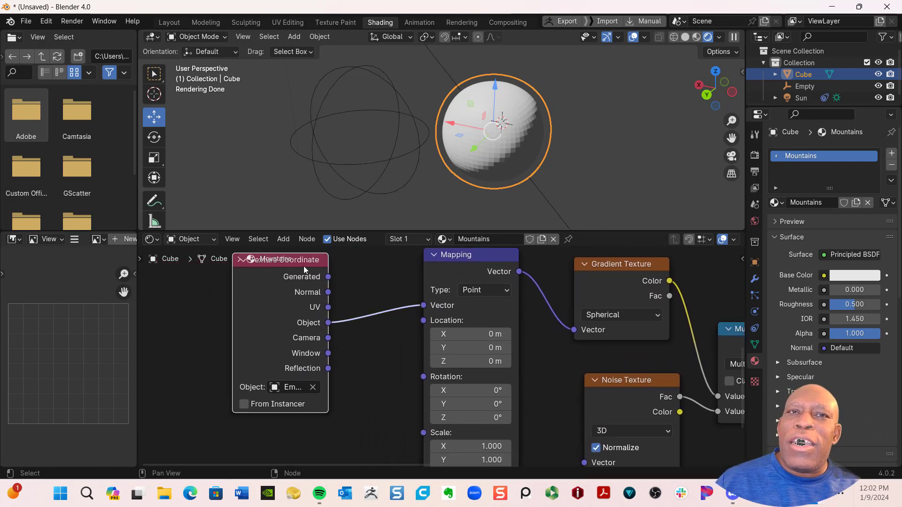
mouse_move(303, 266)
left_mouse_down()
mouse_move(310, 296)
mouse_move(297, 270)
left_mouse_up()
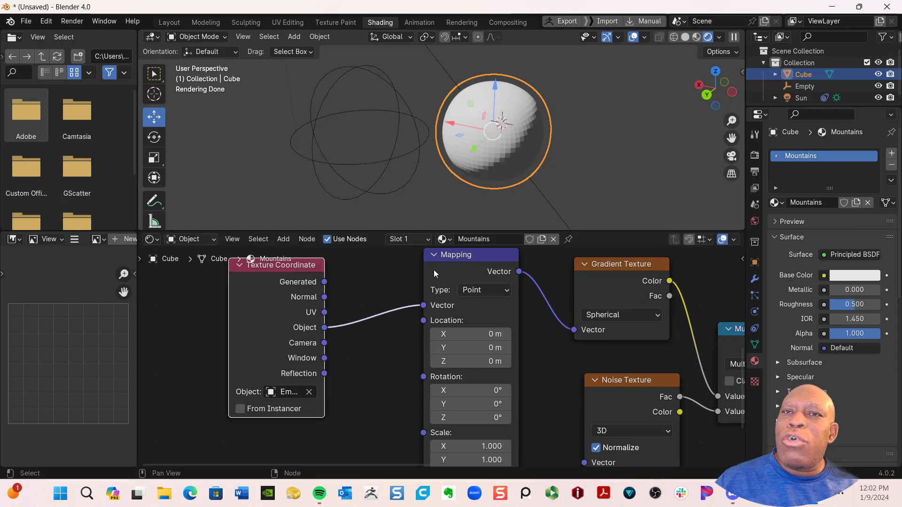
mouse_move(486, 258)
left_mouse_down()
mouse_move(480, 284)
mouse_move(479, 270)
left_mouse_up()
scroll(544, 308, "down", 1)
scroll(544, 308, "down", 1)
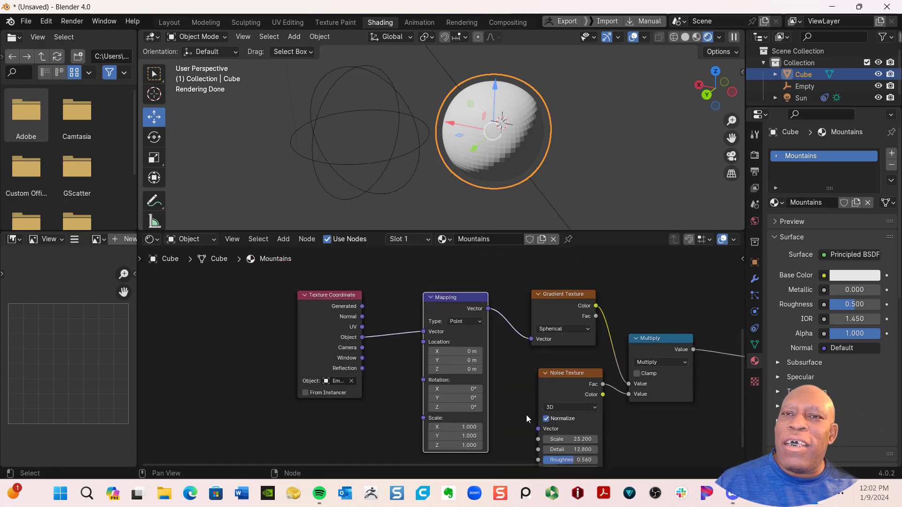
Try Mapping scale values of 7.1, 2.2 and 2.9 on all three axes to test their effect
middle_click_drag(526, 415, 527, 391)
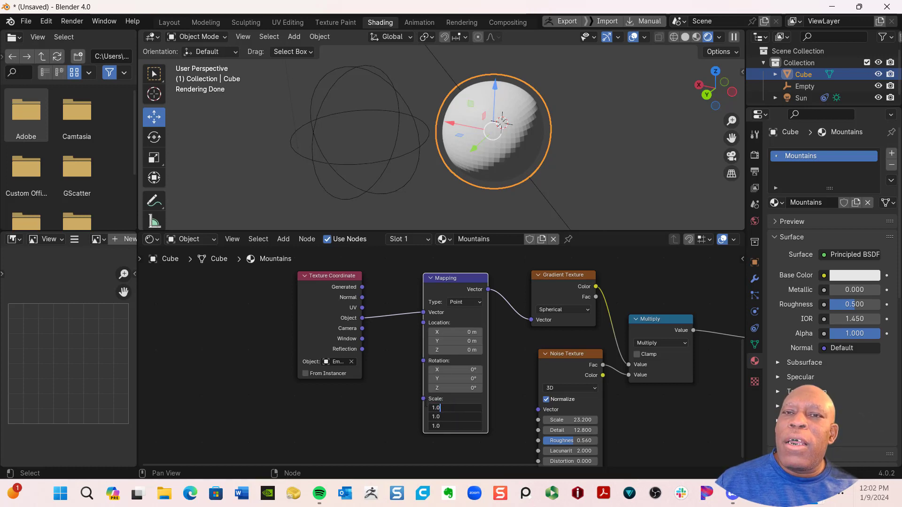
key("Return")
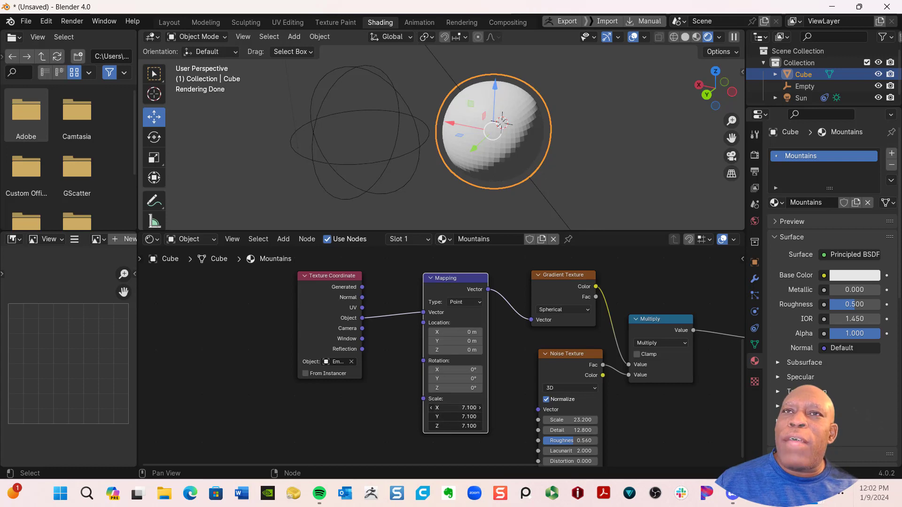
left_click_drag(455, 408, 458, 408)
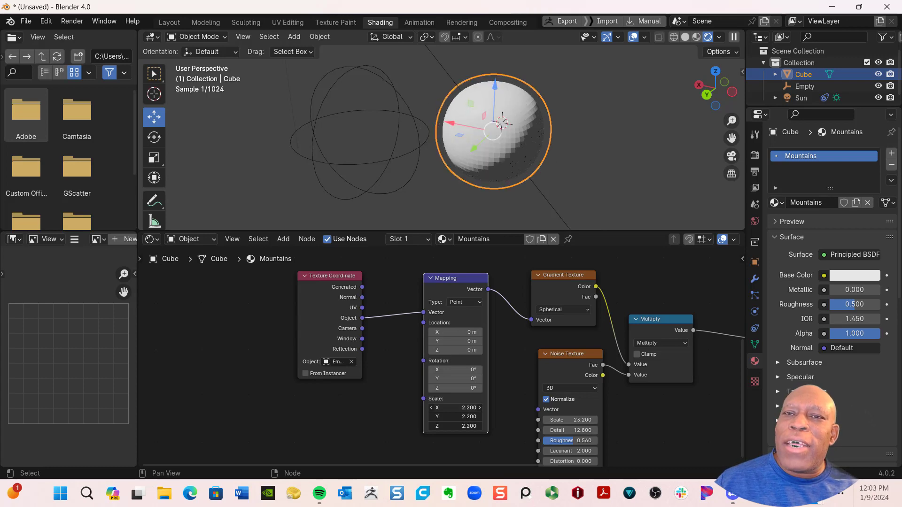
left_click_drag(458, 407, 461, 408)
Shift the Mapping node slightly and set its scale to 1 on all three axes
key("g")
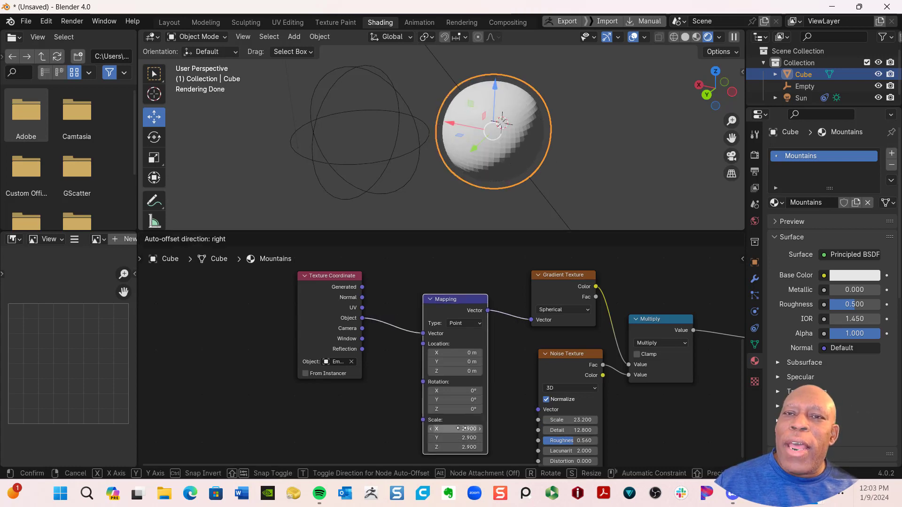
left_click(468, 399)
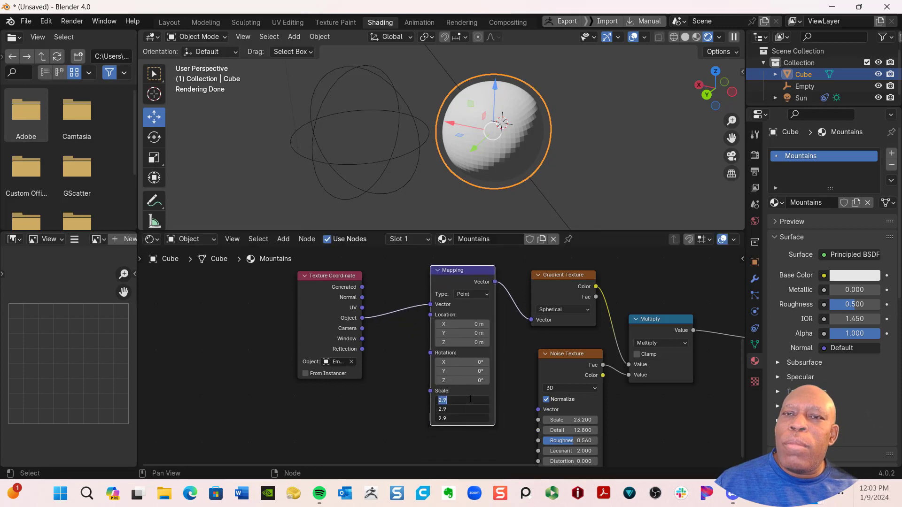
type("1")
key("Return")
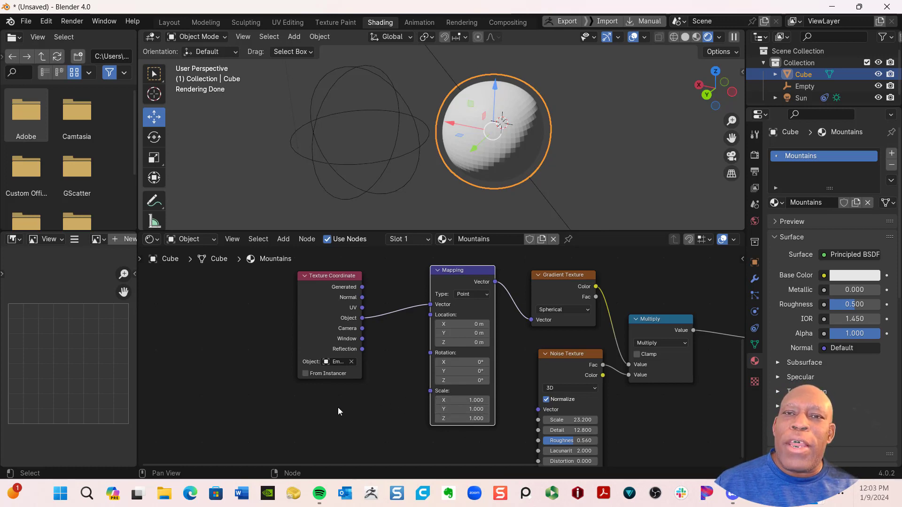
Add a Value node below the Texture Coordinate node in the Mountains material
left_click(330, 417)
key("shift+a")
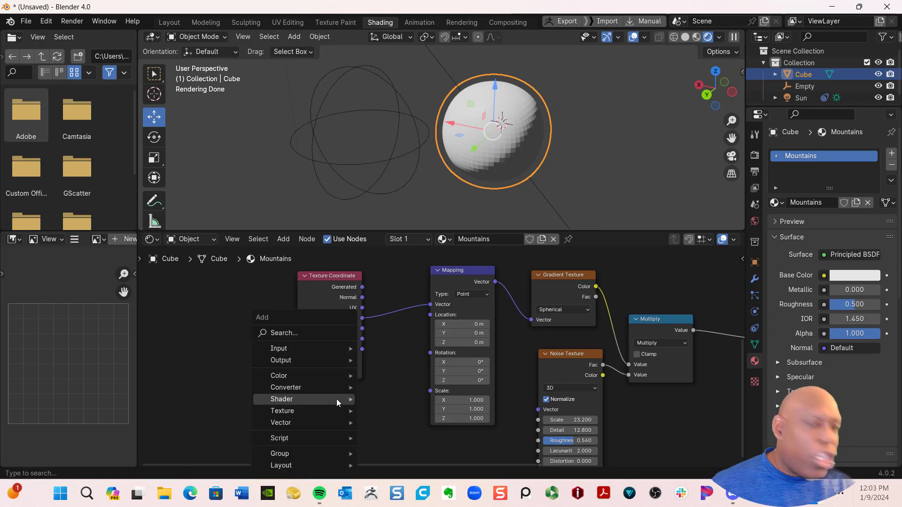
mouse_move(337, 399)
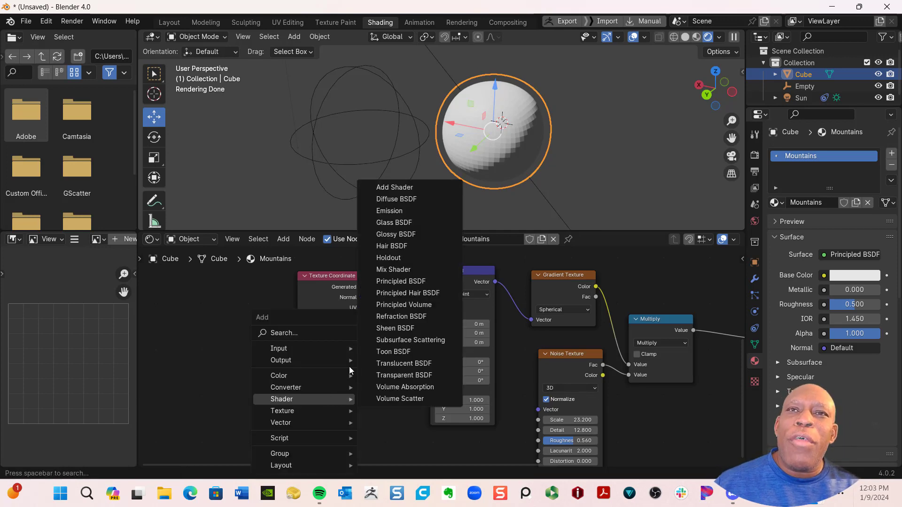
left_click(297, 332)
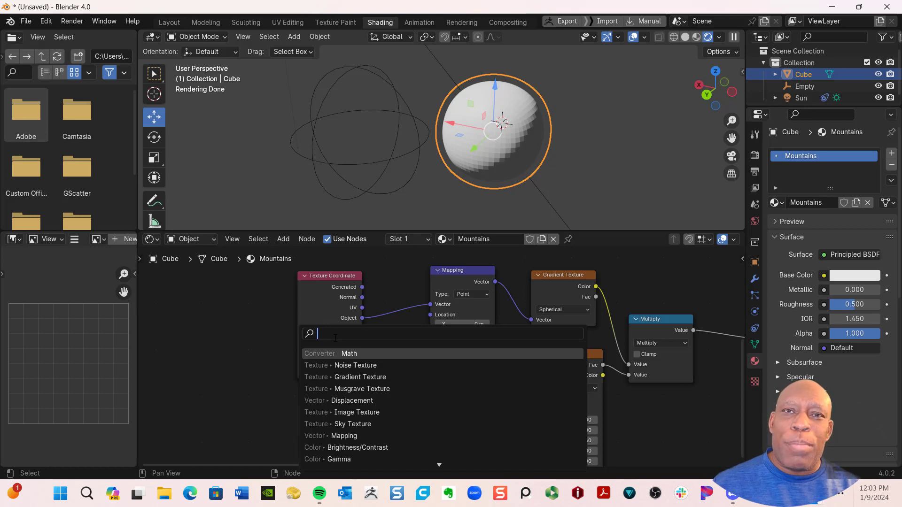
type("v")
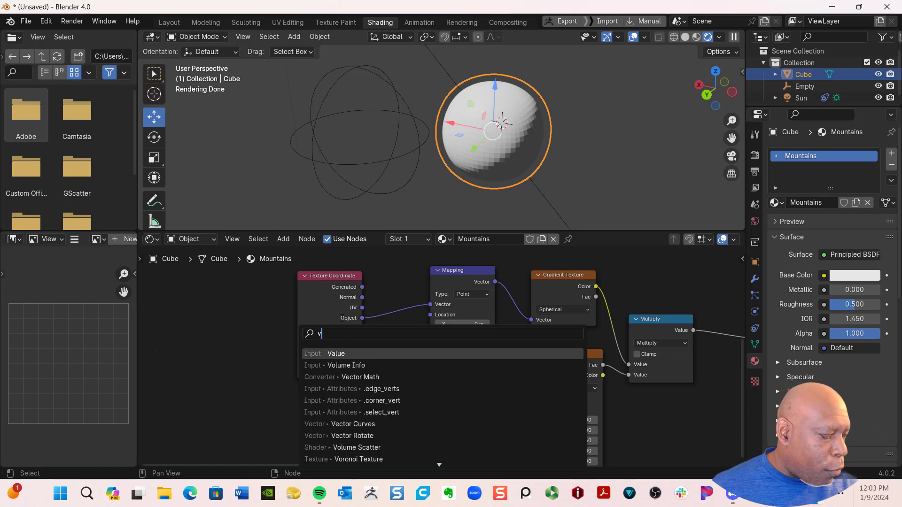
type("al")
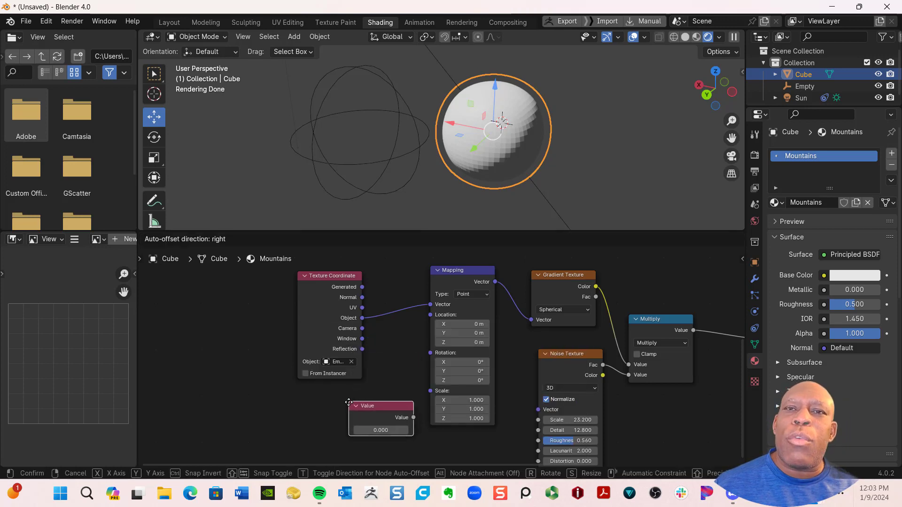
left_click(341, 402)
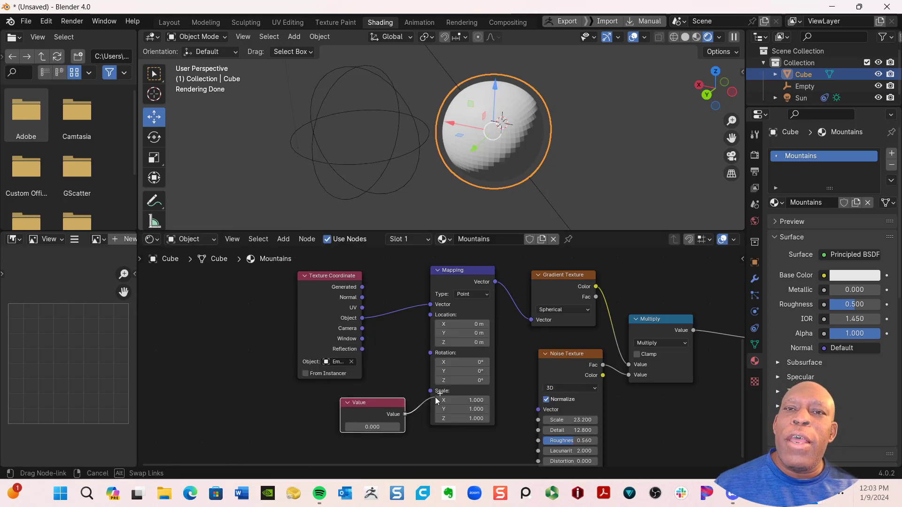
Connect the Value node to the Mapping node's Scale input and set its value to 0.590
left_click_drag(433, 392, 432, 392)
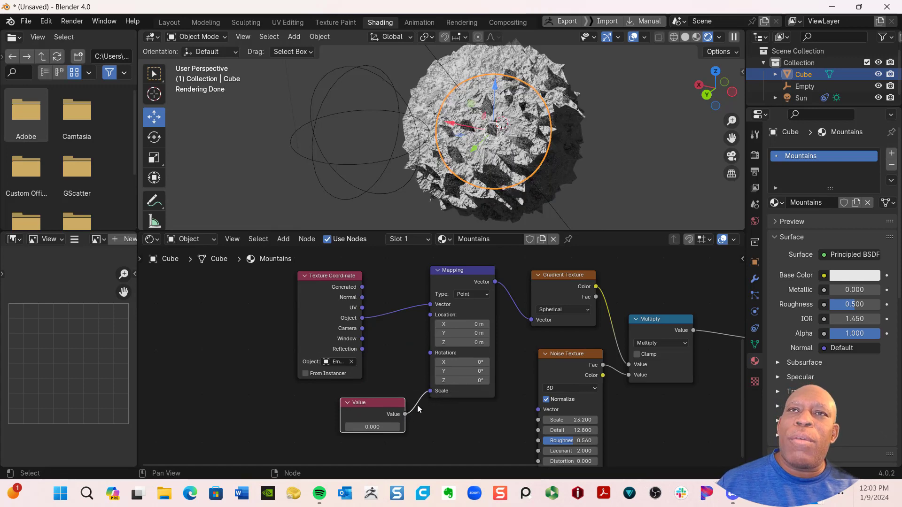
left_click_drag(368, 403, 338, 403)
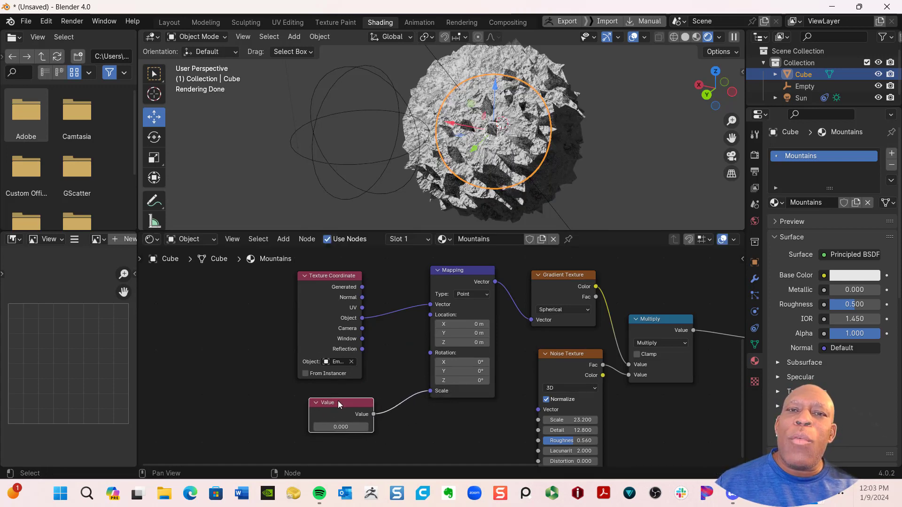
key("g")
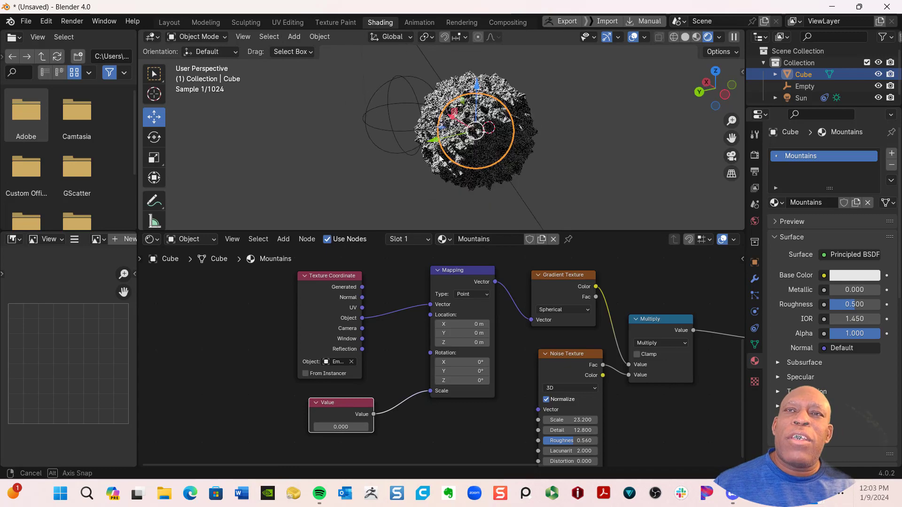
middle_click_drag(571, 149, 587, 159)
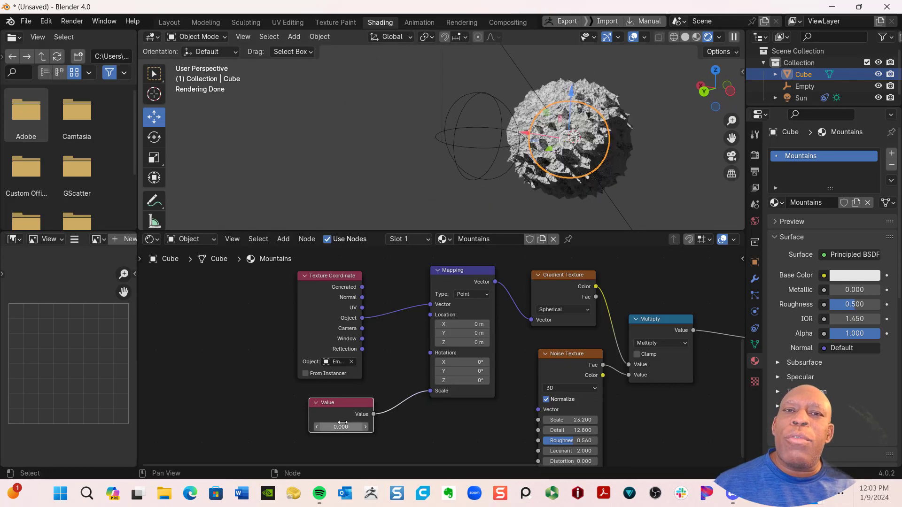
mouse_move(341, 427)
left_mouse_down()
mouse_move(362, 427)
mouse_move(328, 427)
left_mouse_up()
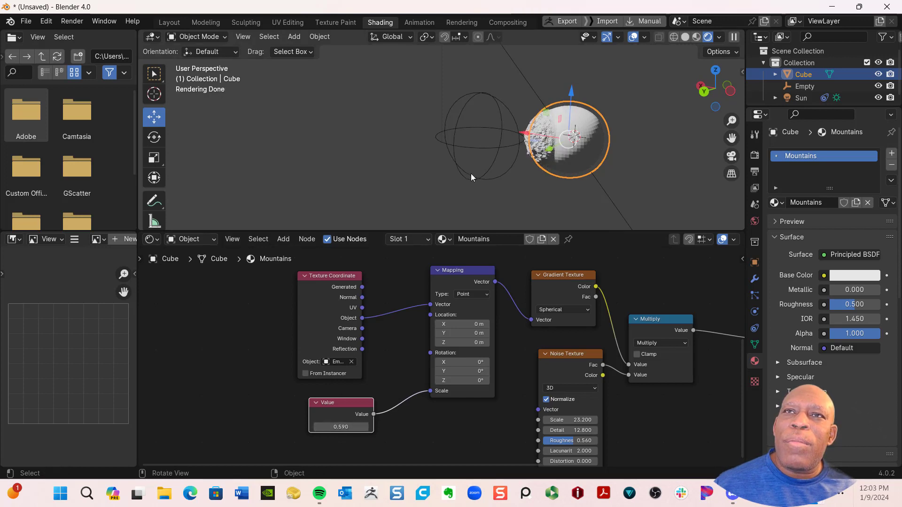
Try moving the Empty to the opposite lower side of the sphere and back again to test the mountain area
left_click(492, 154)
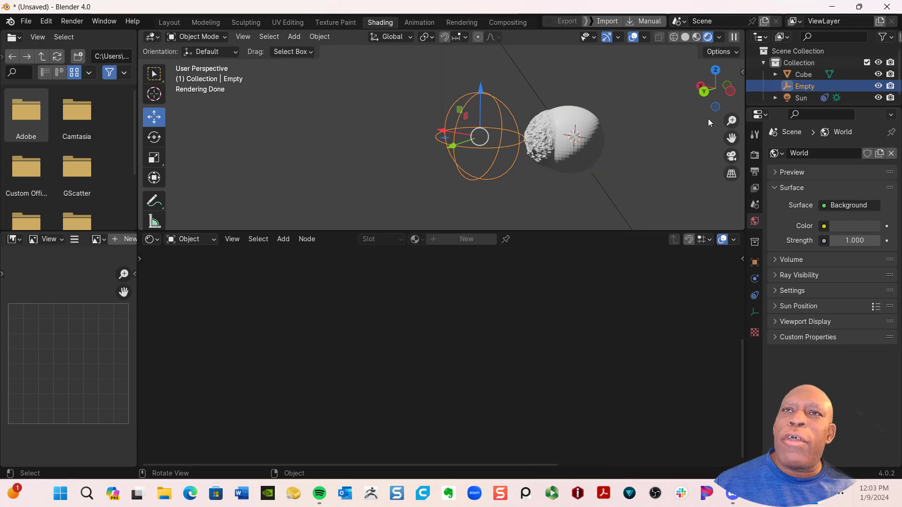
key("g")
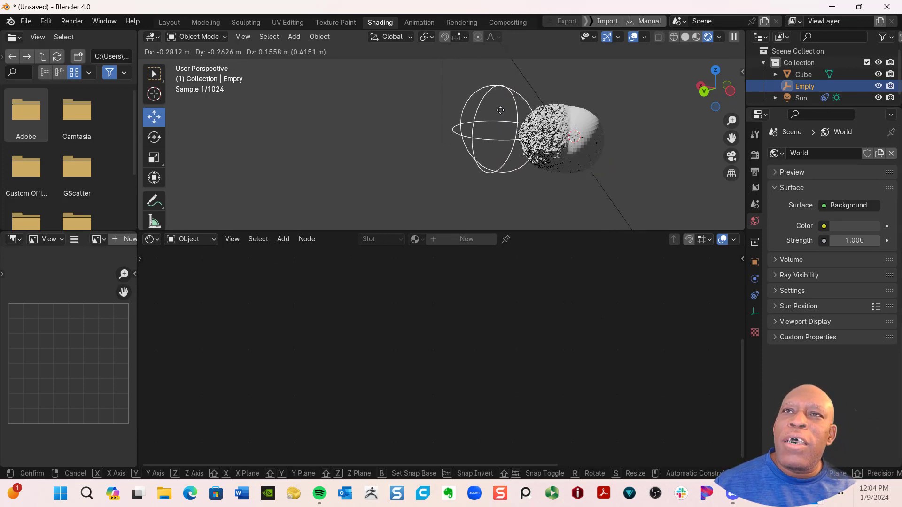
left_click(590, 180)
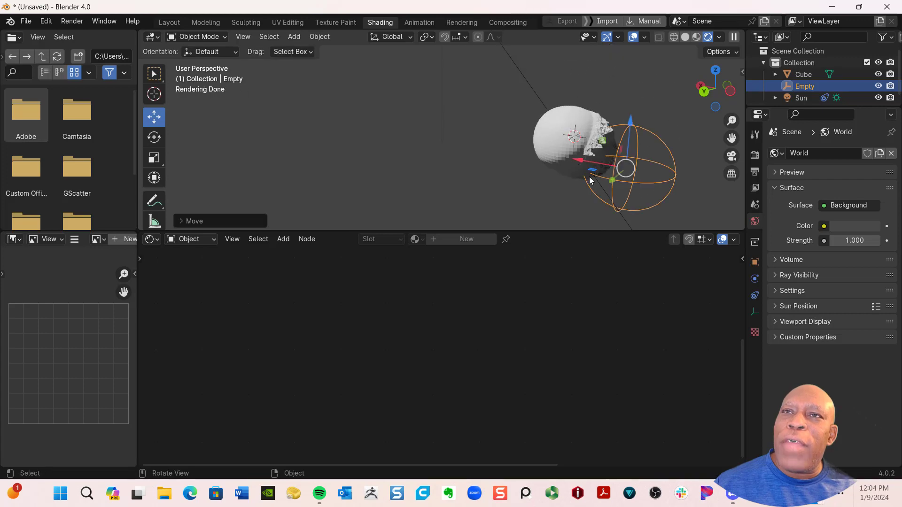
key("g")
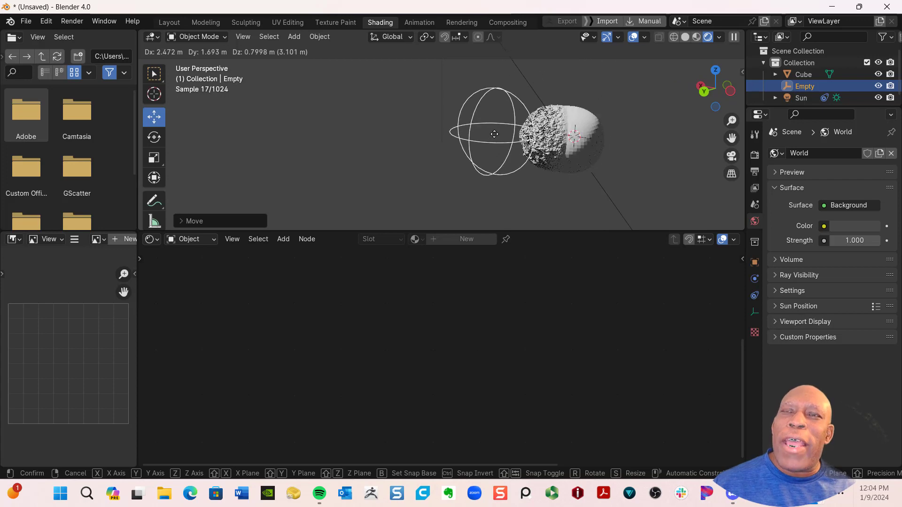
left_click(497, 134)
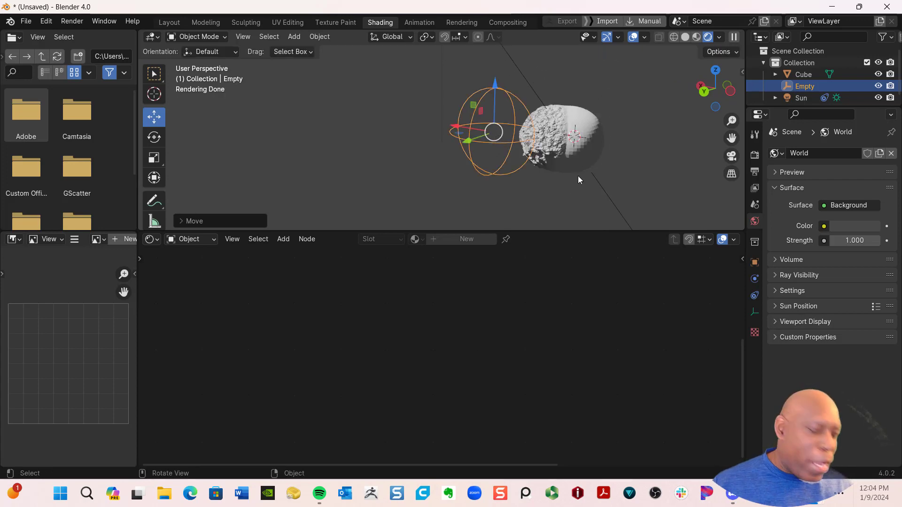
Enlarge the 3D viewport and move the Empty above the sphere and back down beside it, slightly overlapping the sphere
scroll(674, 120, "up", 4)
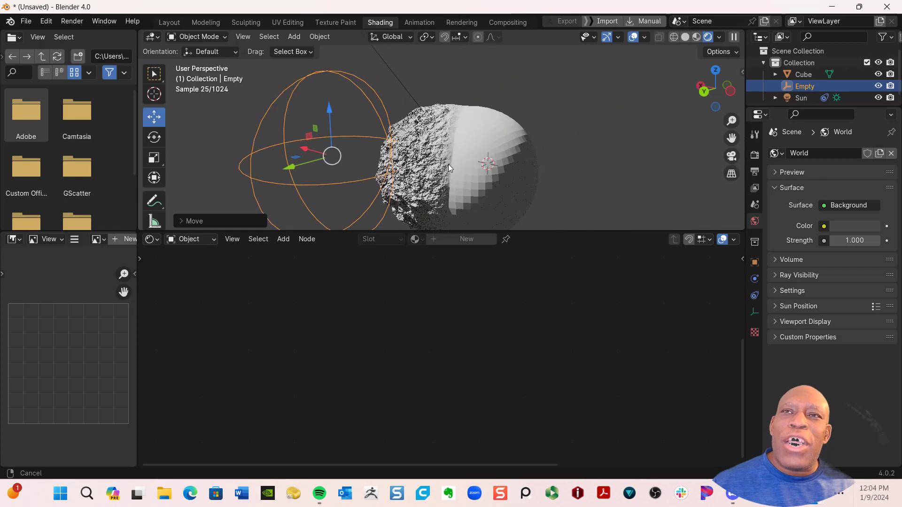
left_click_drag(510, 230, 510, 452)
scroll(517, 296, "up", 3)
scroll(524, 301, "down", 2)
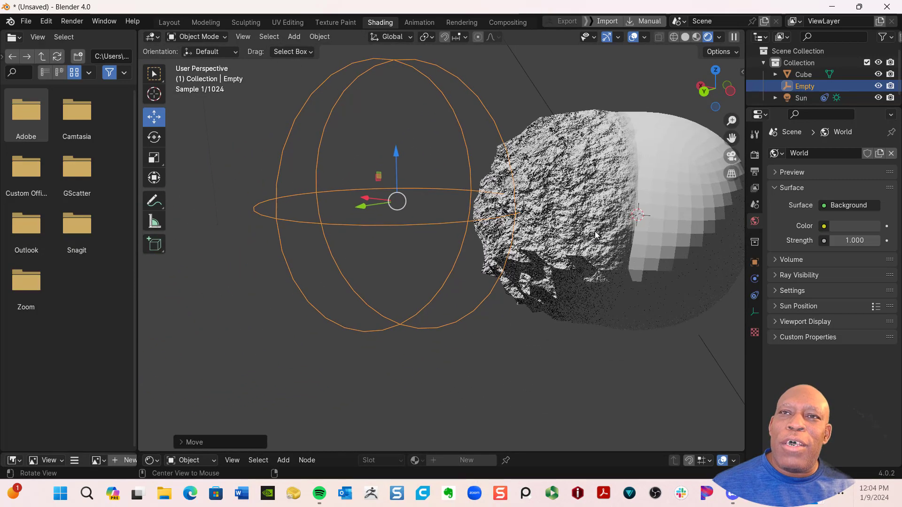
middle_click_drag(590, 244, 410, 215)
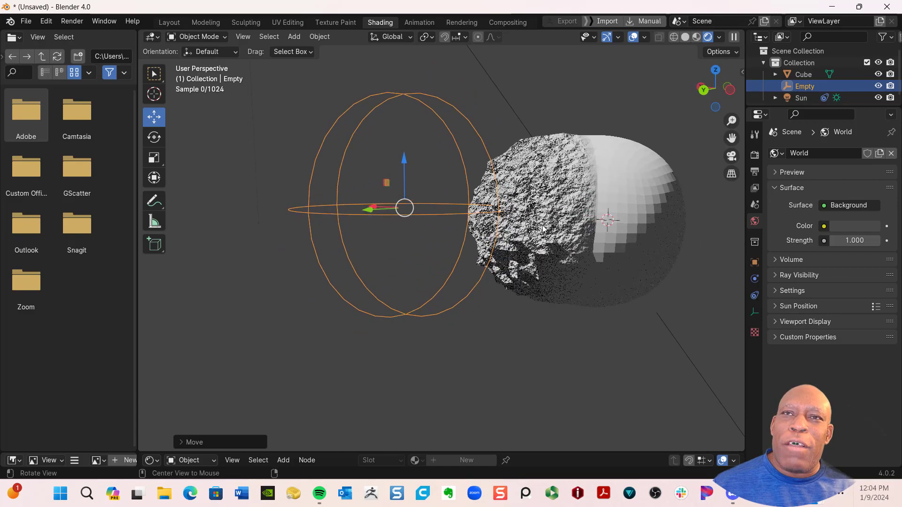
left_click_drag(403, 208, 493, 45)
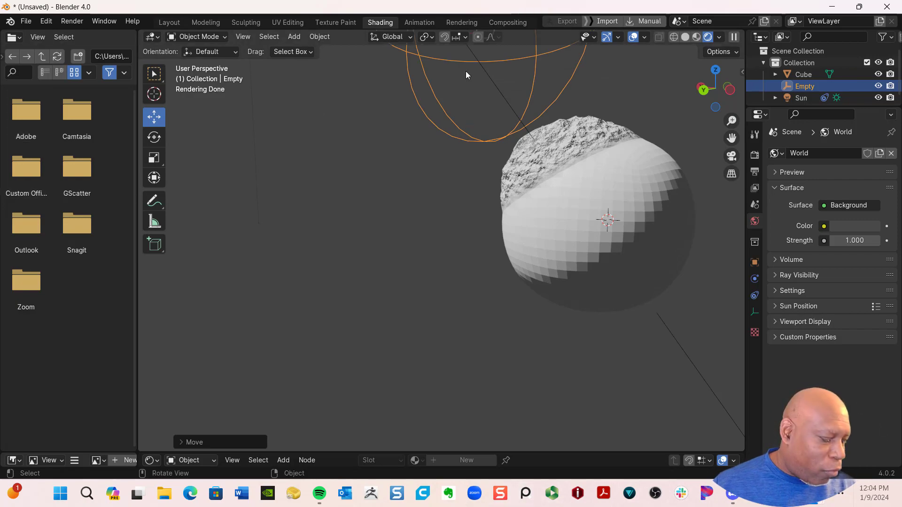
key("g")
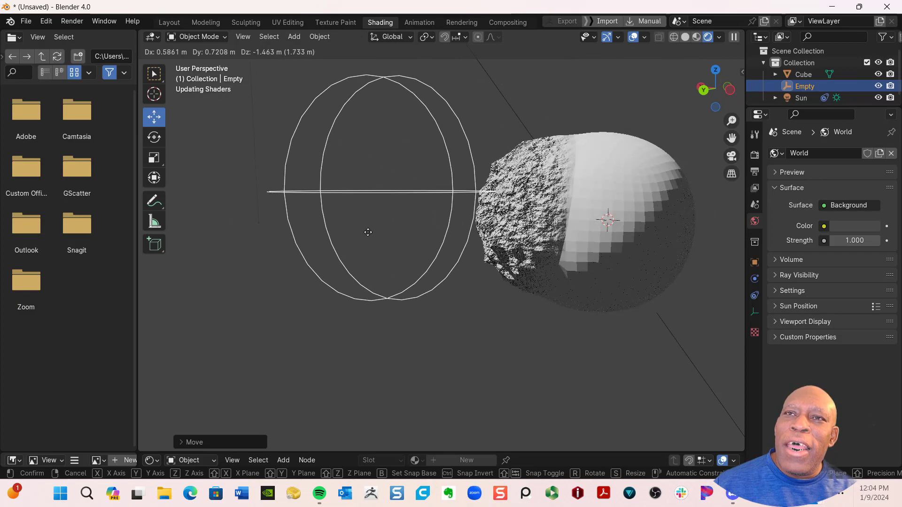
left_click(412, 240)
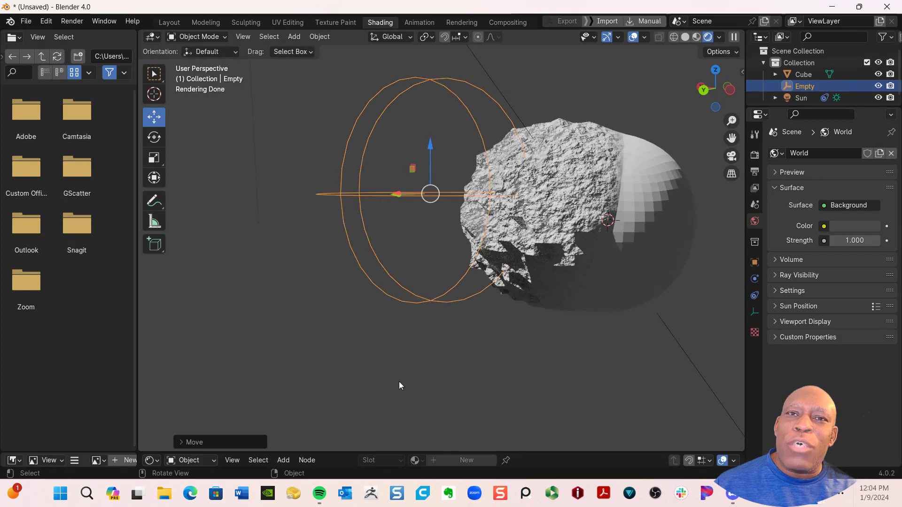
Reselect the Cube to show its material nodes and set the Value node feeding the Mapping scale to 1.020
left_click_drag(457, 451, 457, 373)
left_click(606, 215)
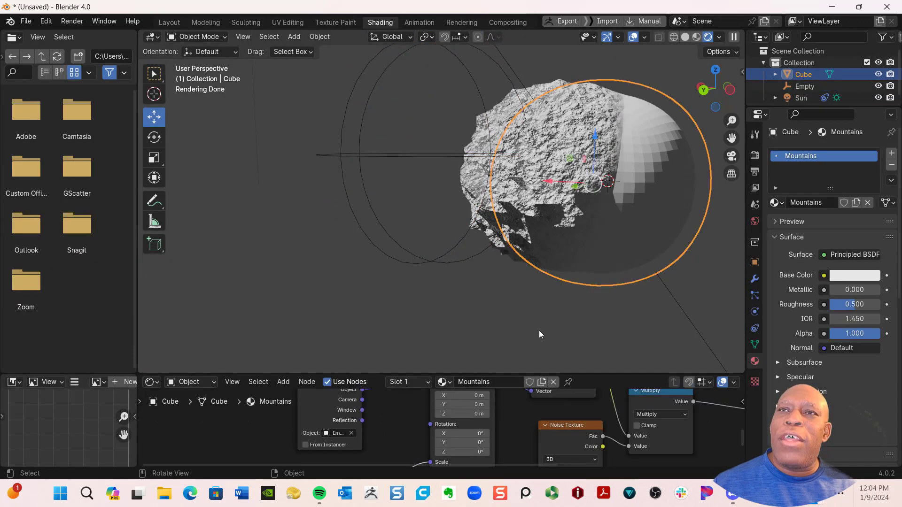
left_click(486, 371)
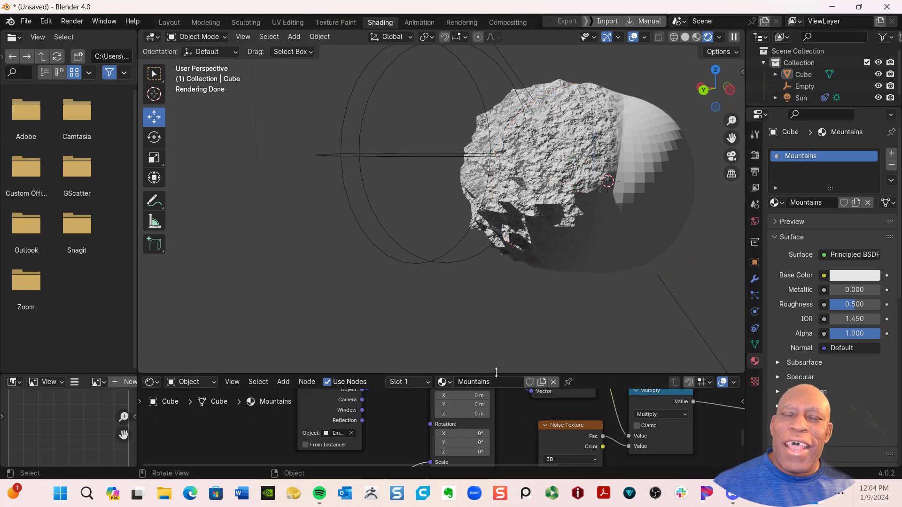
left_click_drag(501, 370, 501, 213)
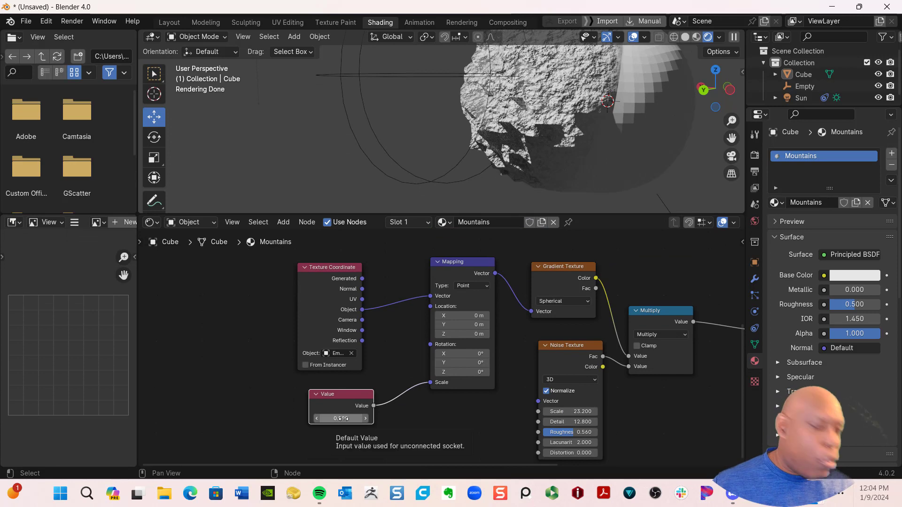
mouse_move(340, 418)
left_mouse_down()
mouse_move(359, 418)
mouse_move(336, 418)
left_mouse_up()
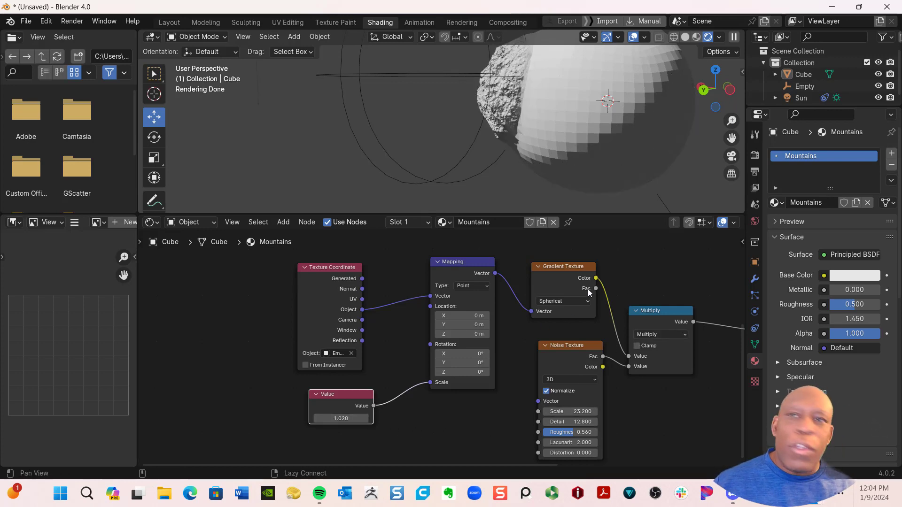
Set the Displacement node's scale to 3.030
scroll(590, 292, "down", 8, "ctrl")
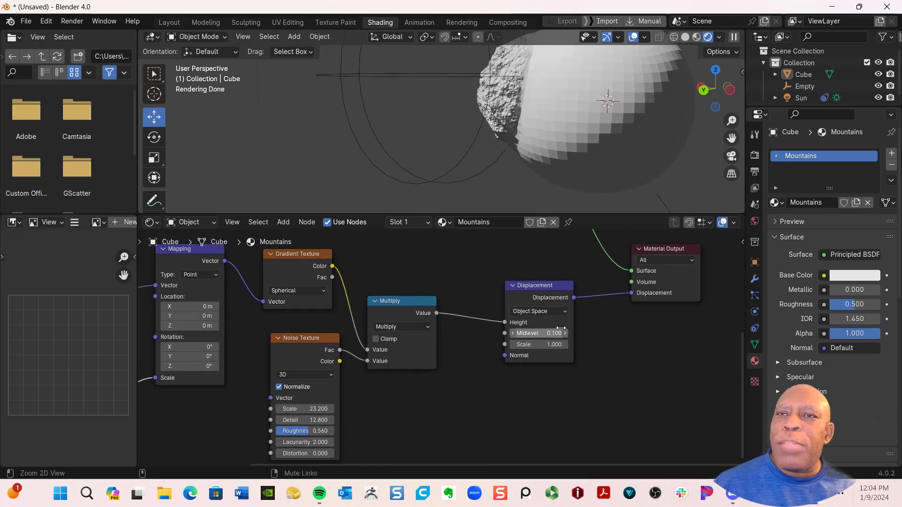
scroll(560, 333, "up", 2)
middle_click_drag(596, 298, 567, 348)
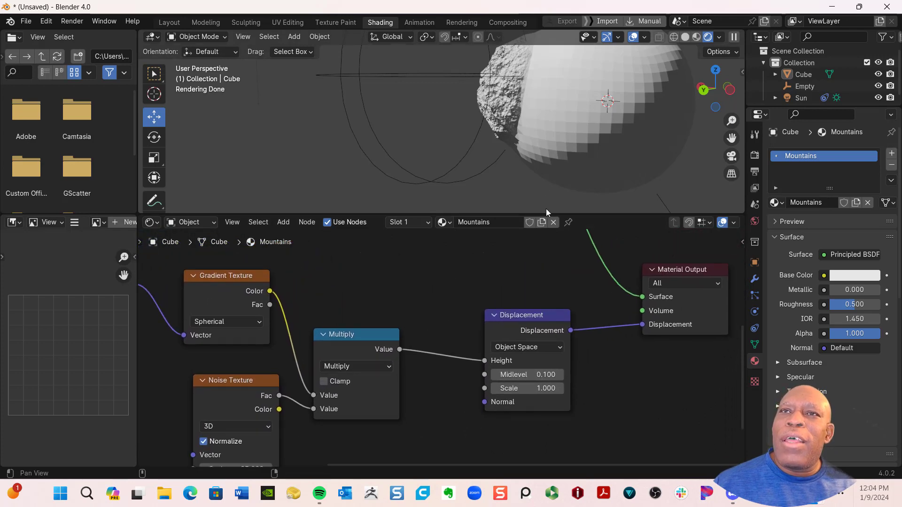
left_click_drag(549, 212, 548, 263)
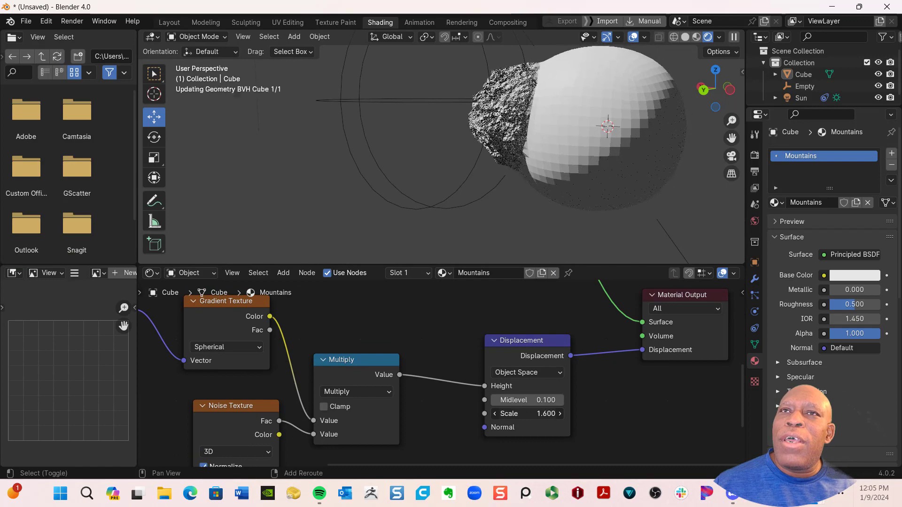
mouse_move(527, 413)
left_mouse_down()
mouse_move(554, 414)
mouse_move(514, 413)
mouse_move(535, 413)
mouse_move(515, 413)
mouse_move(534, 413)
mouse_move(525, 413)
left_mouse_up()
middle_click_drag(540, 211, 559, 222)
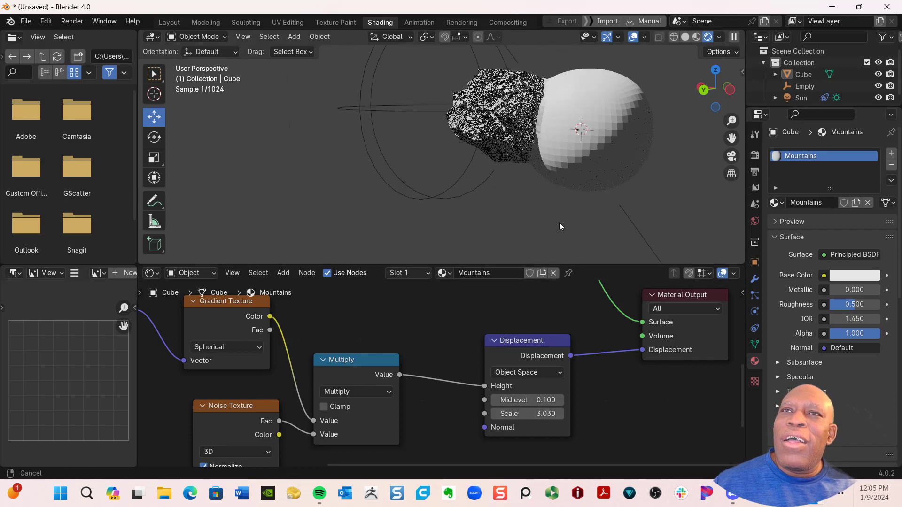
Enlarge the 3D viewport and move the Empty in two passes, first slightly lower, then closer in to overlap more of the sphere's side
scroll(520, 191, "down", 3)
left_click_drag(491, 264, 491, 373)
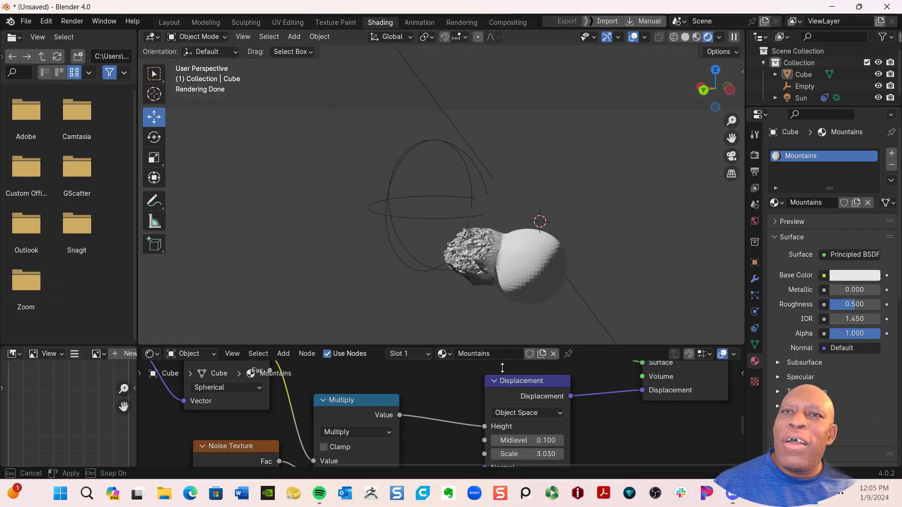
scroll(517, 288, "up", 4)
middle_click_drag(593, 212, 331, 182)
left_click(331, 182)
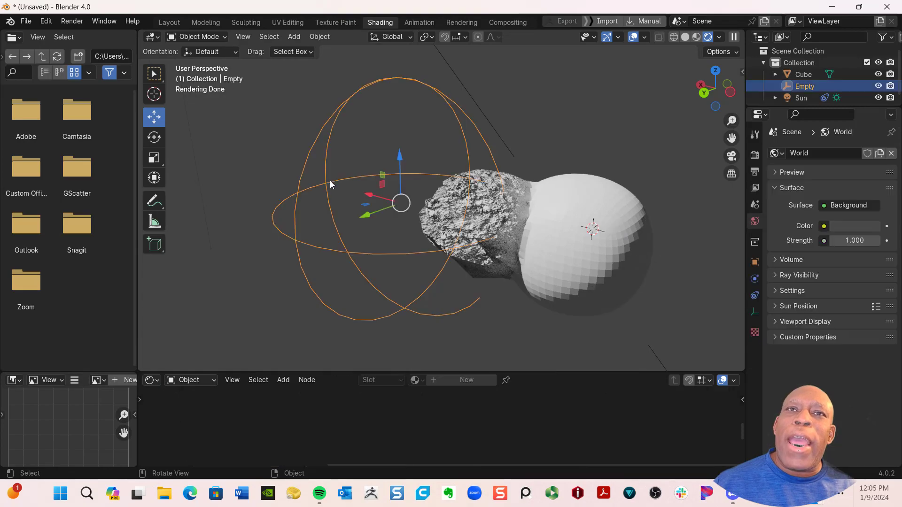
key("g")
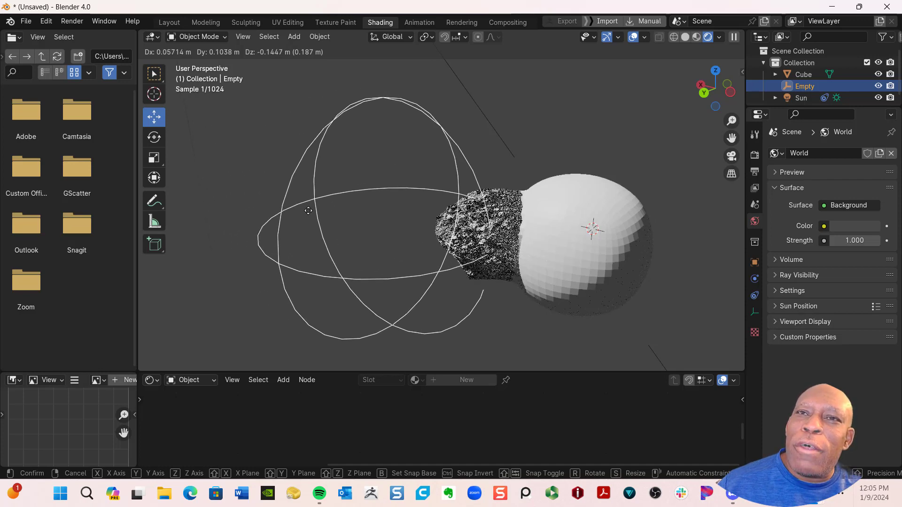
left_click(329, 225)
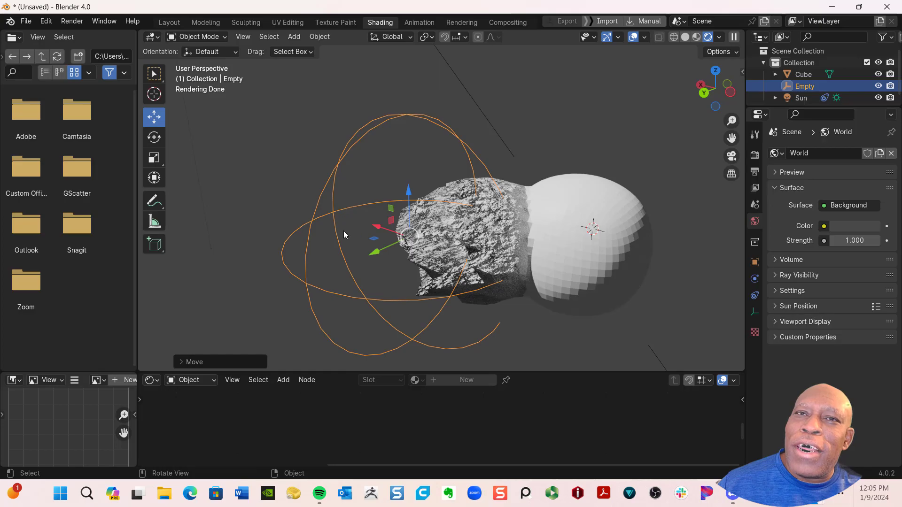
key("g")
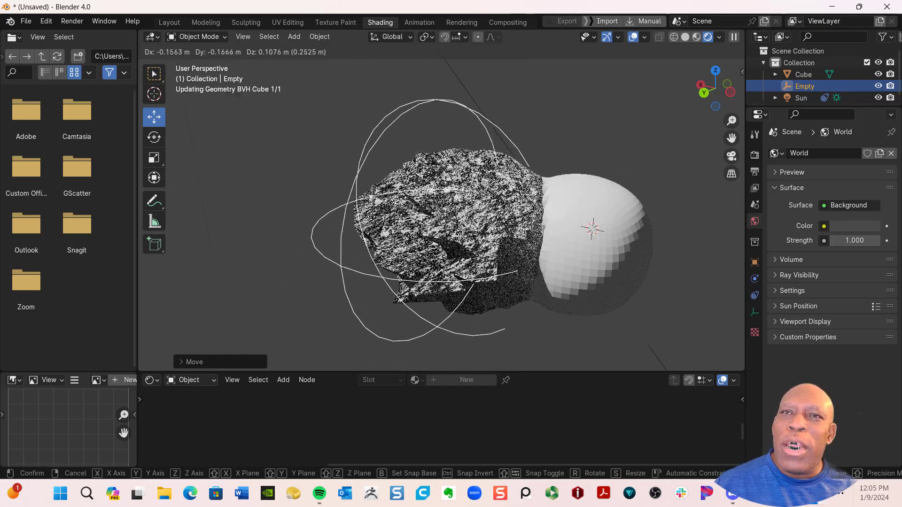
left_click(381, 219)
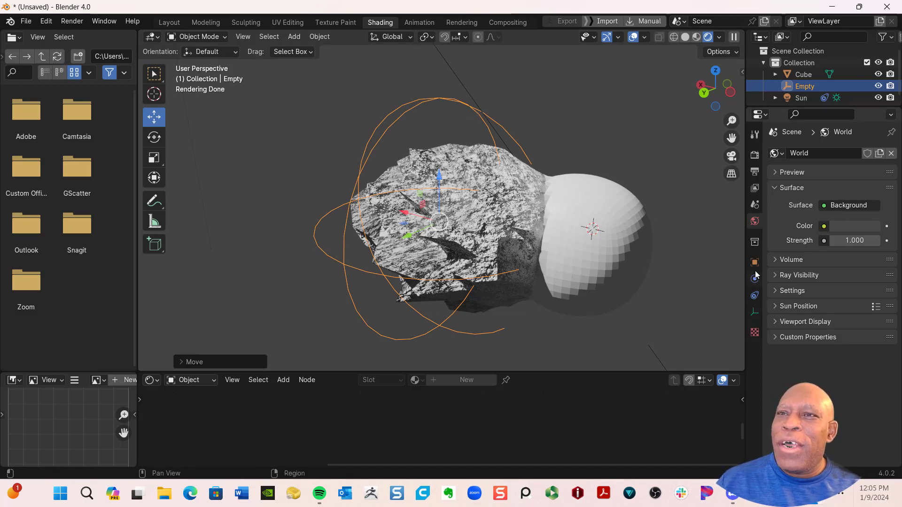
Add a Subdivision Surface modifier to the Cube and set its viewport levels to 3
left_click(605, 249)
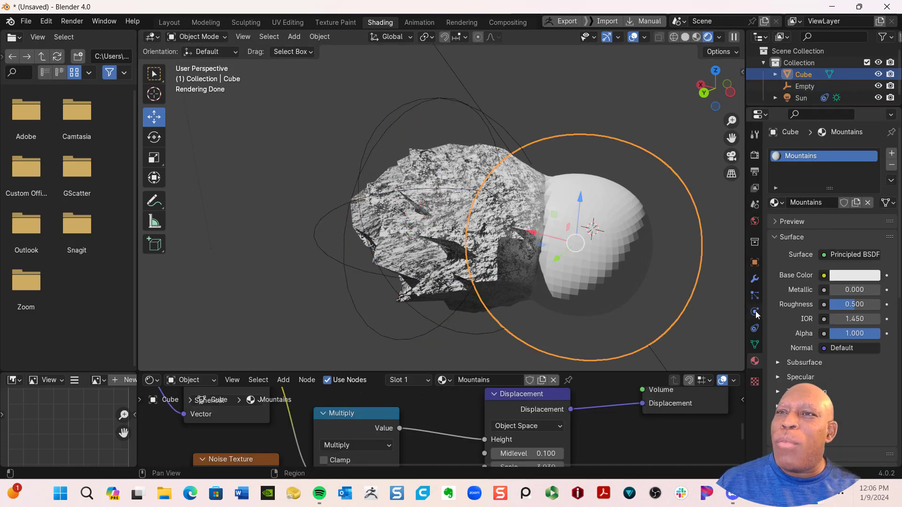
left_click(754, 279)
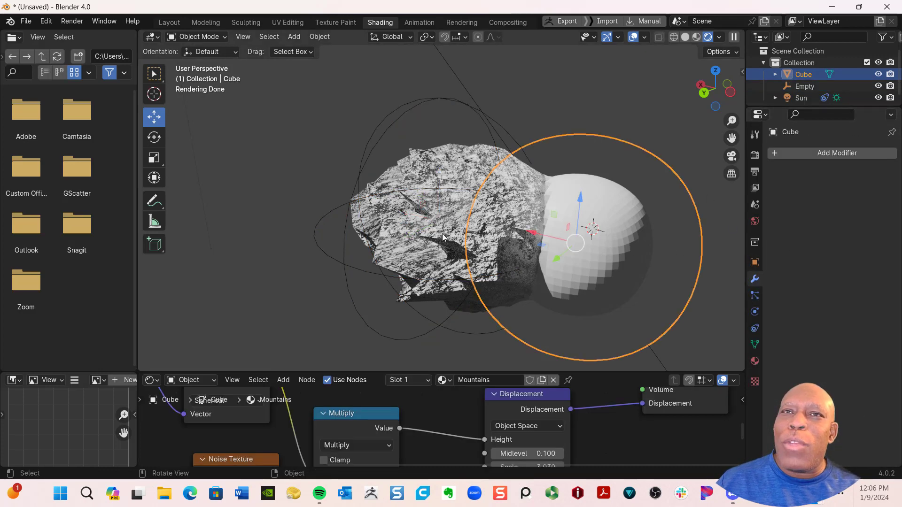
left_click(808, 154)
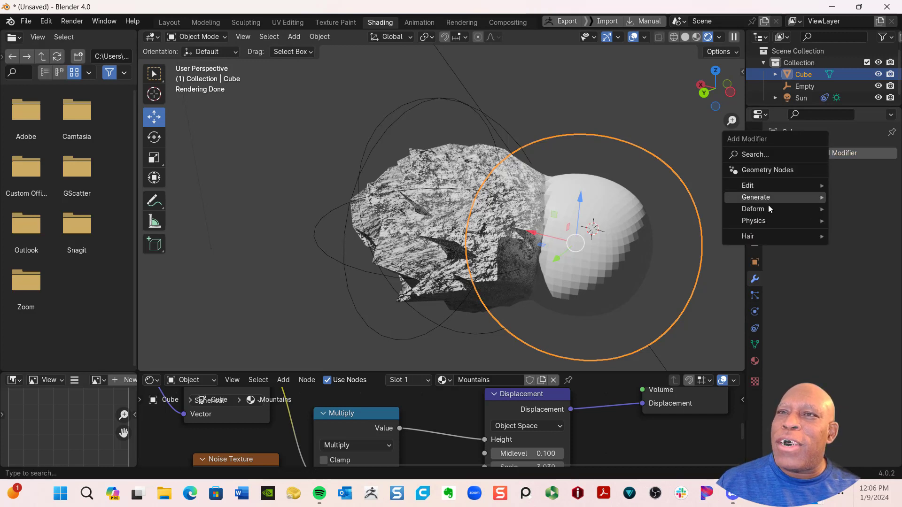
mouse_move(771, 197)
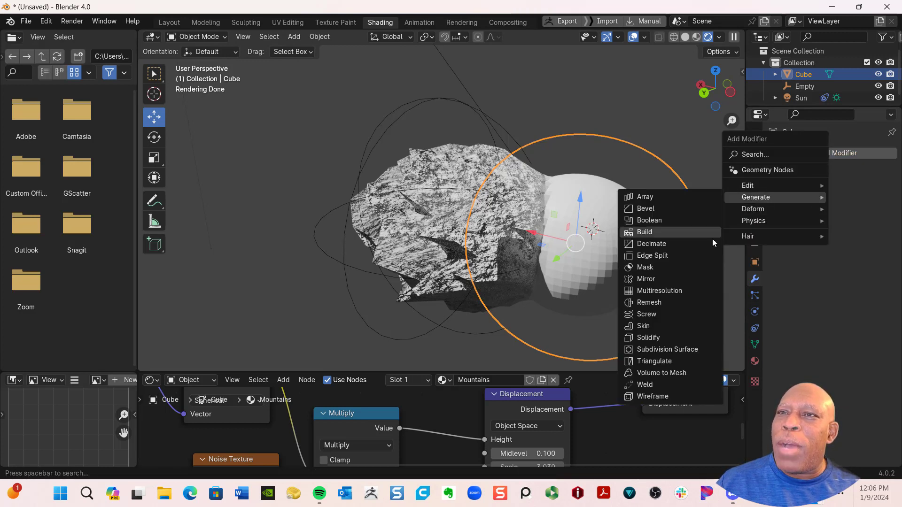
left_click(669, 352)
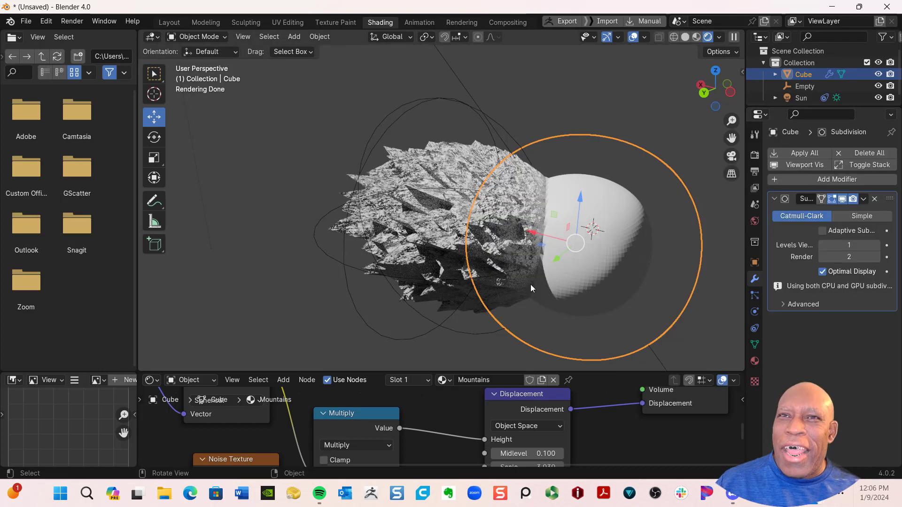
left_click(876, 245)
left_click(876, 245)
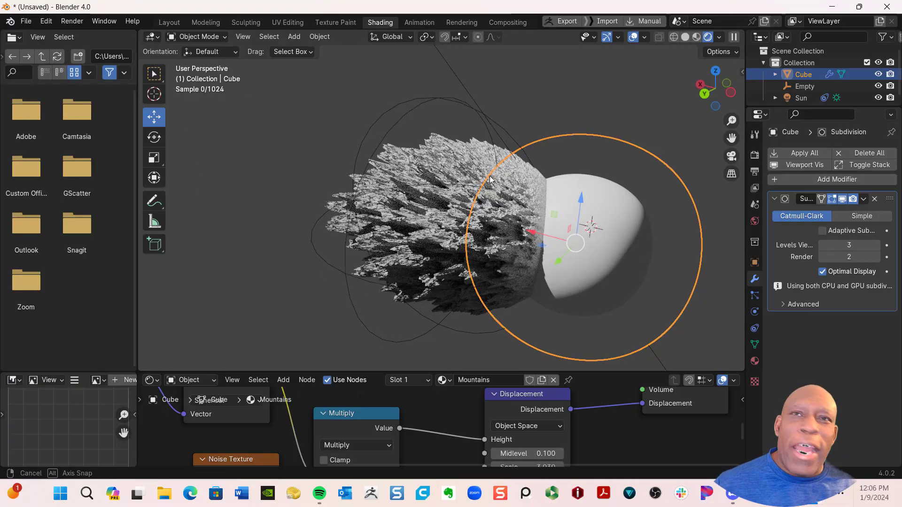
middle_click_drag(489, 179, 509, 192)
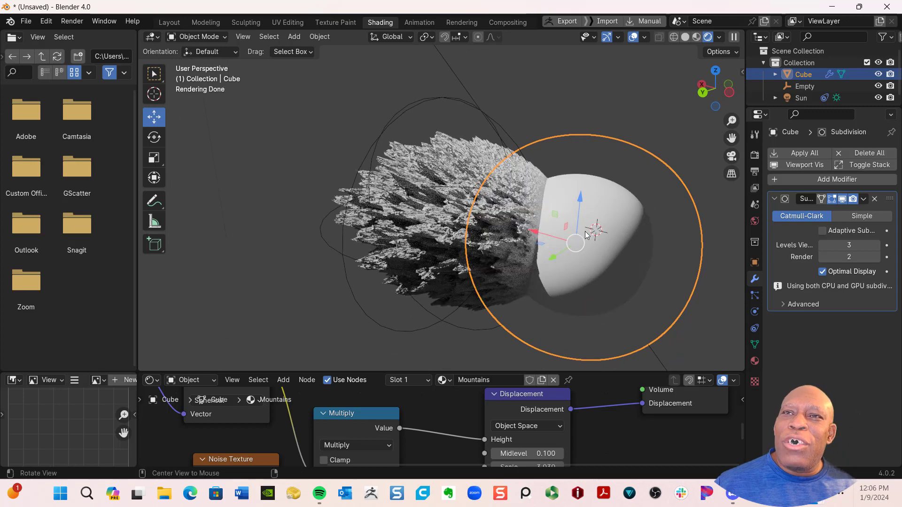
Select the Empty and move it up and away from the sphere until the two no longer overlap
left_click(441, 93)
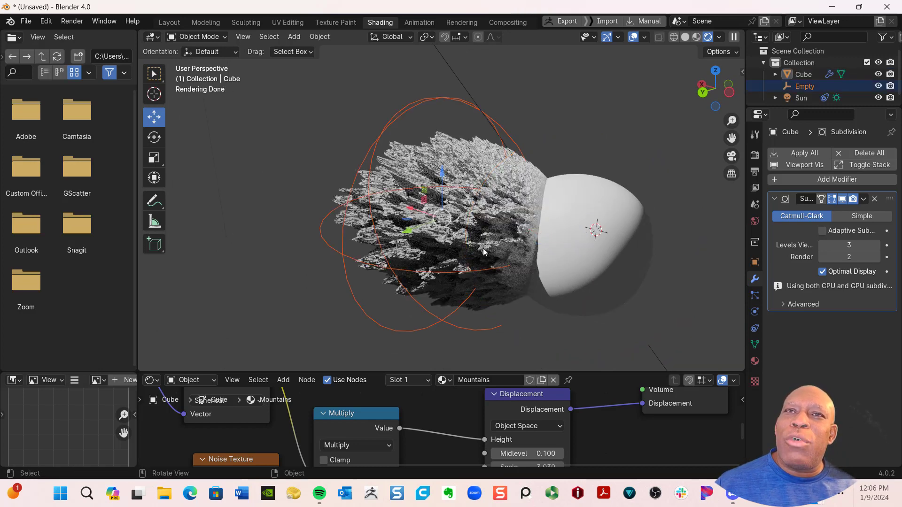
left_click(378, 272)
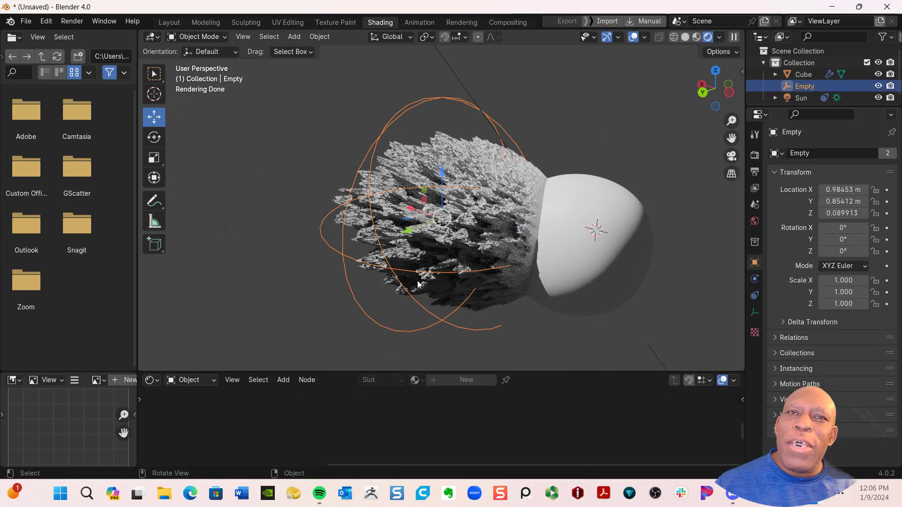
key("g")
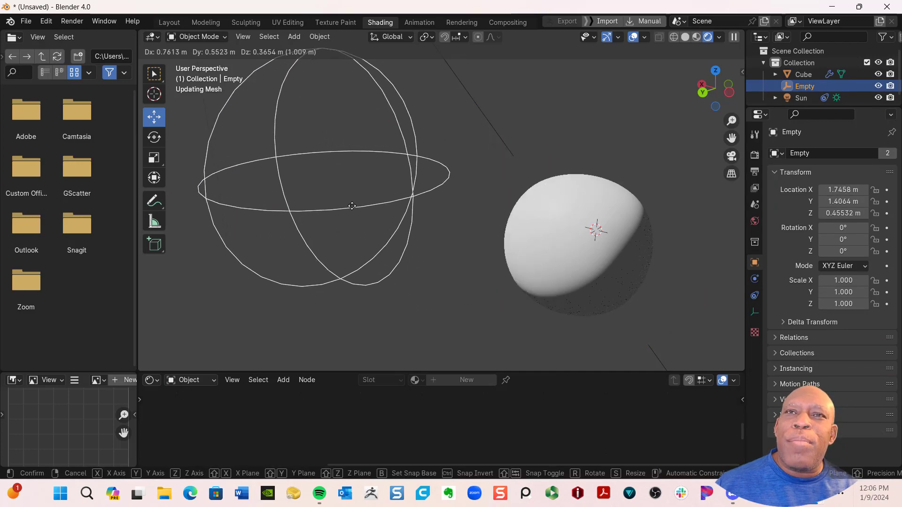